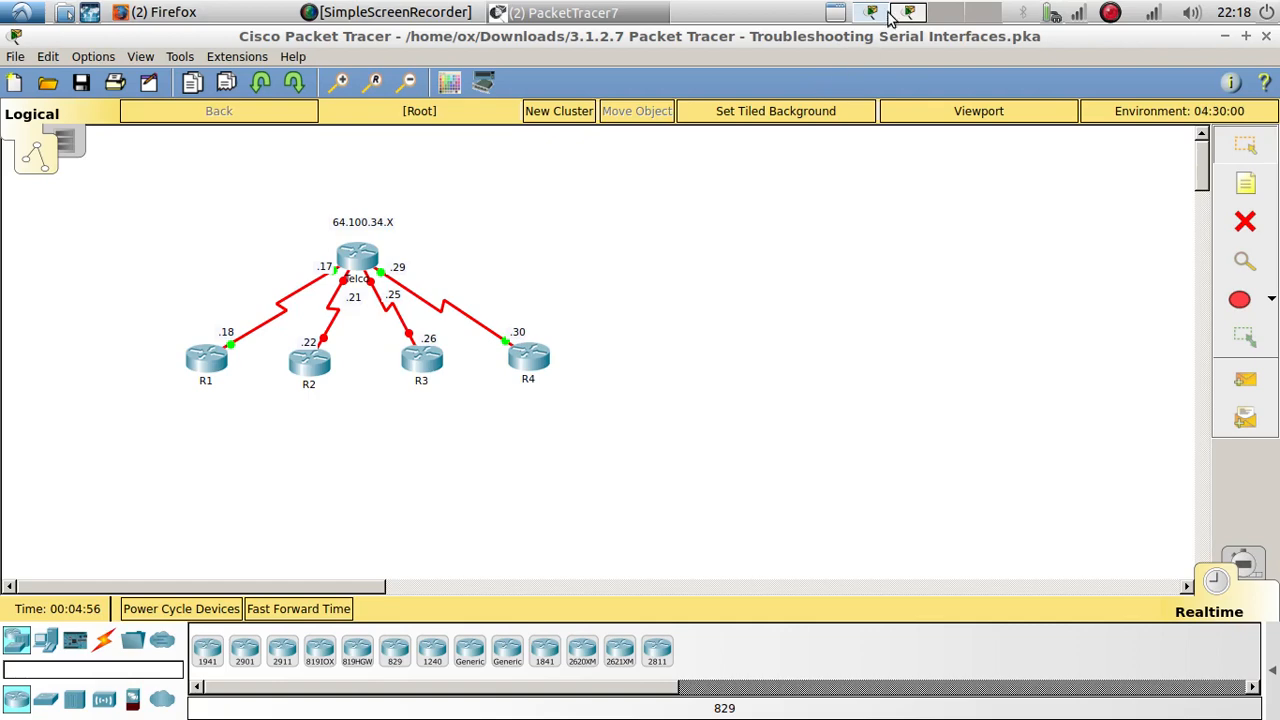
# Step: Read the activity's addressing table and the Part 1 instructions for diagnosing the cabling of Telco's serial DCE connections
pyautogui.click(900, 12)
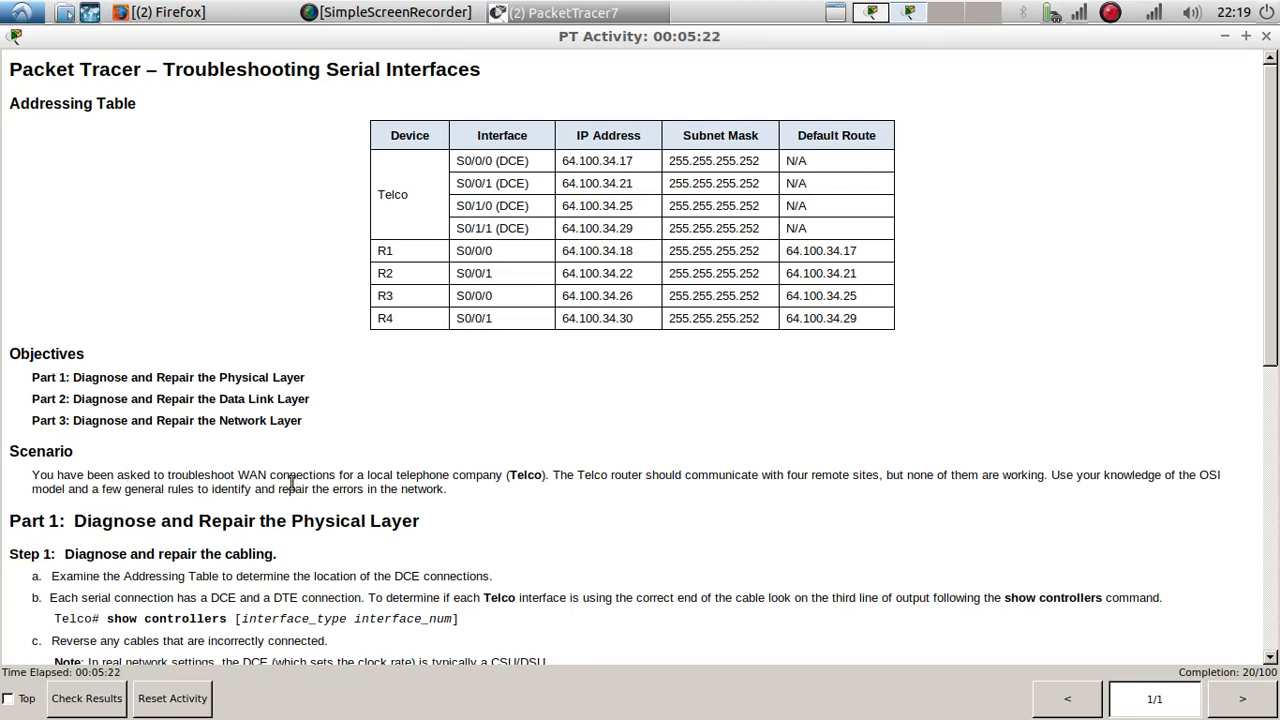
pyautogui.scroll(-2, 170, 484)
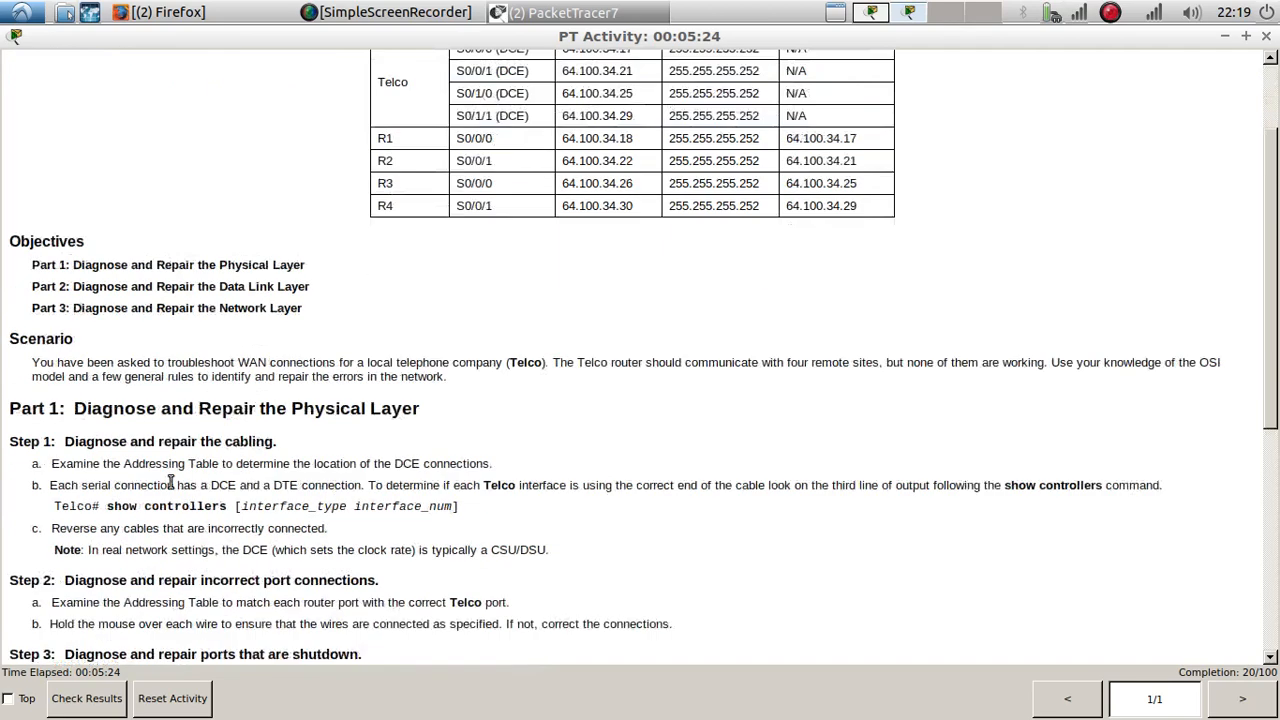
pyautogui.scroll(-3, 170, 484)
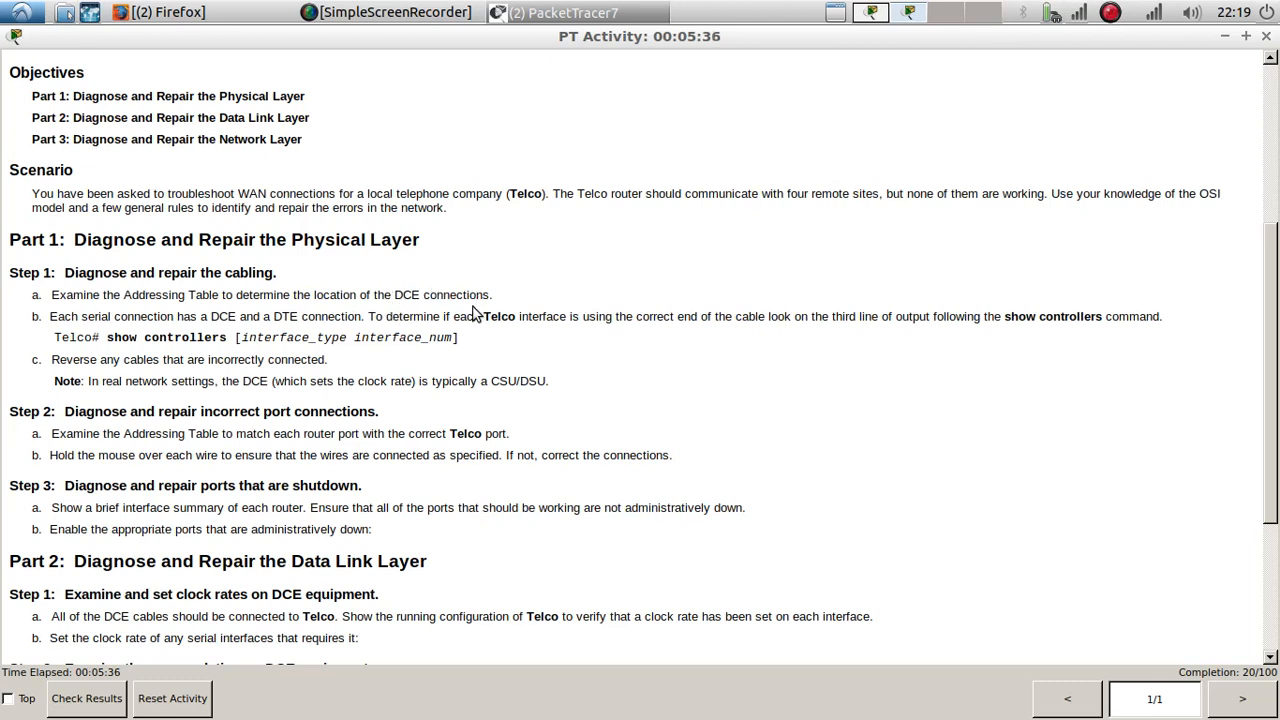
pyautogui.moveTo(397, 294); pyautogui.dragTo(417, 295)
pyautogui.click(869, 14)
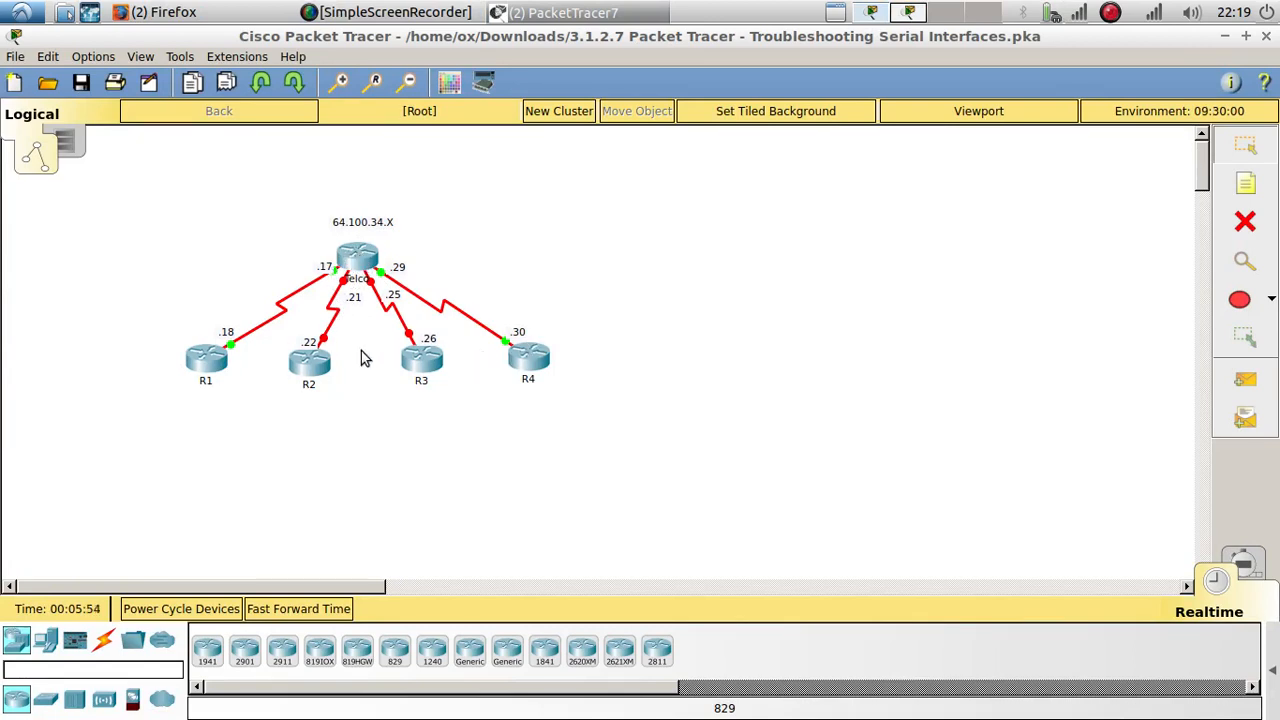
pyautogui.click(898, 20)
pyautogui.click(258, 337)
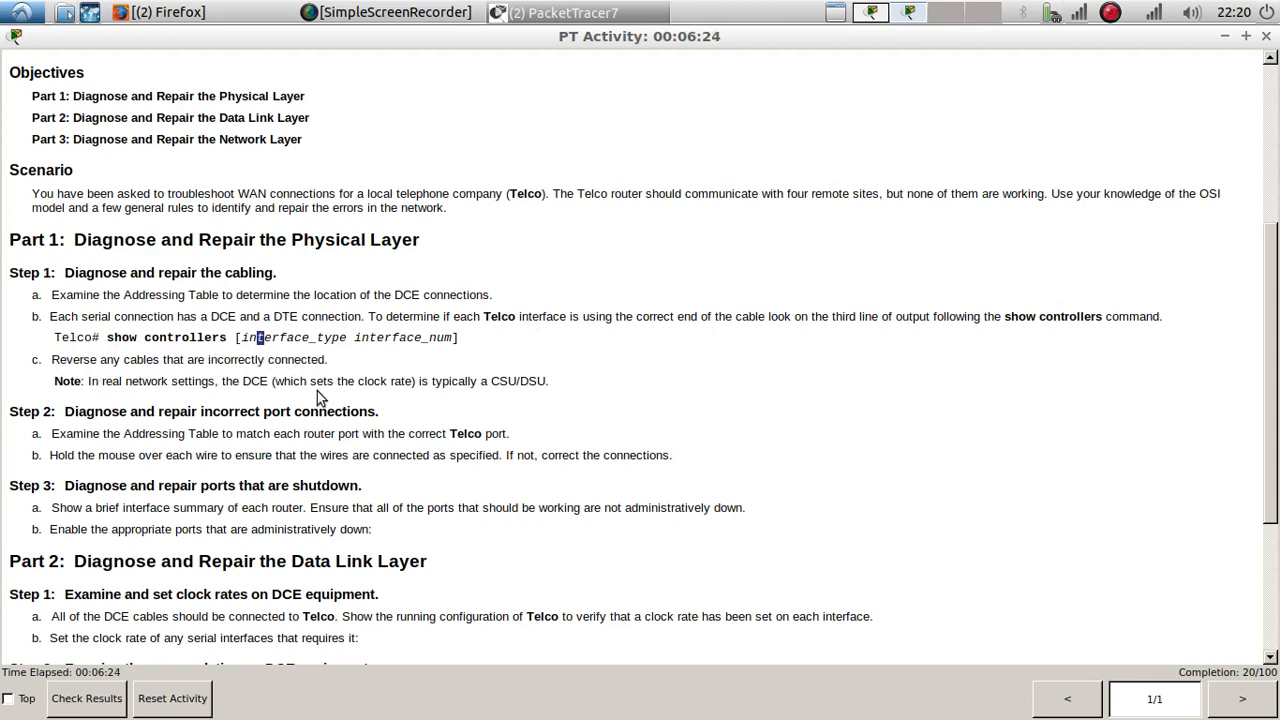
pyautogui.scroll(5, 491, 380)
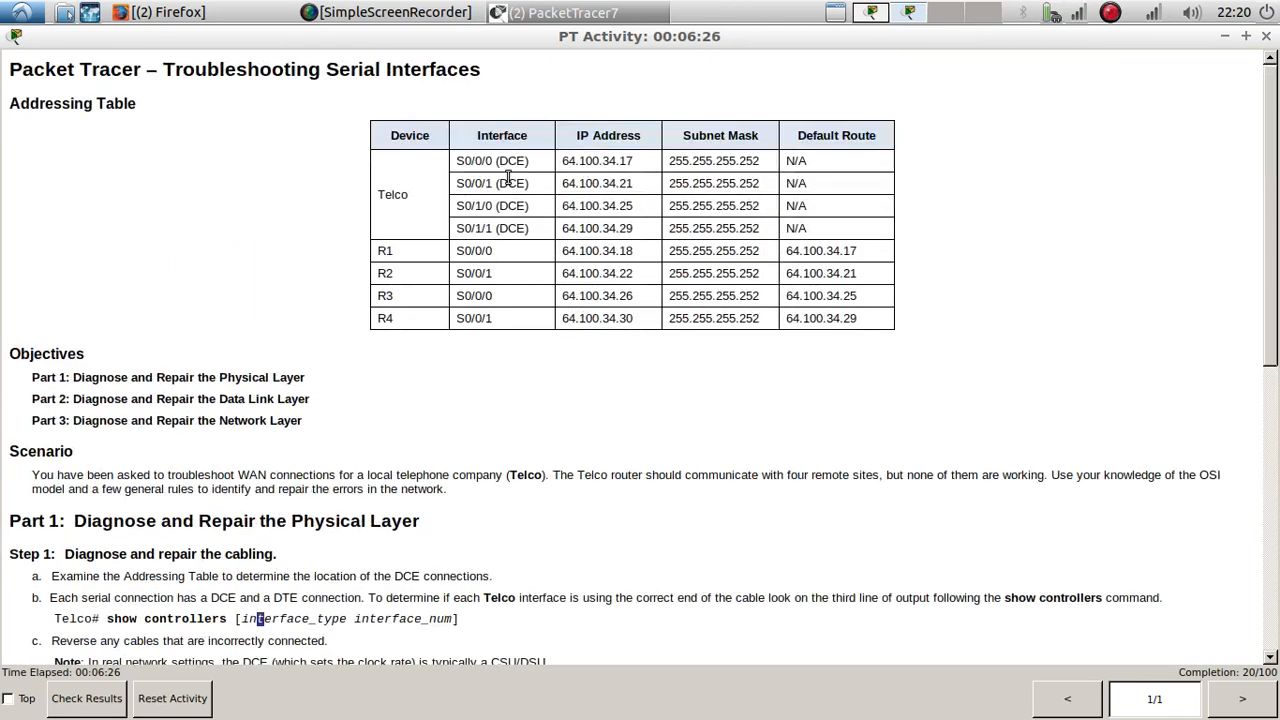
pyautogui.moveTo(457, 162); pyautogui.dragTo(496, 158)
# Step: Open the Telco router's command line from the network topology, enlarge its window and enter privileged EXEC mode
pyautogui.click(518, 16)
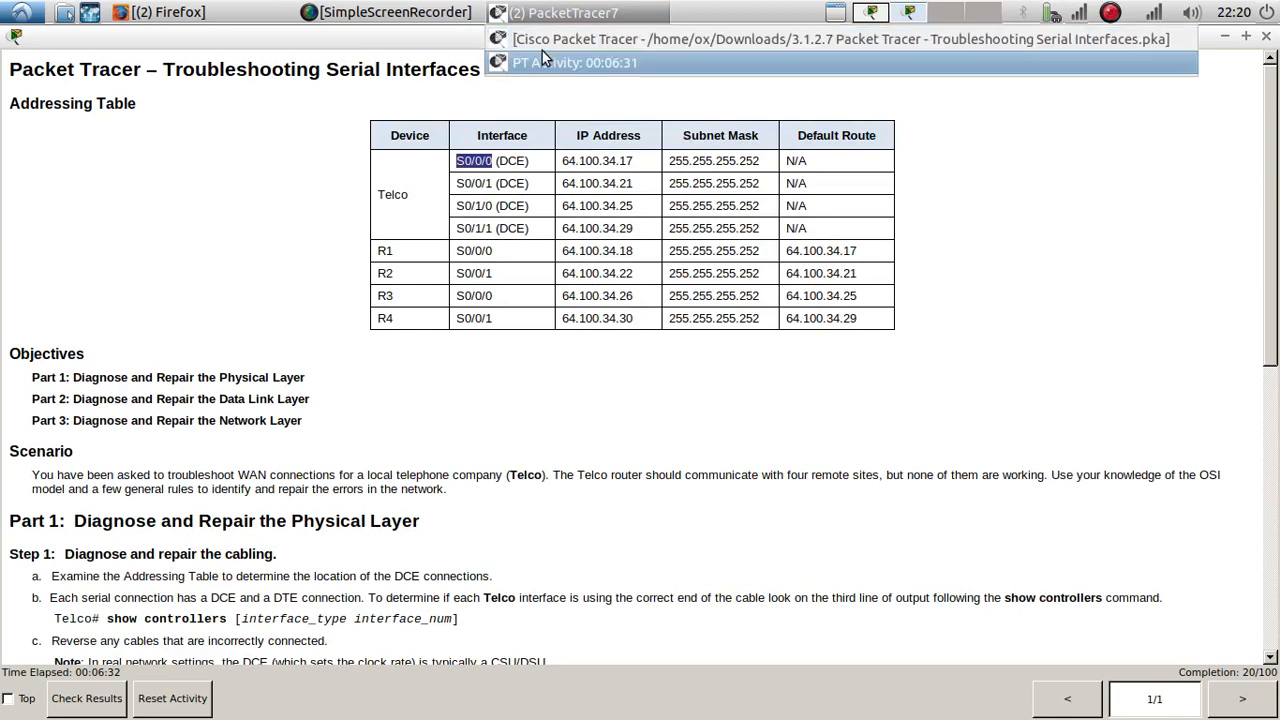
pyautogui.click(545, 41)
pyautogui.doubleClick(362, 258)
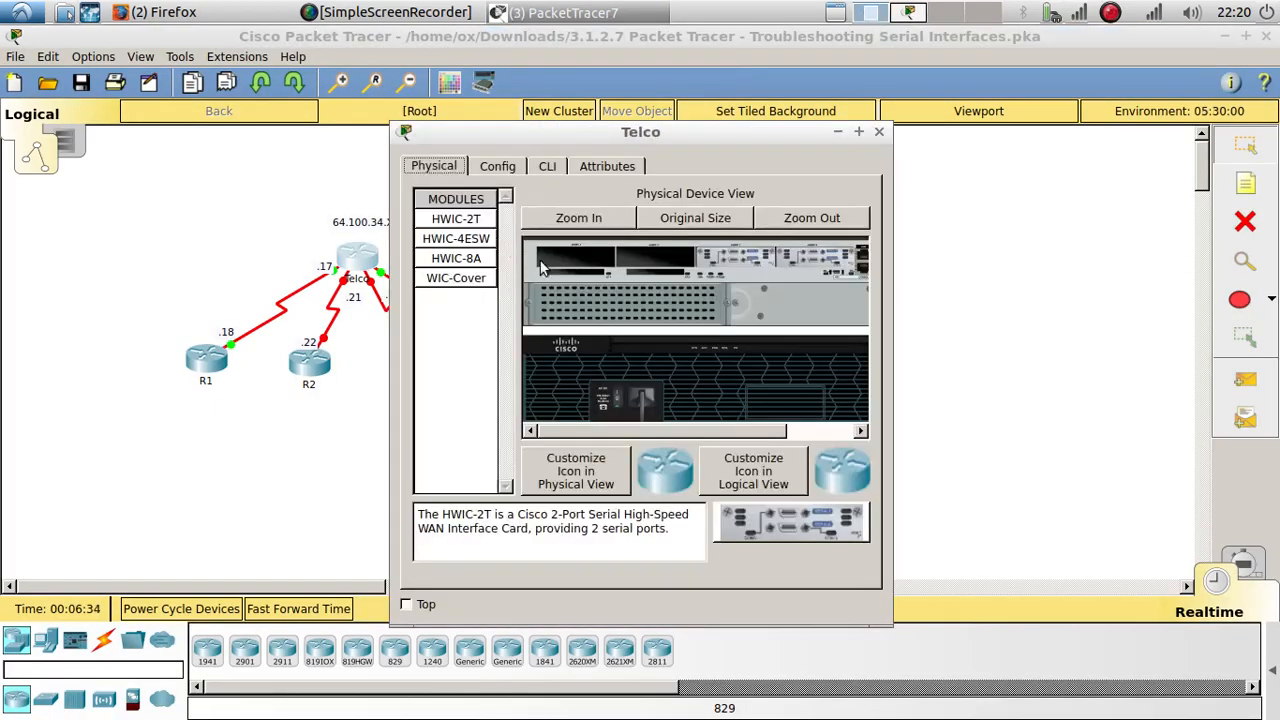
pyautogui.click(547, 166)
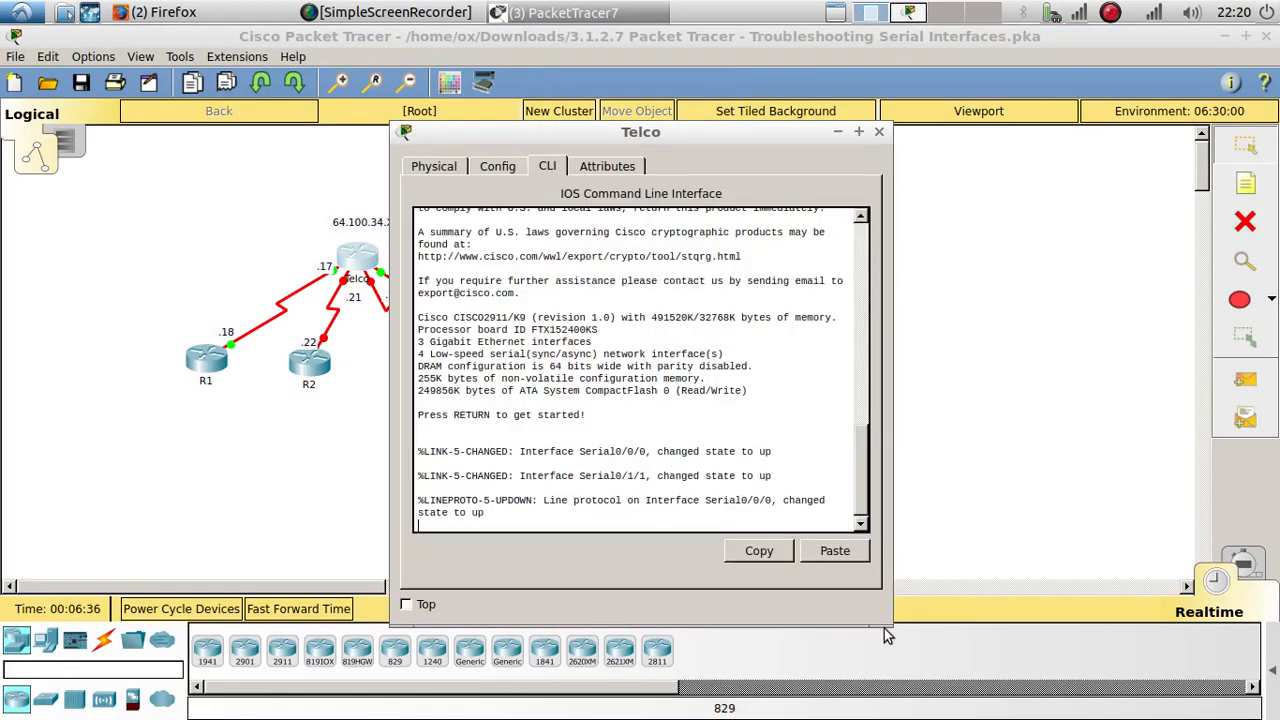
pyautogui.moveTo(890, 628); pyautogui.dragTo(1073, 659)
pyautogui.press('Return')
pyautogui.press('Return')
pyautogui.press('Return')
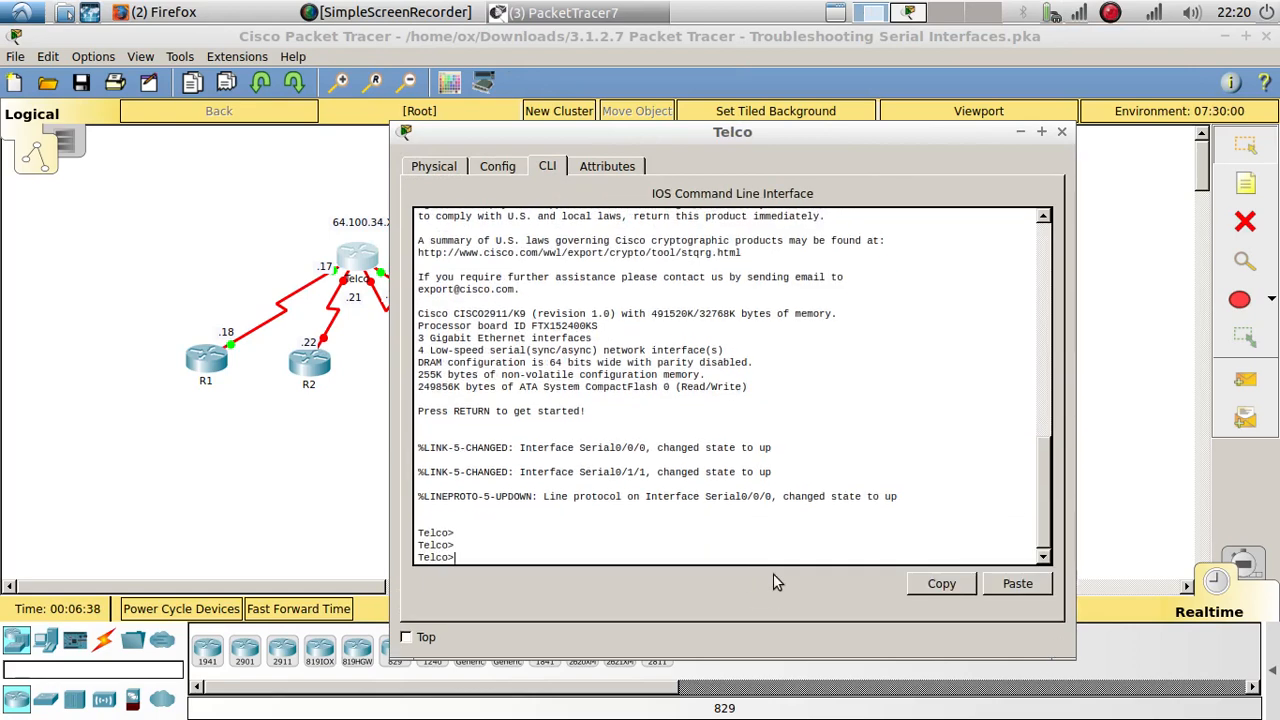
pyautogui.write('en')
pyautogui.press('Return')
pyautogui.press('Return')
pyautogui.press('Return')
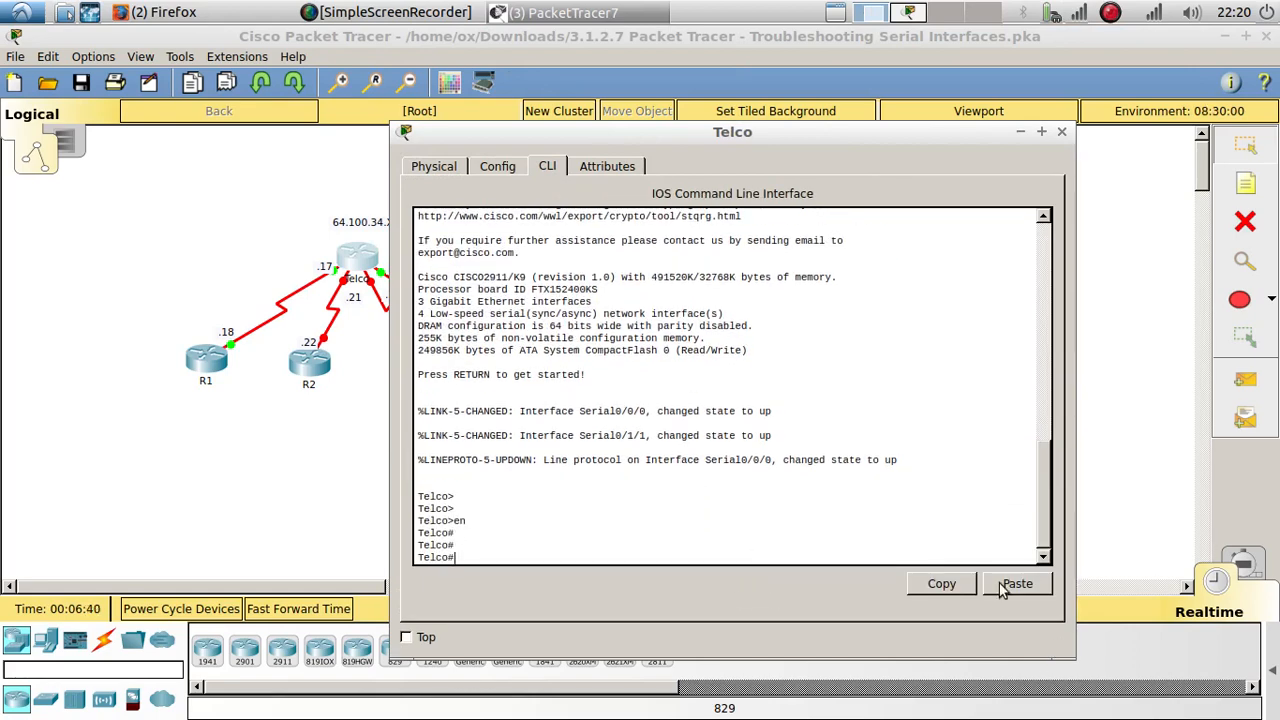
# Step: Show the controller details of Telco's S0/0/0 interface and check its cable end on the third output line
pyautogui.write('show con')
pyautogui.press('Tab')
pyautogui.write('S0/0/0')
pyautogui.press('Return')
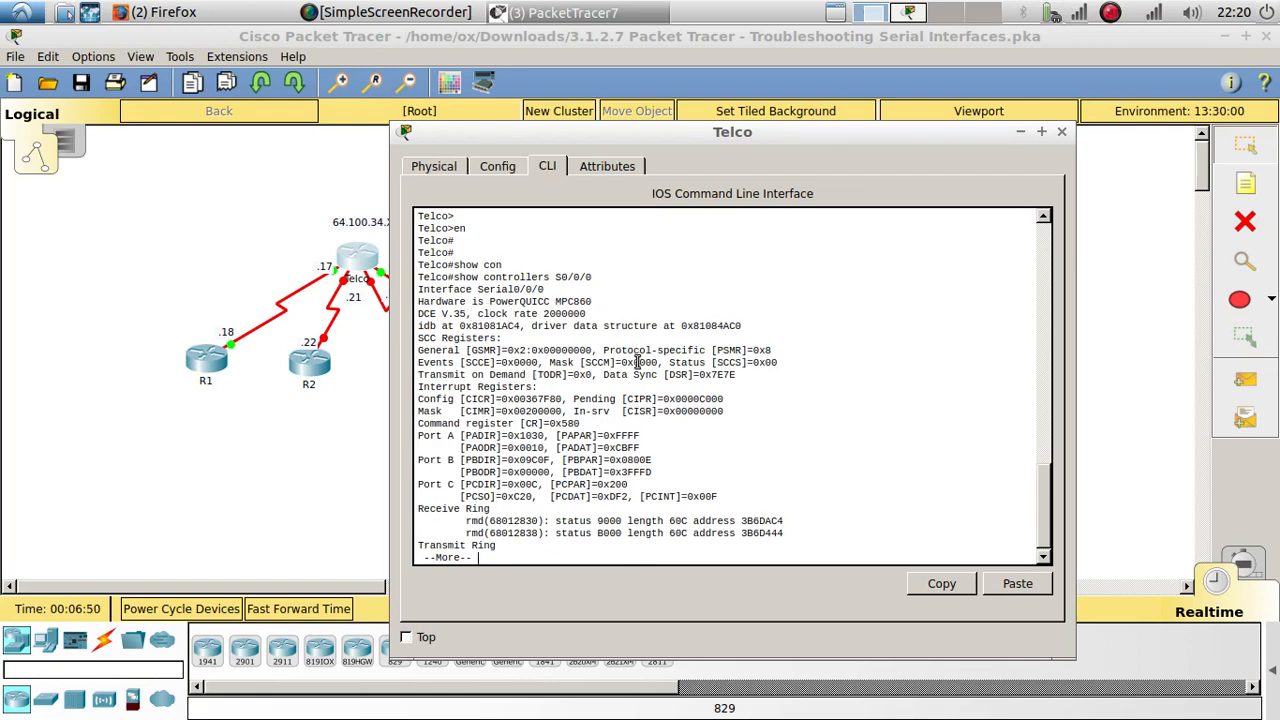
pyautogui.press('Return')
pyautogui.press('Return')
pyautogui.press('Return')
pyautogui.press('Return')
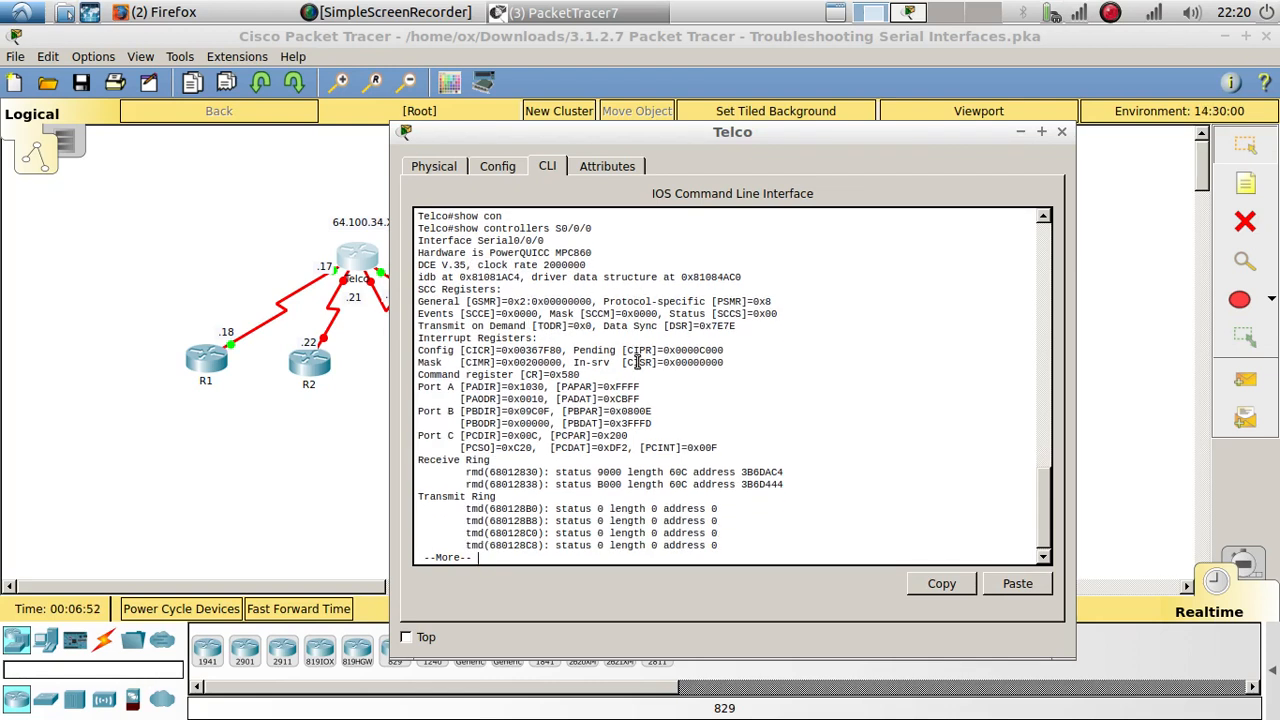
pyautogui.doubleClick(422, 264)
pyautogui.press('space')
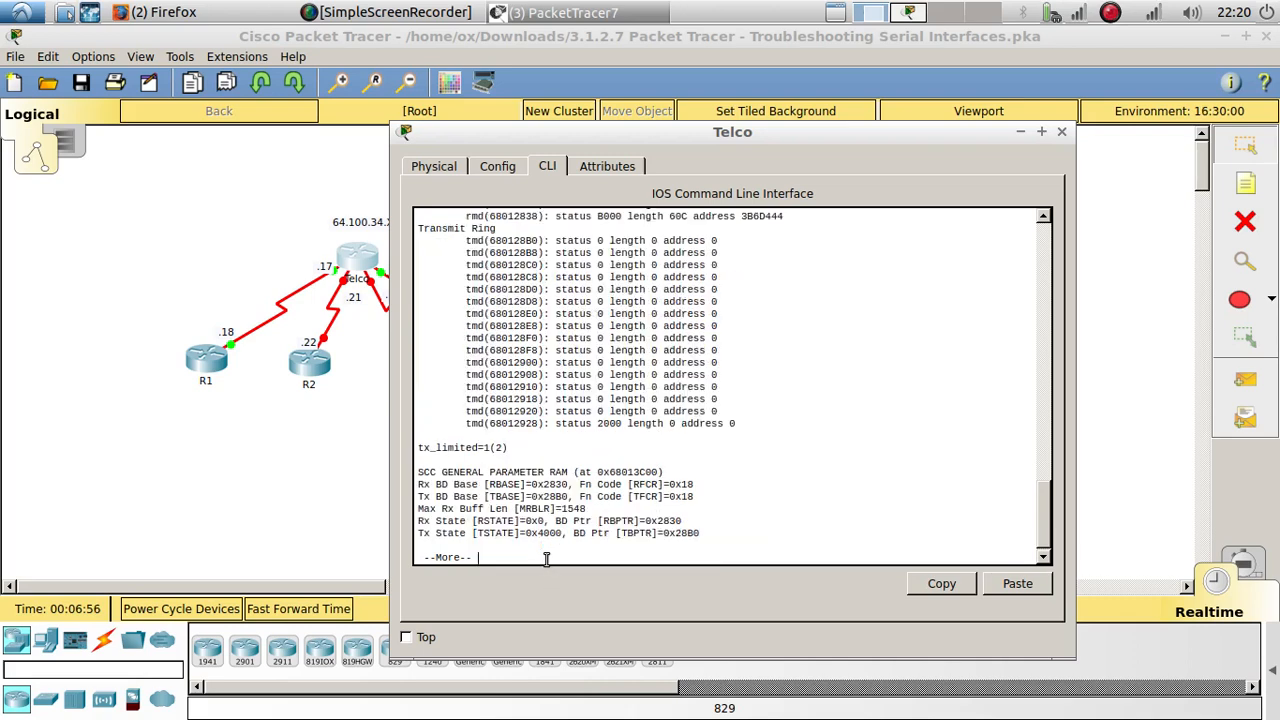
pyautogui.press('space')
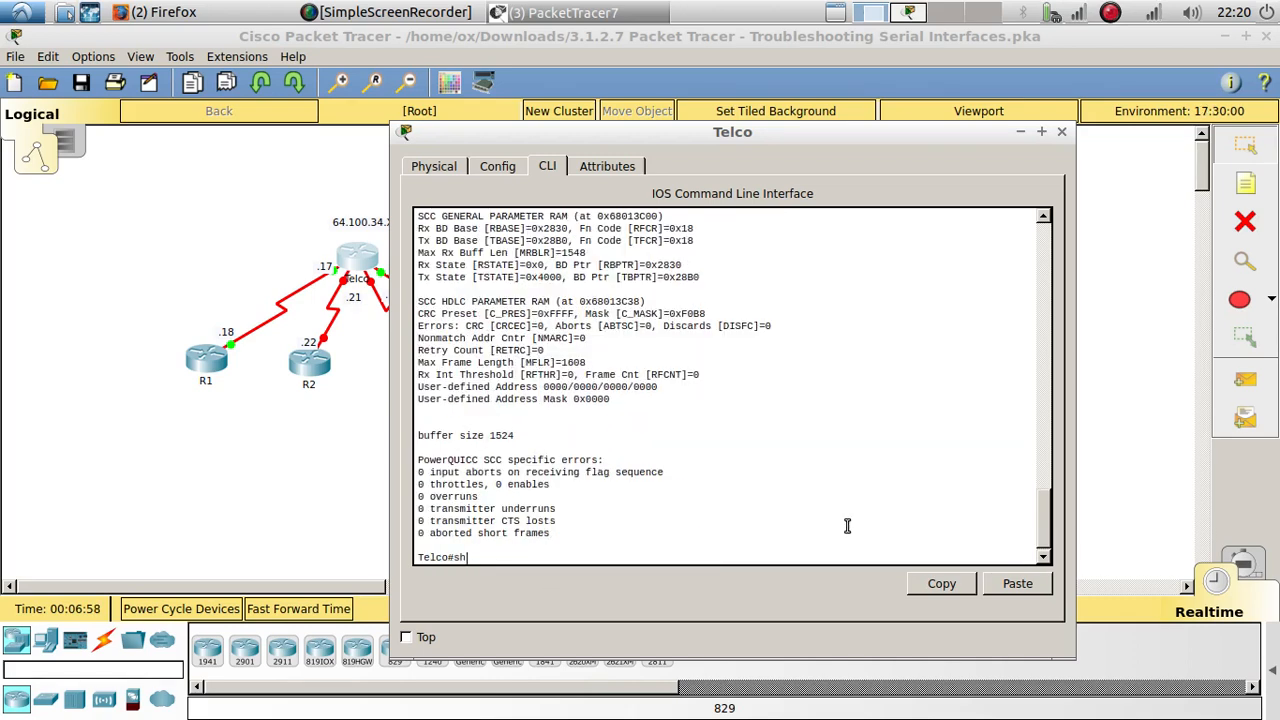
# Step: Show the controller details of Telco's S0/0/1 interface and check its cable end against the addressing table
pyautogui.write('show controllers S0/0/0')
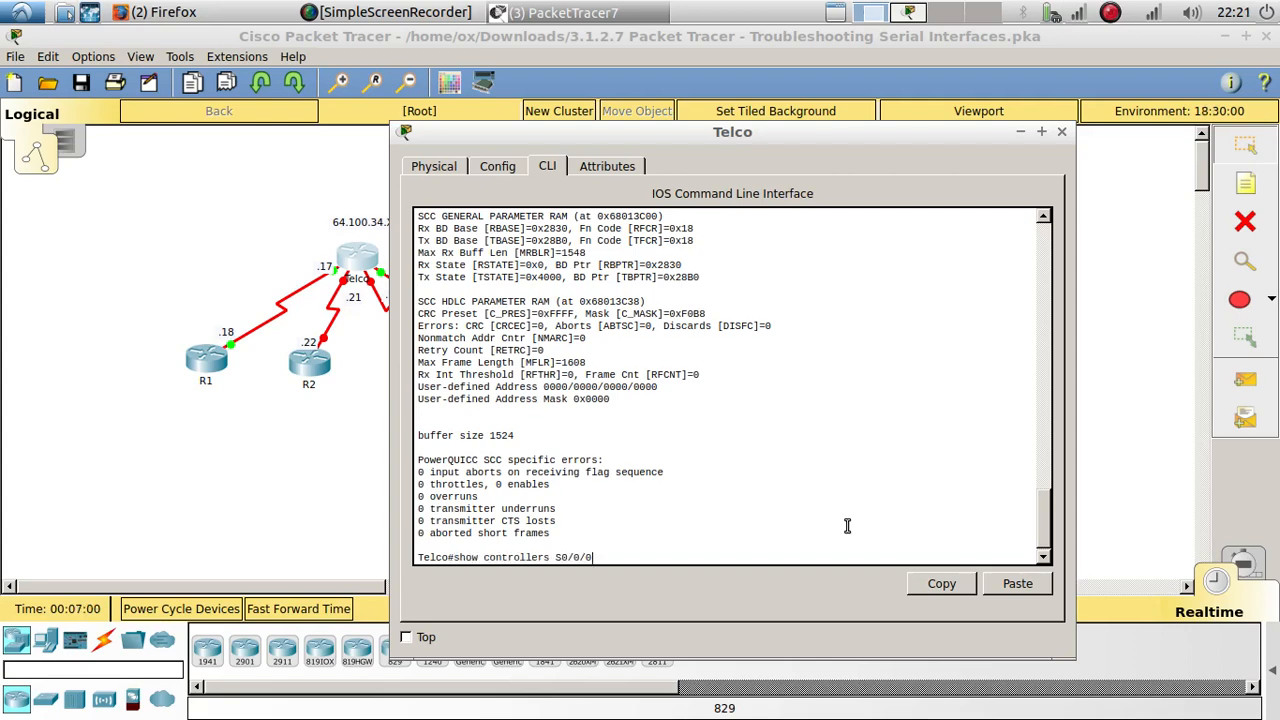
pyautogui.press('Return')
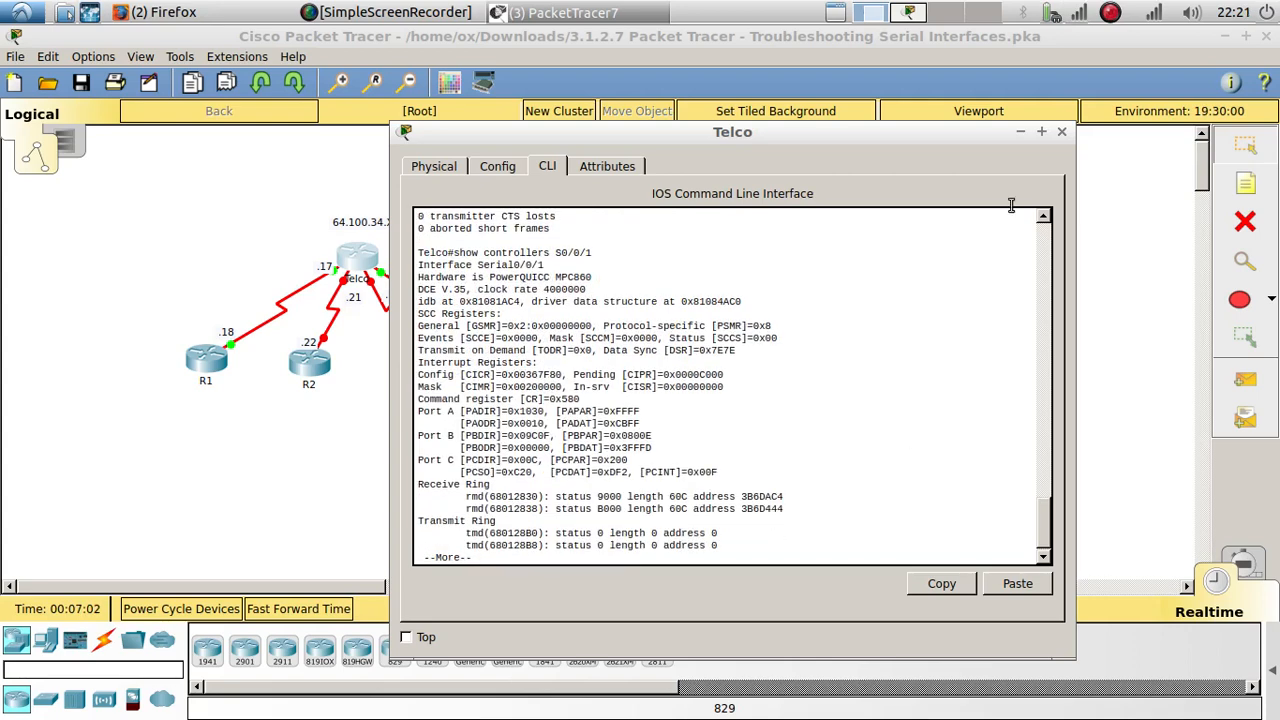
pyautogui.click(872, 12)
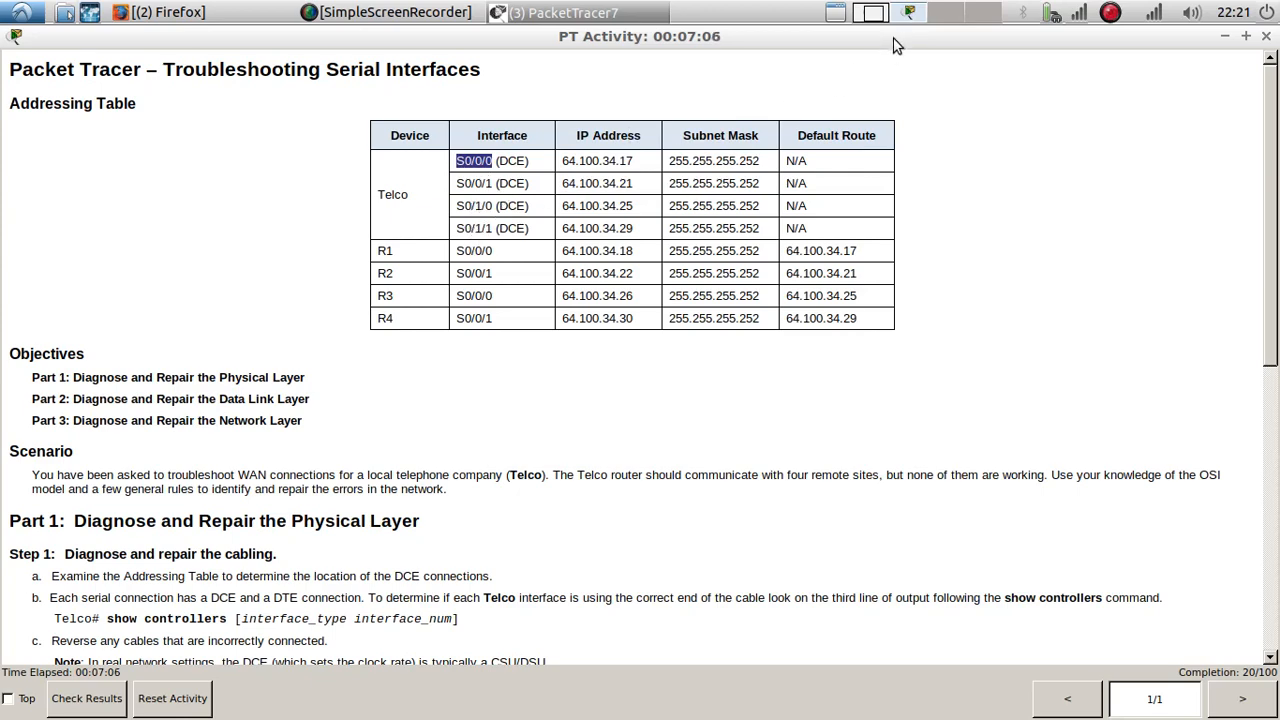
pyautogui.click(874, 16)
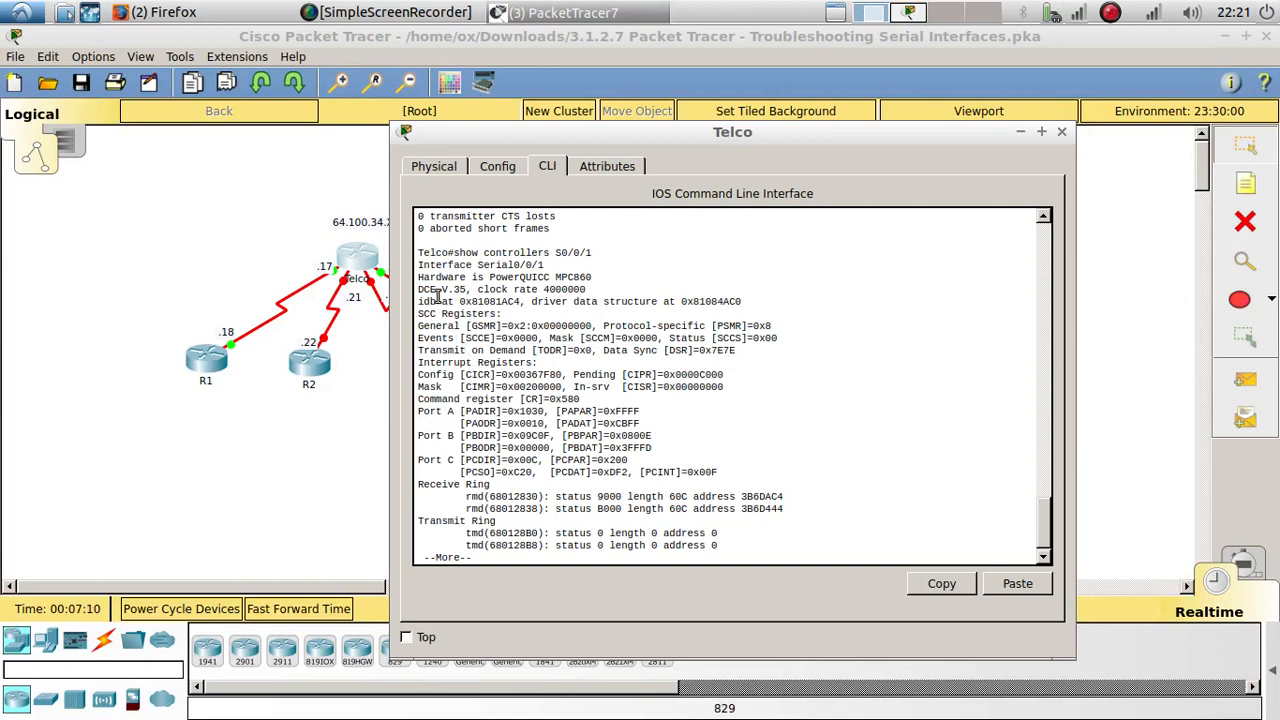
pyautogui.moveTo(441, 289); pyautogui.dragTo(424, 290)
pyautogui.click(522, 506)
pyautogui.press('space')
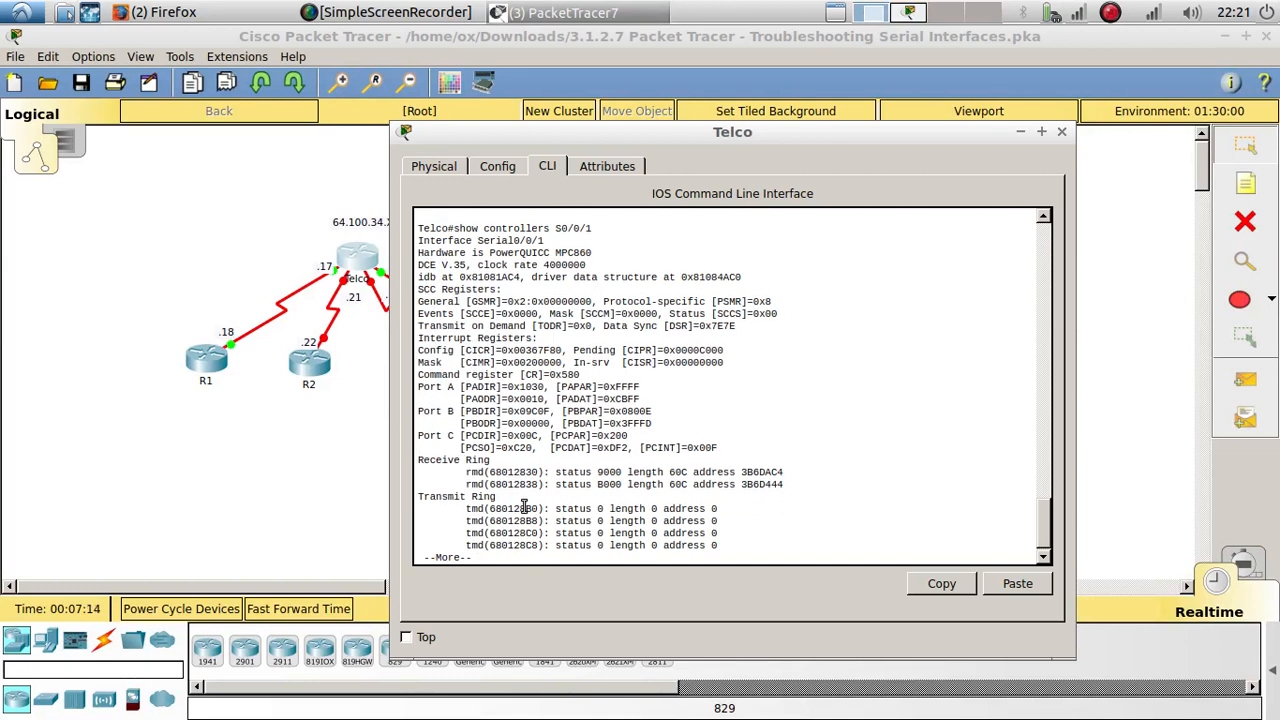
pyautogui.press('space')
# Step: Show the controller details of Telco's S0/1/0 interface and check which cable end it uses
pyautogui.press('Up')
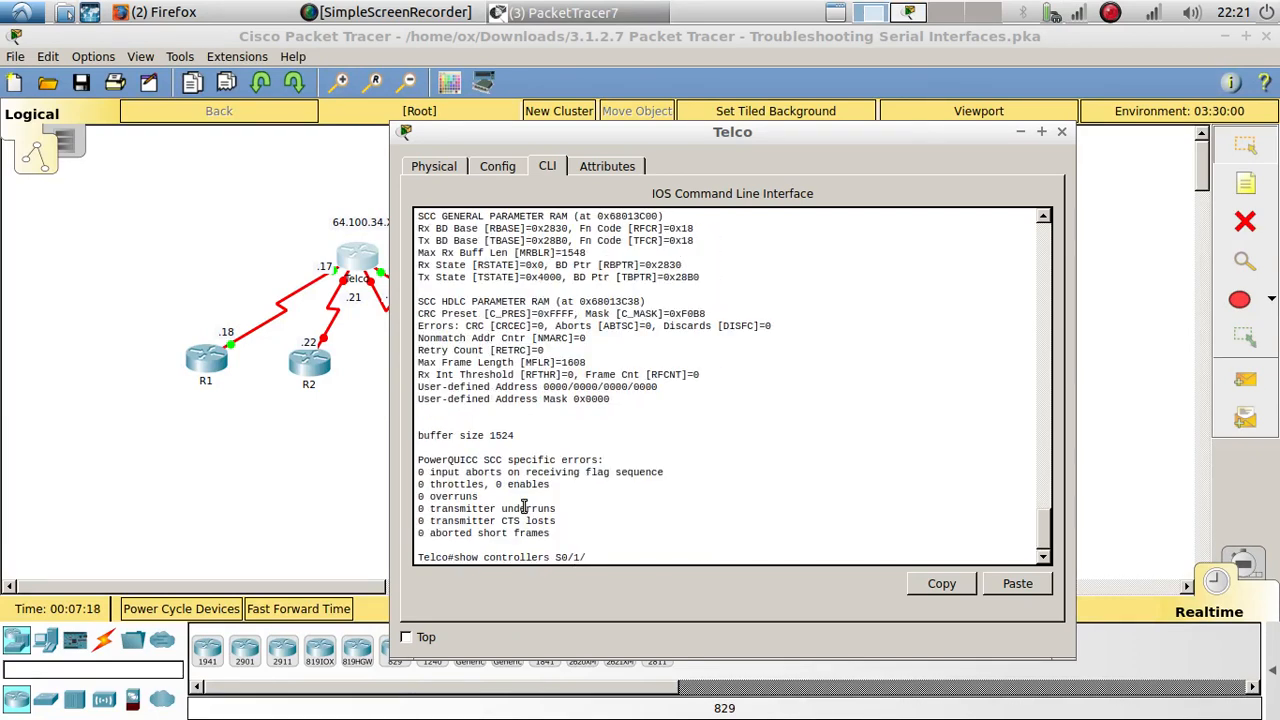
pyautogui.press('Return')
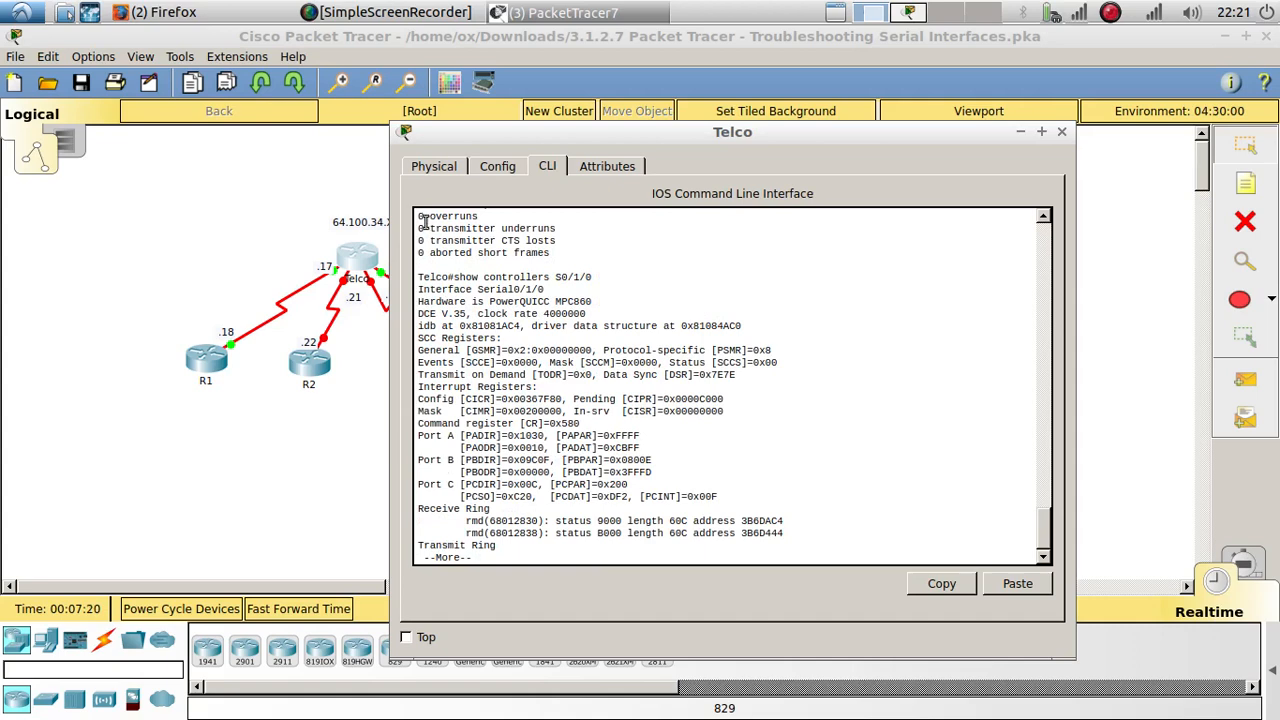
pyautogui.moveTo(444, 313); pyautogui.dragTo(418, 313)
pyautogui.press('space')
pyautogui.press('space')
# Step: Show the controller details of Telco's S0/1/1 interface and check which cable end it uses
pyautogui.press('Up')
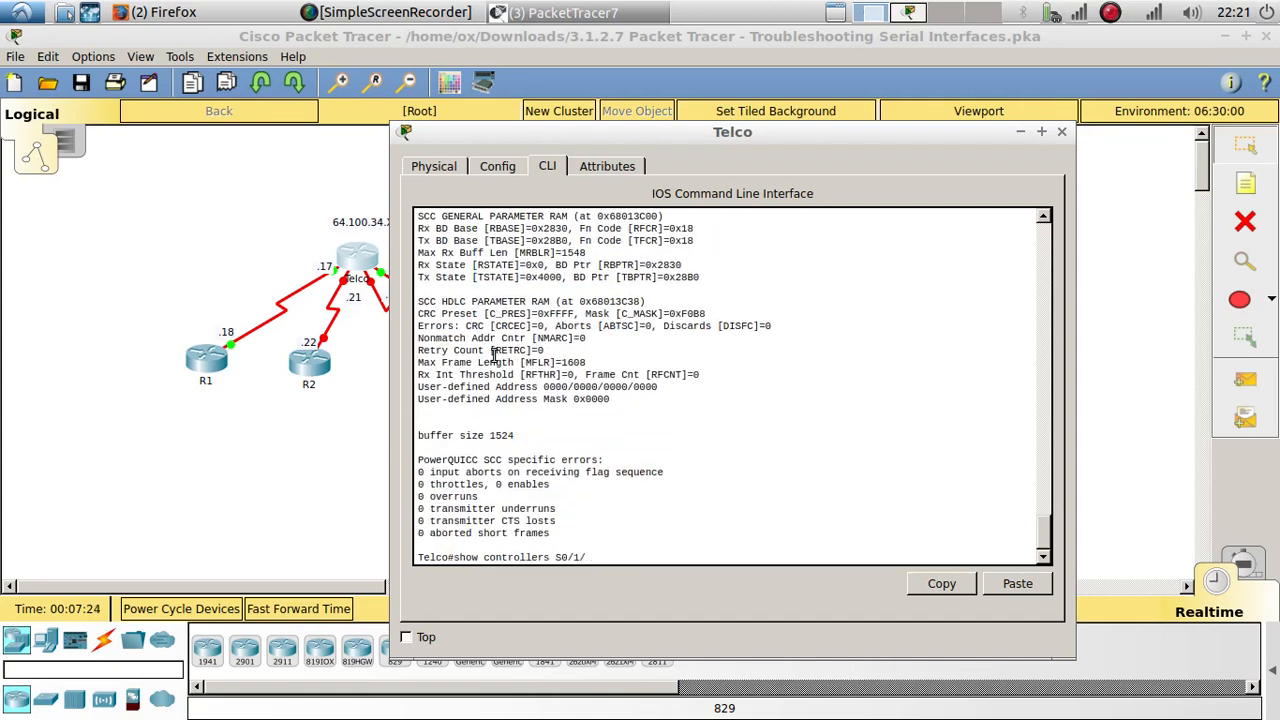
pyautogui.write('1')
pyautogui.press('Return')
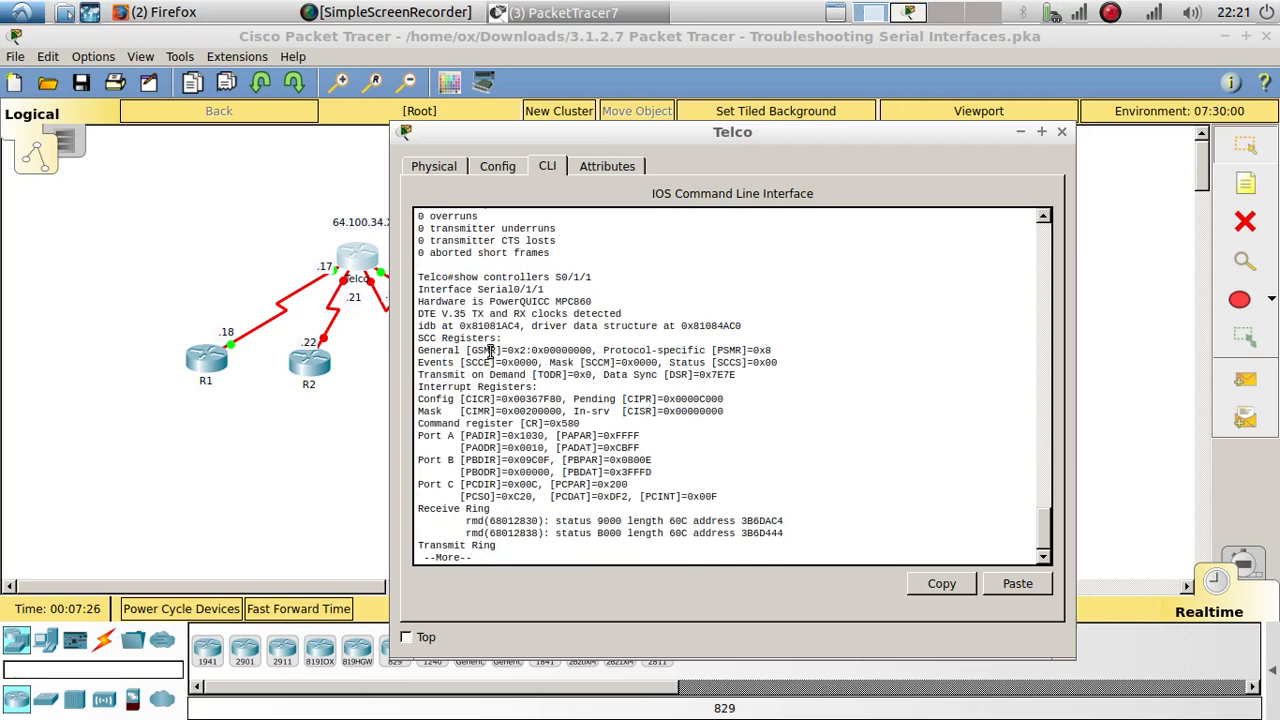
pyautogui.moveTo(438, 313); pyautogui.dragTo(416, 312)
# Step: Identify the ports of the serial cable between Telco and R4 in the topology and delete that cable
pyautogui.click(292, 497)
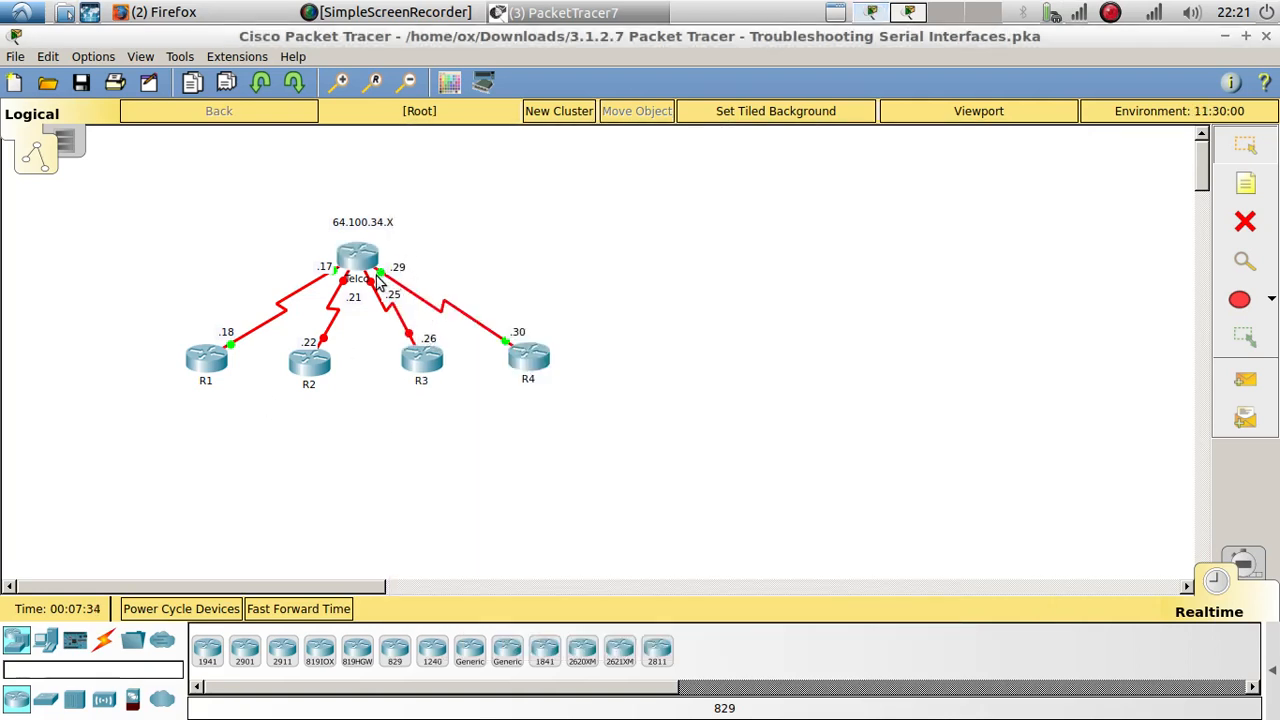
pyautogui.moveTo(382, 272)
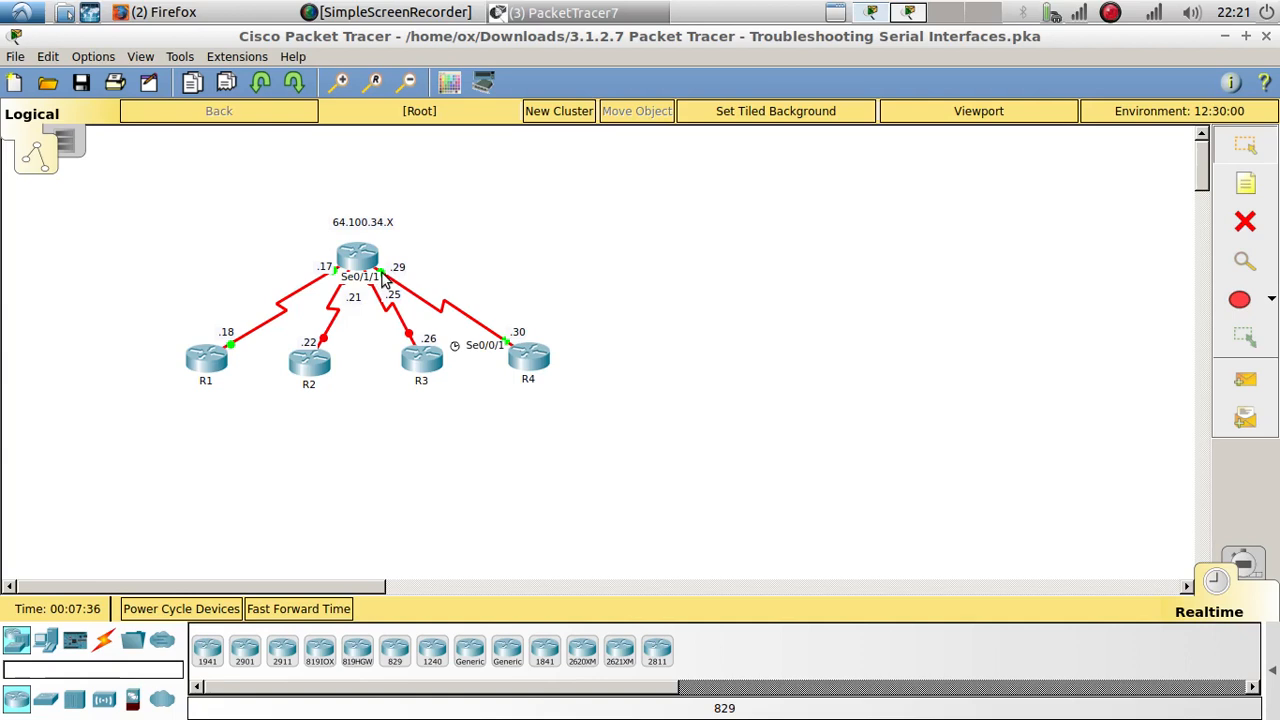
pyautogui.moveTo(382, 278); pyautogui.dragTo(450, 308)
pyautogui.click(1245, 222)
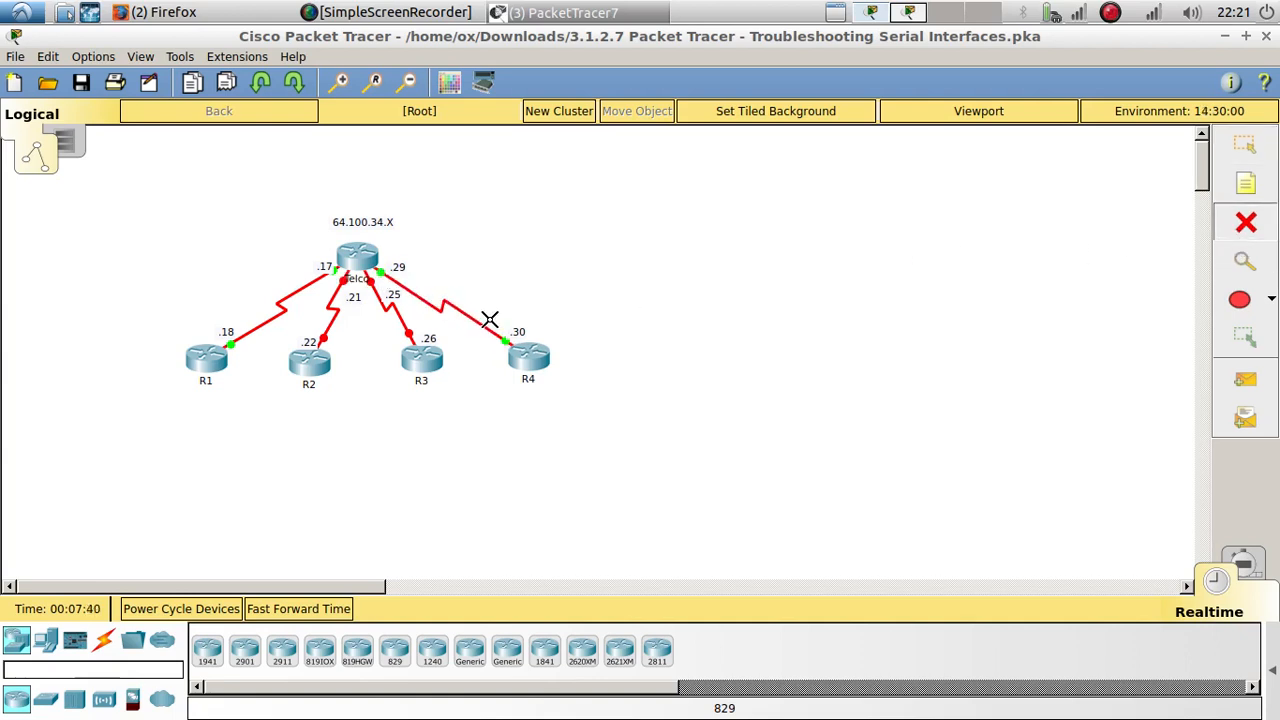
pyautogui.click(473, 320)
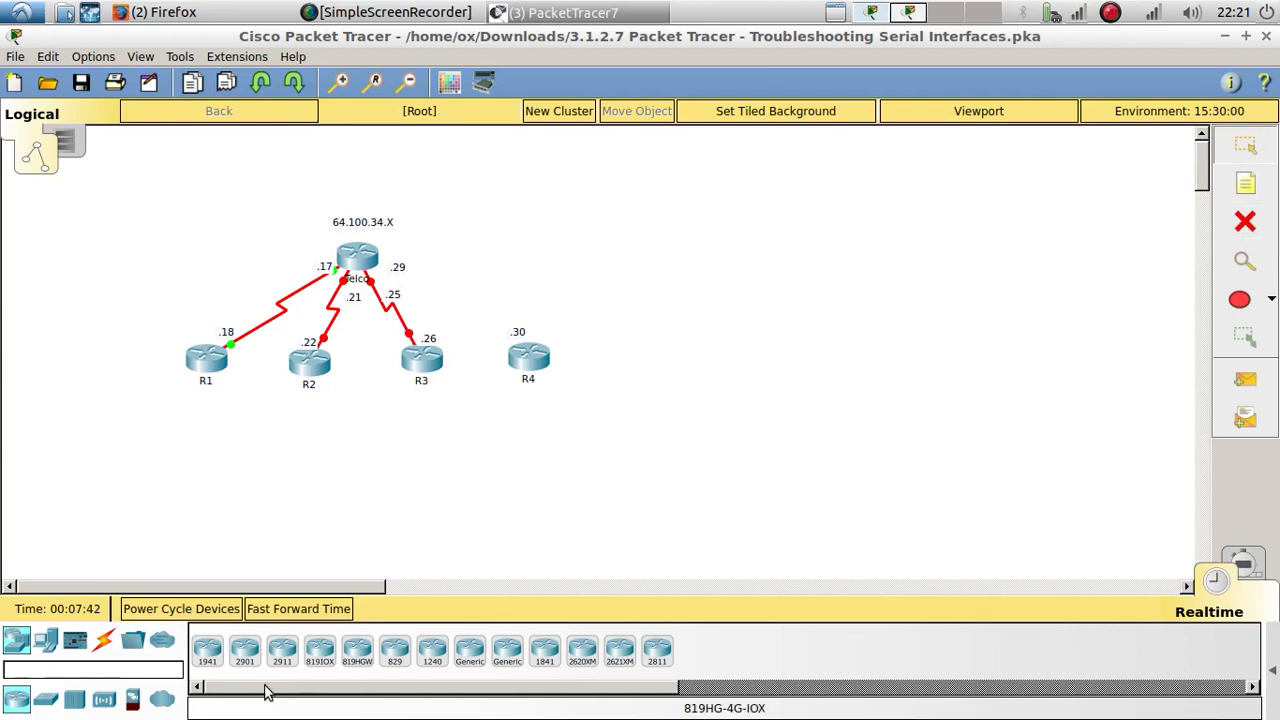
# Step: Connect Telco's Serial0/1/1 port to R4's Serial0/0/1 port with a Serial DCE cable, starting from Telco
pyautogui.click(103, 640)
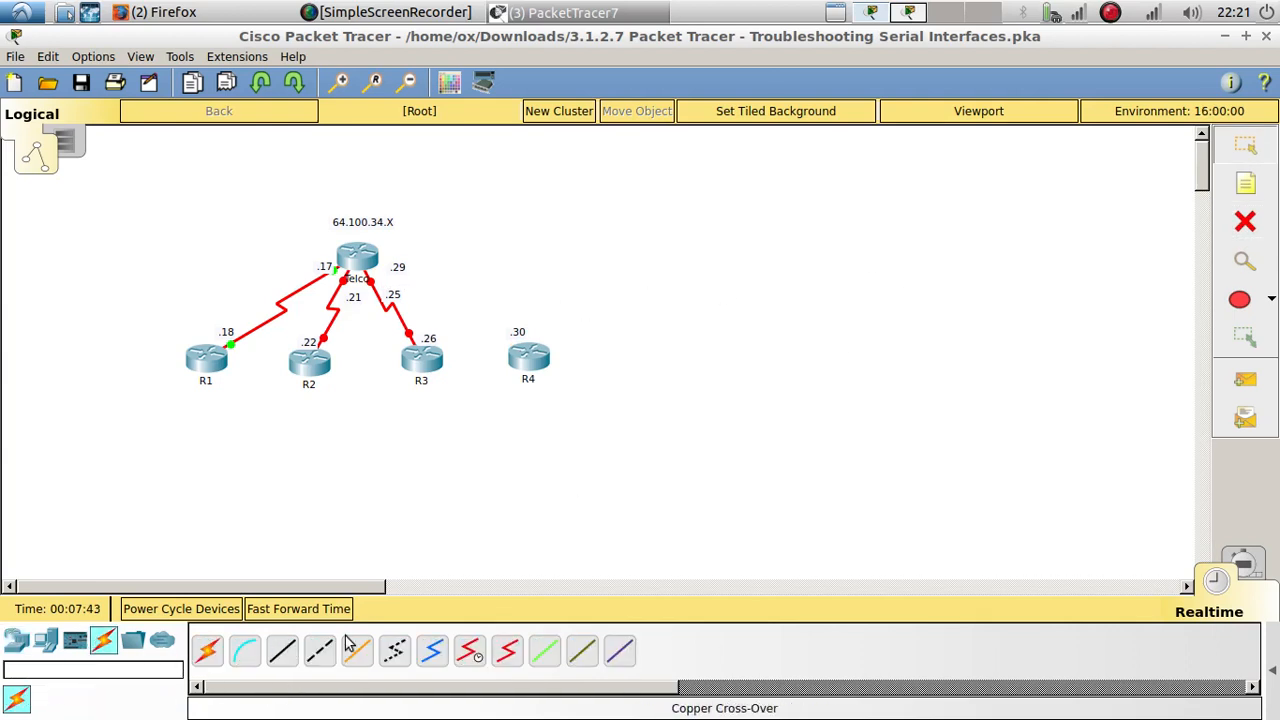
pyautogui.click(470, 651)
pyautogui.click(368, 260)
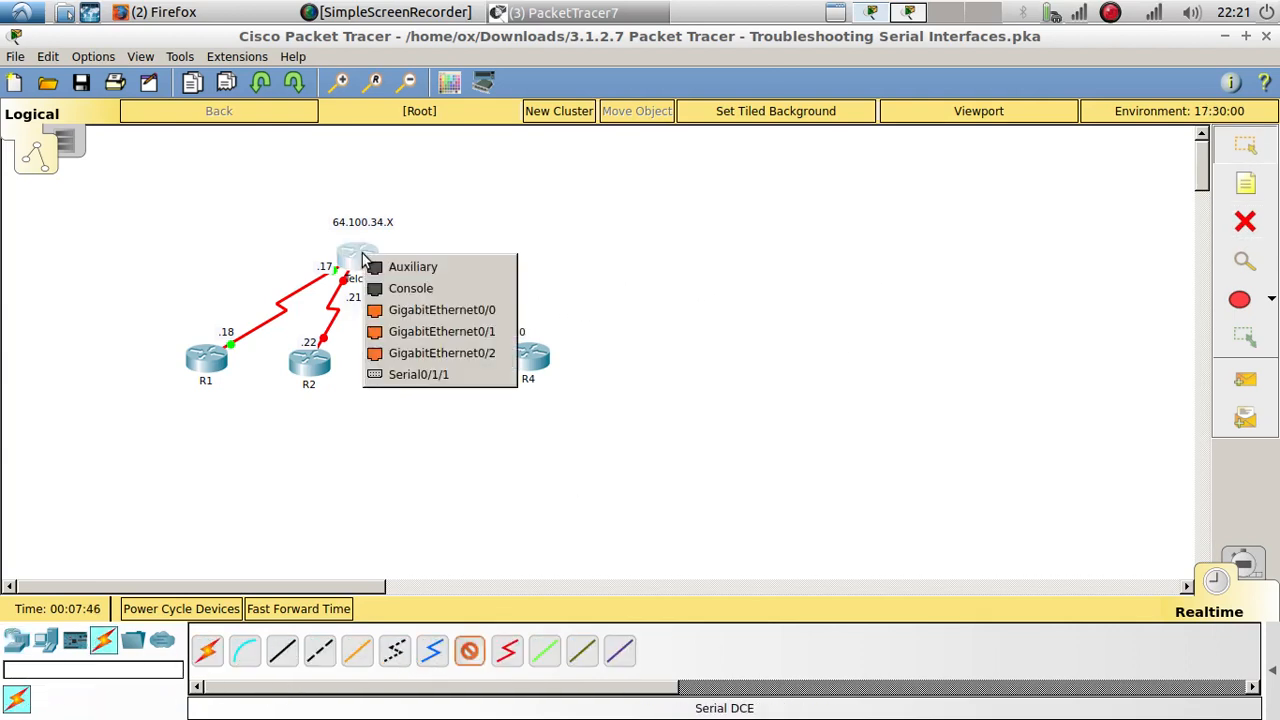
pyautogui.click(418, 374)
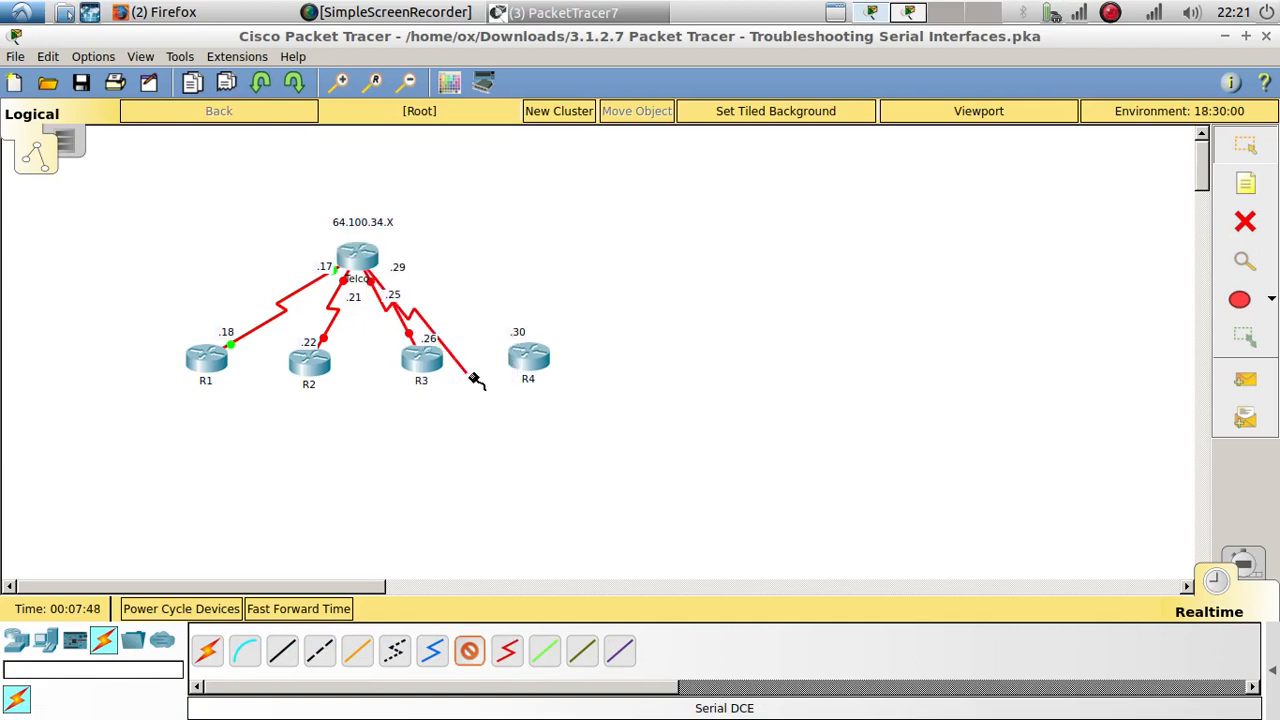
pyautogui.click(524, 354)
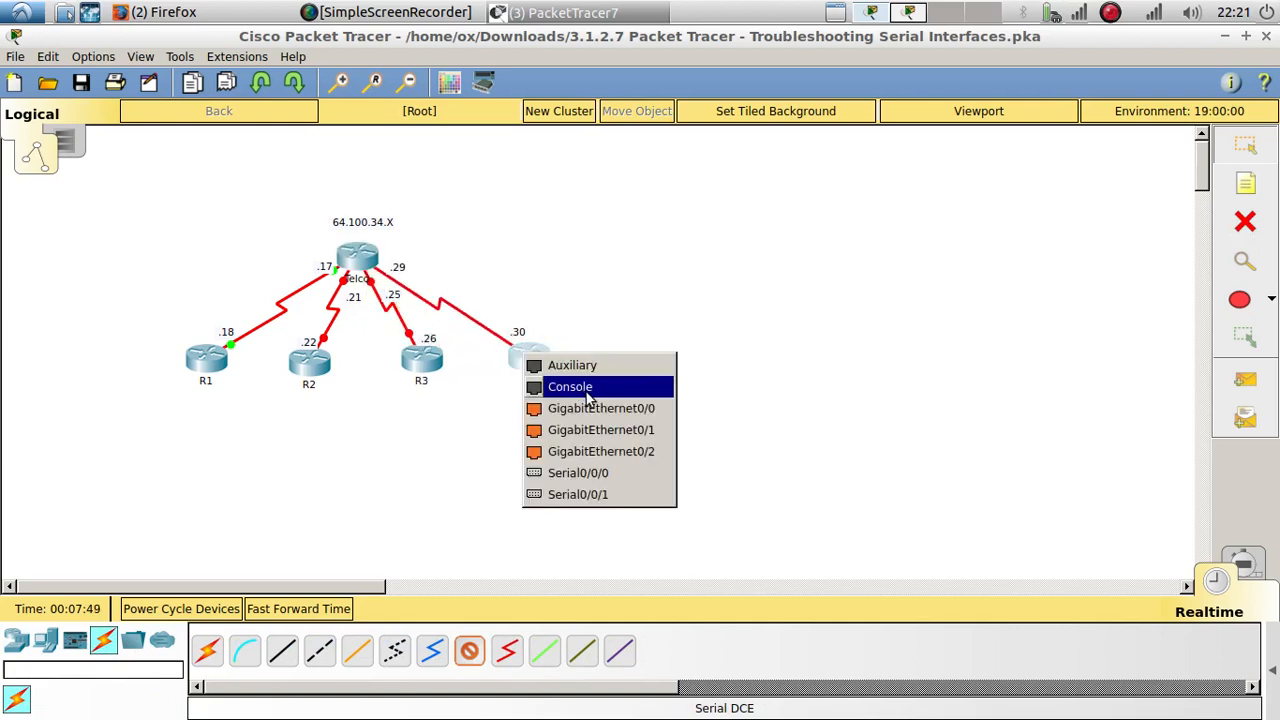
pyautogui.click(597, 495)
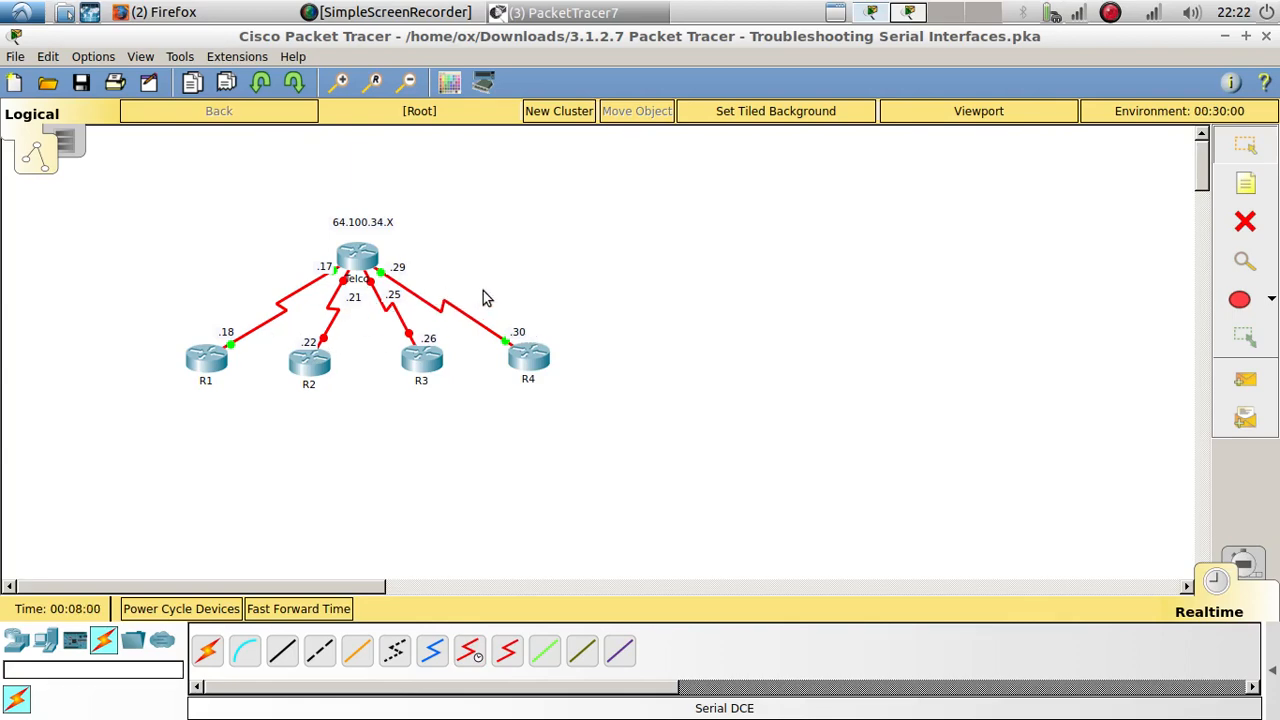
# Step: Review the activity's Addressing Table and the Part 1 instructions on repairing incorrect port connections, checking them against the topology
pyautogui.click(871, 12)
pyautogui.click(152, 480)
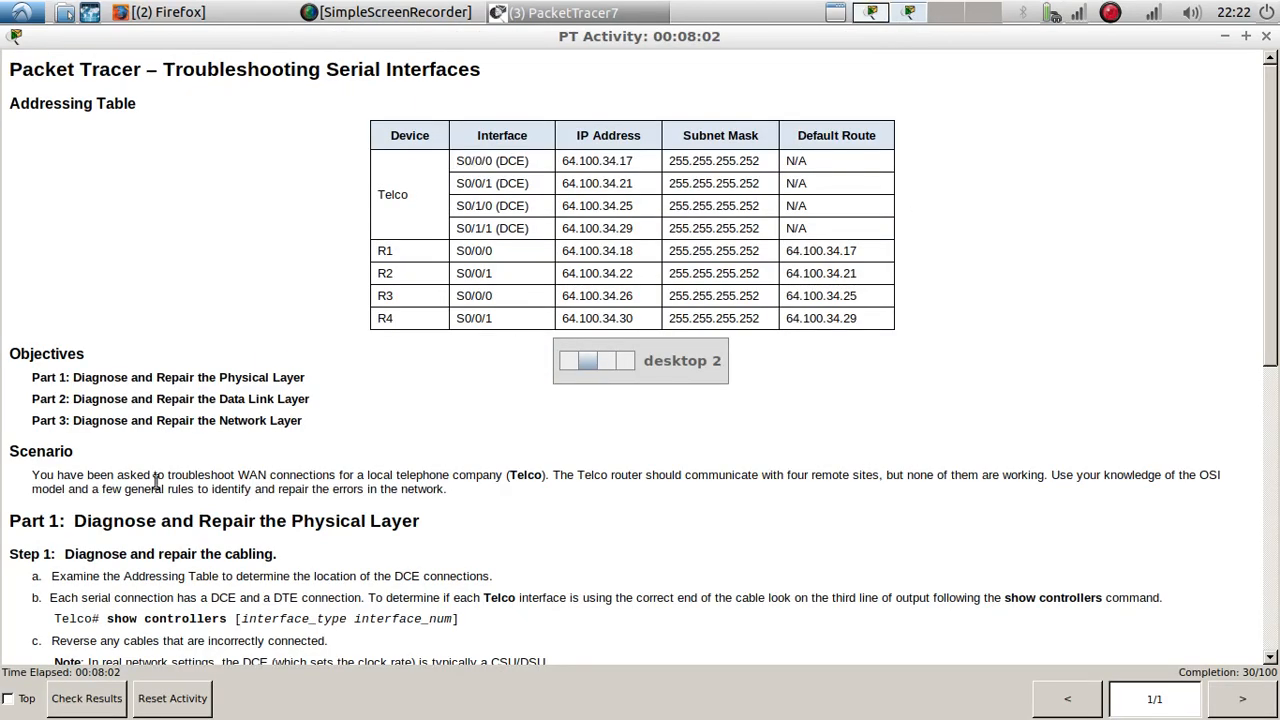
pyautogui.scroll(-5, 150, 480)
pyautogui.moveTo(76, 240); pyautogui.dragTo(424, 272)
pyautogui.click(141, 393)
pyautogui.scroll(-4, 141, 393)
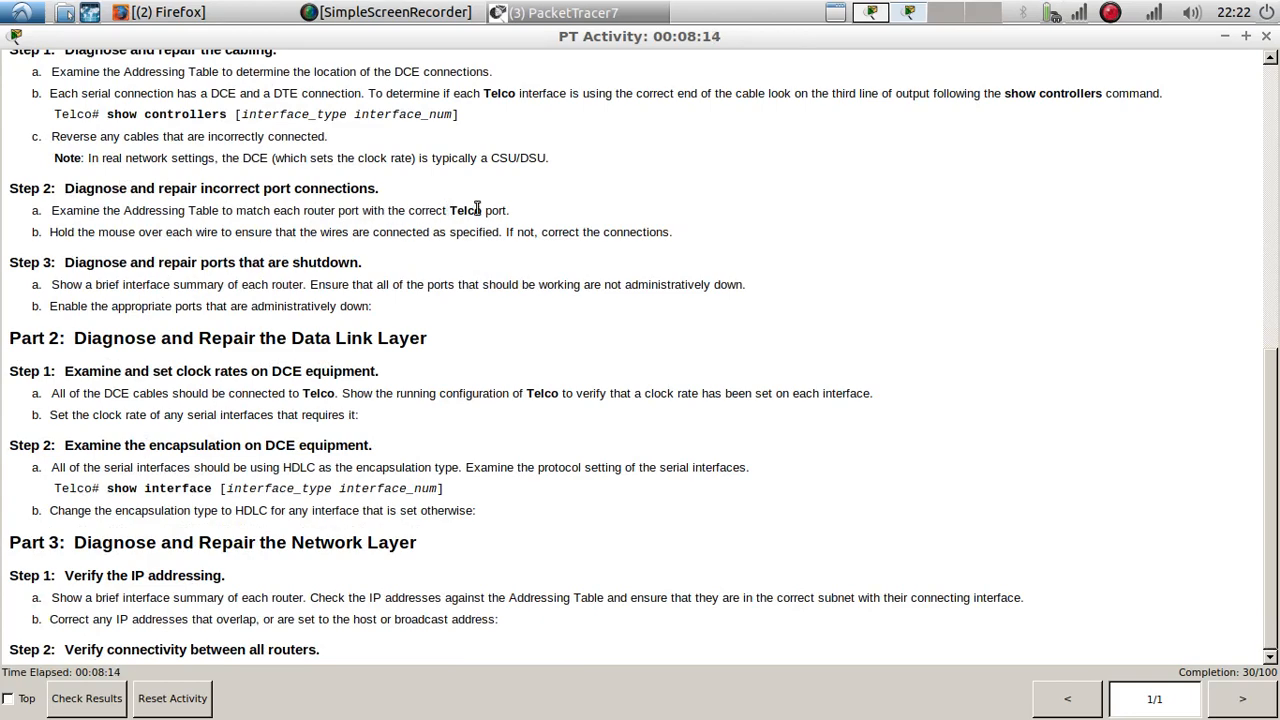
pyautogui.scroll(5, 420, 303)
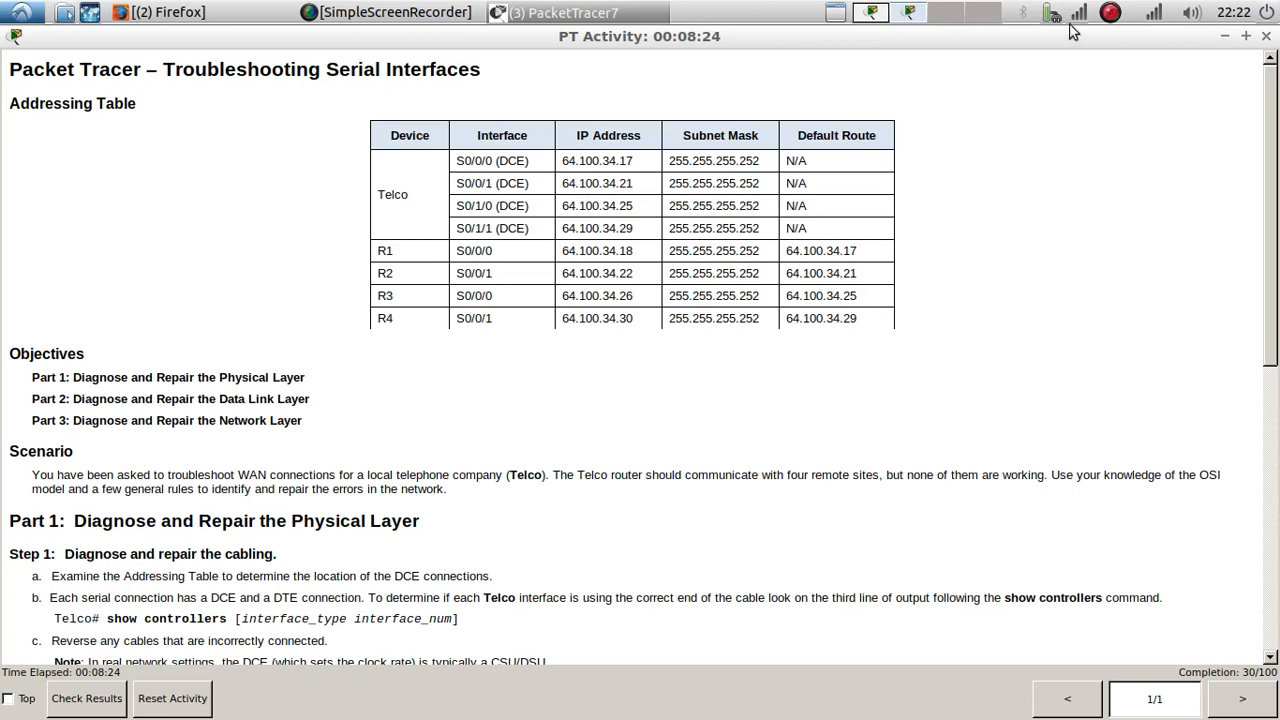
pyautogui.click(871, 13)
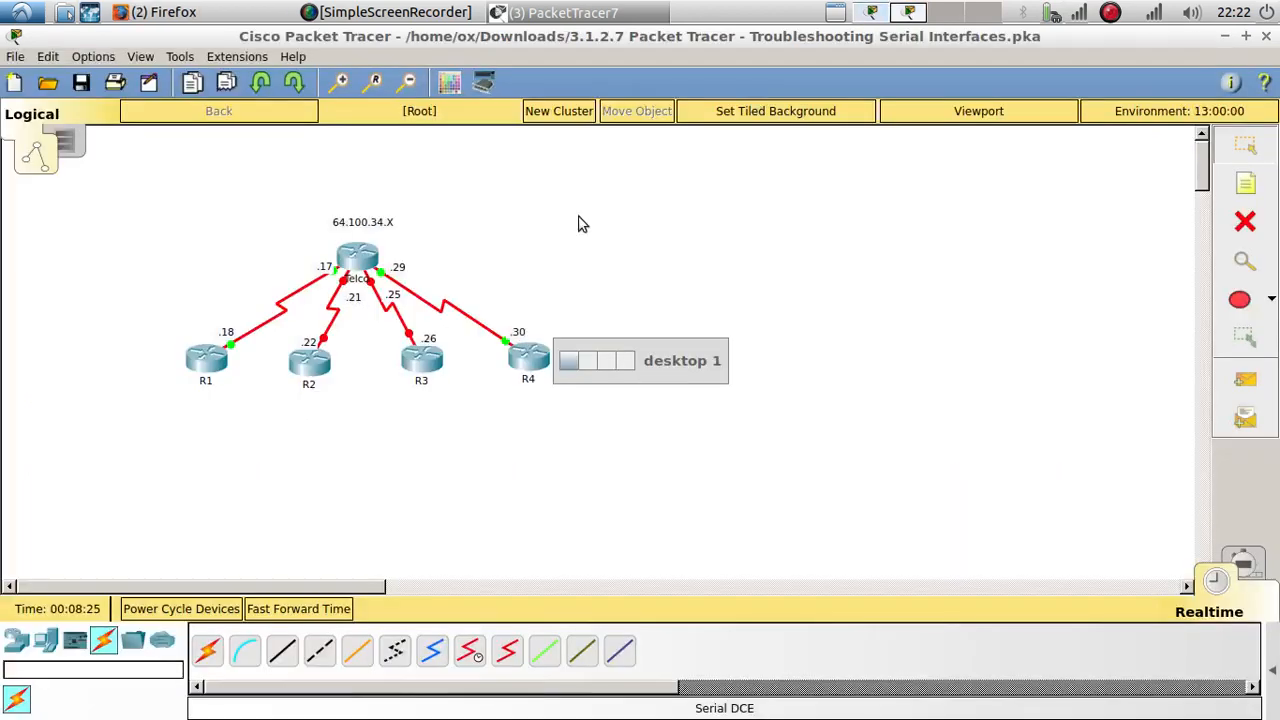
pyautogui.click(521, 352)
pyautogui.click(613, 477)
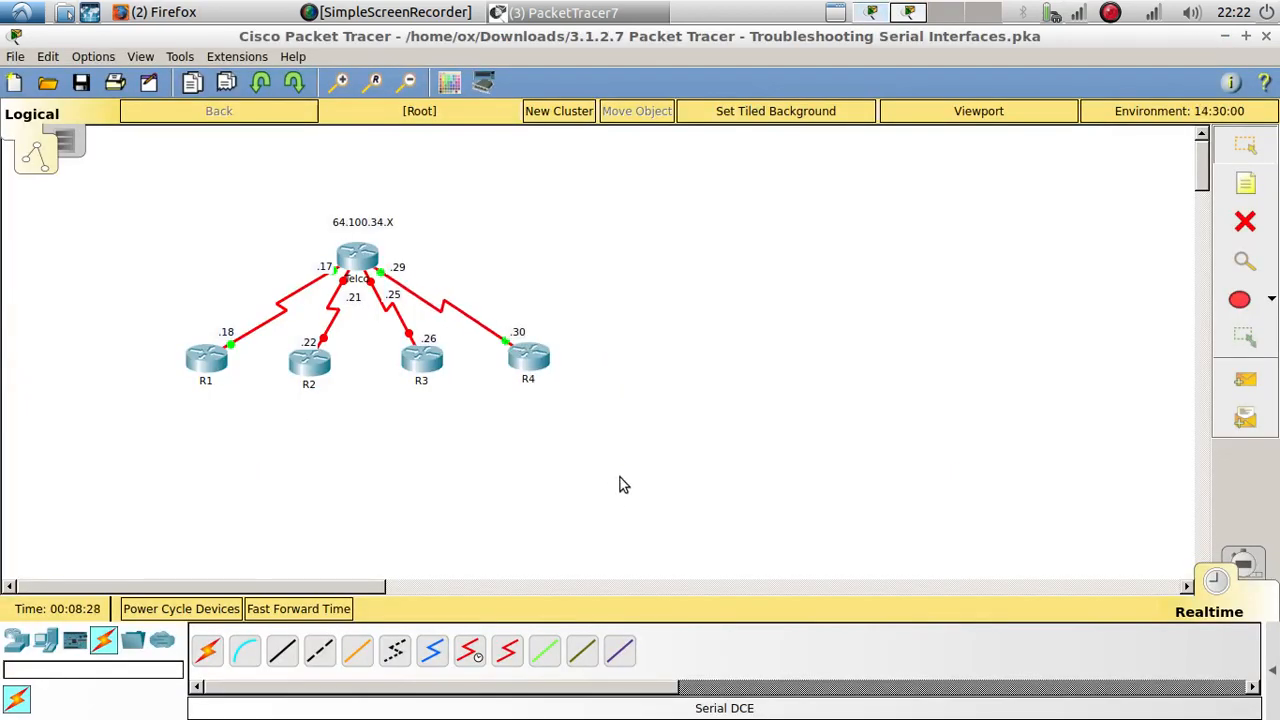
# Step: Read the instructions for shut-down ports in Part 1 and for clock rates and encapsulation in Part 2
pyautogui.click(910, 14)
pyautogui.scroll(-5, 478, 500)
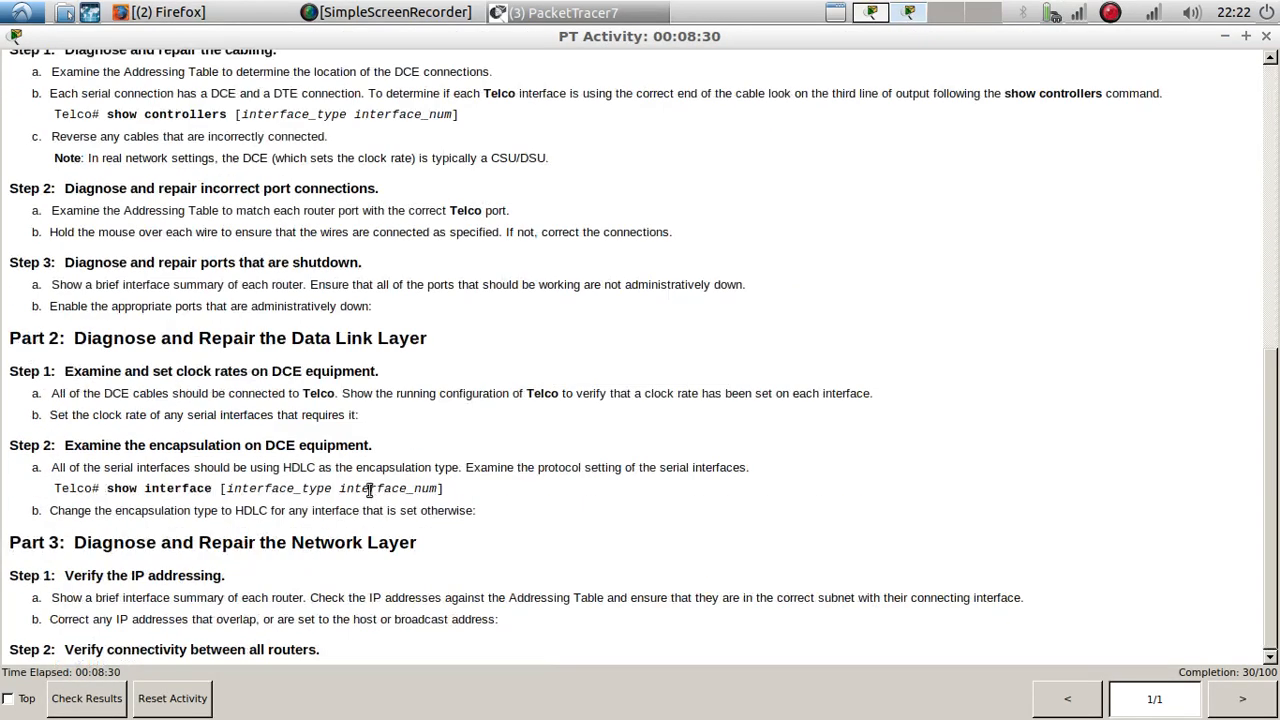
pyautogui.moveTo(71, 263); pyautogui.dragTo(442, 244)
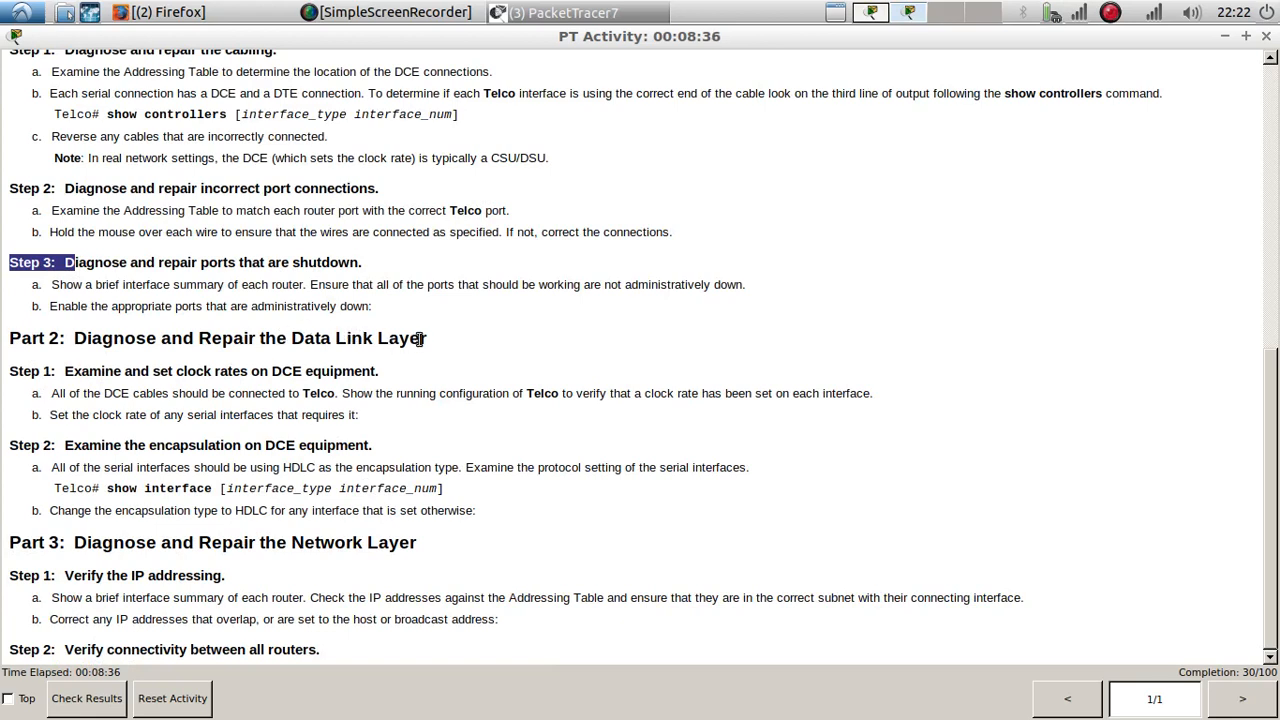
pyautogui.moveTo(440, 346); pyautogui.dragTo(293, 345)
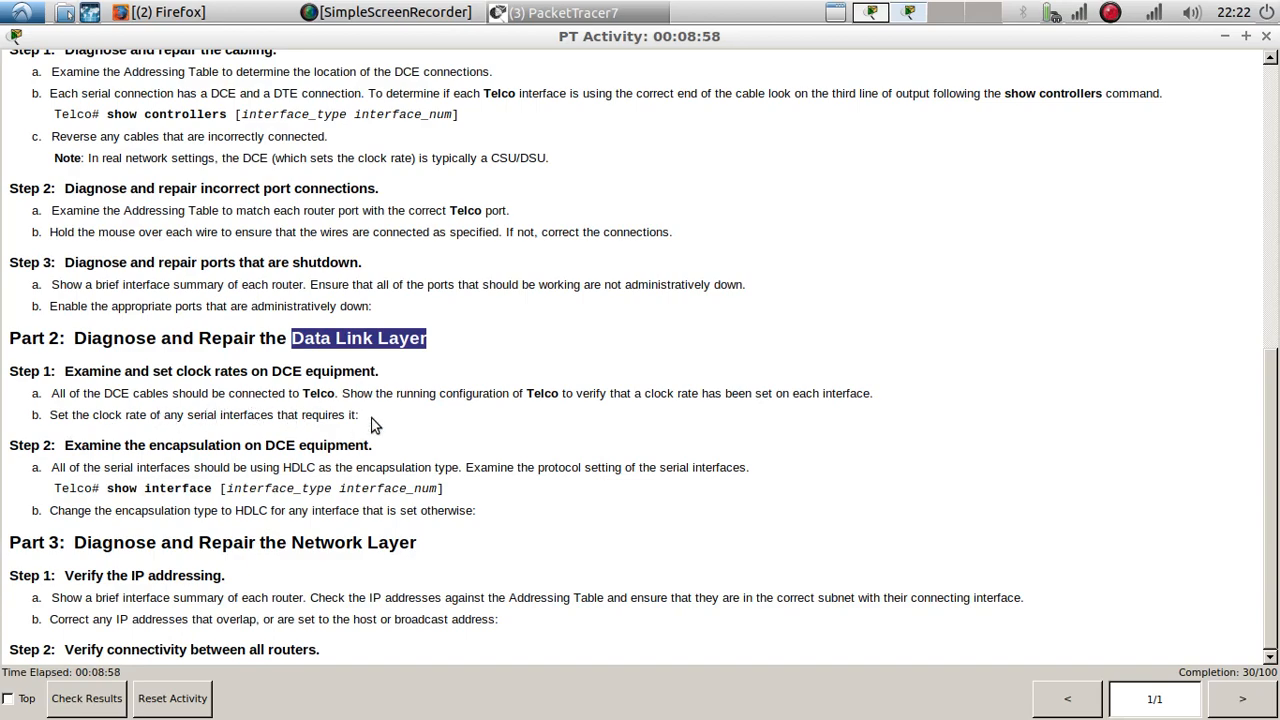
pyautogui.scroll(5, 370, 422)
pyautogui.scroll(-5, 549, 320)
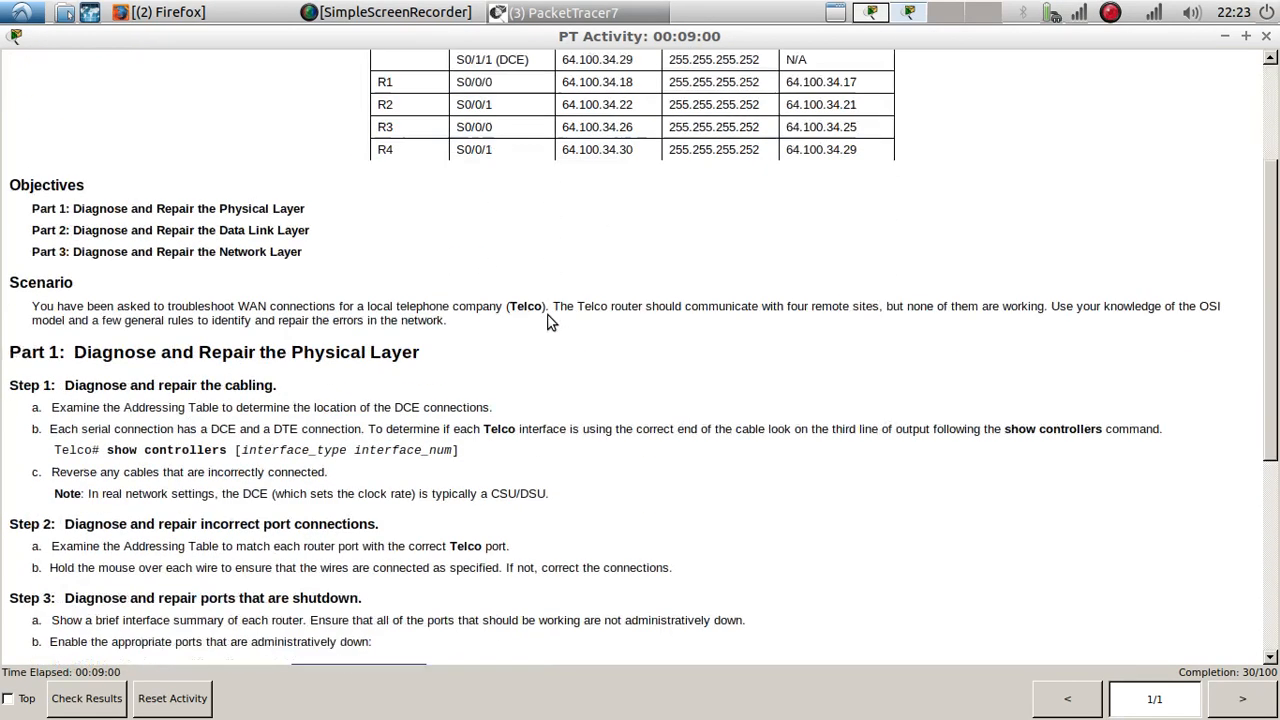
pyautogui.scroll(-1, 548, 322)
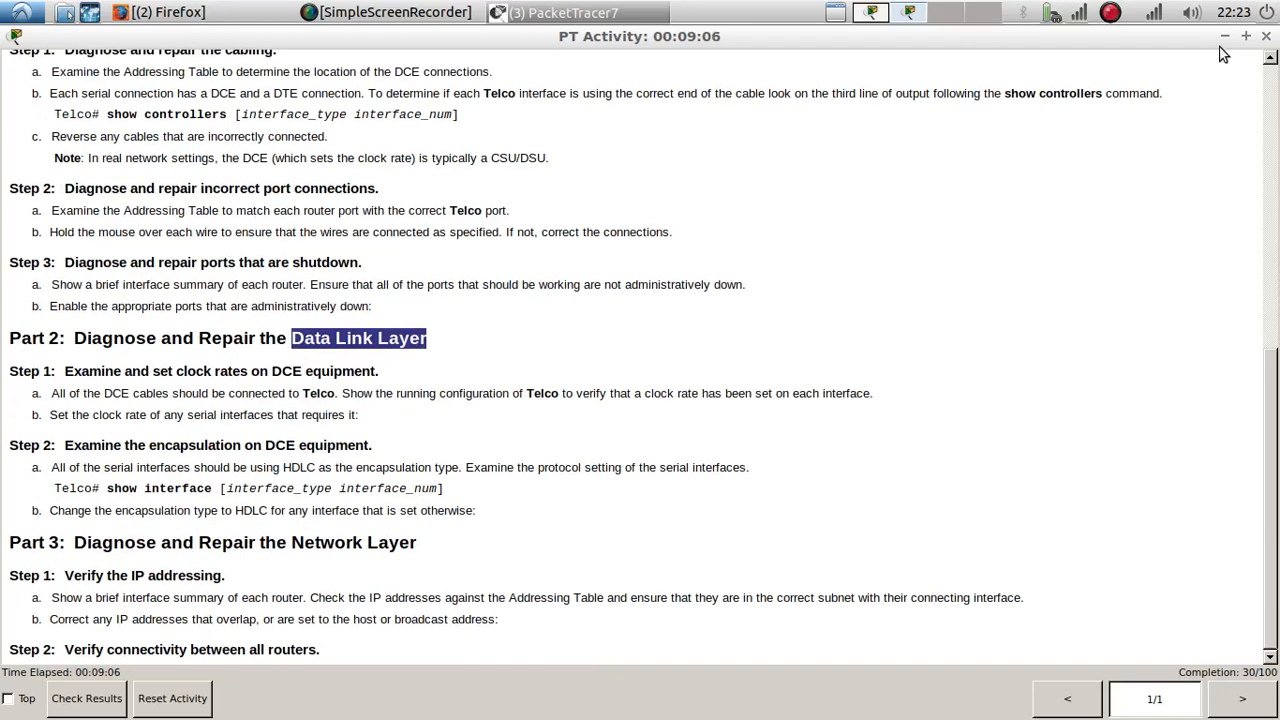
# Step: Page through the pending controller output on Telco and show its running configuration down to the serial interfaces
pyautogui.click(873, 14)
pyautogui.click(368, 258)
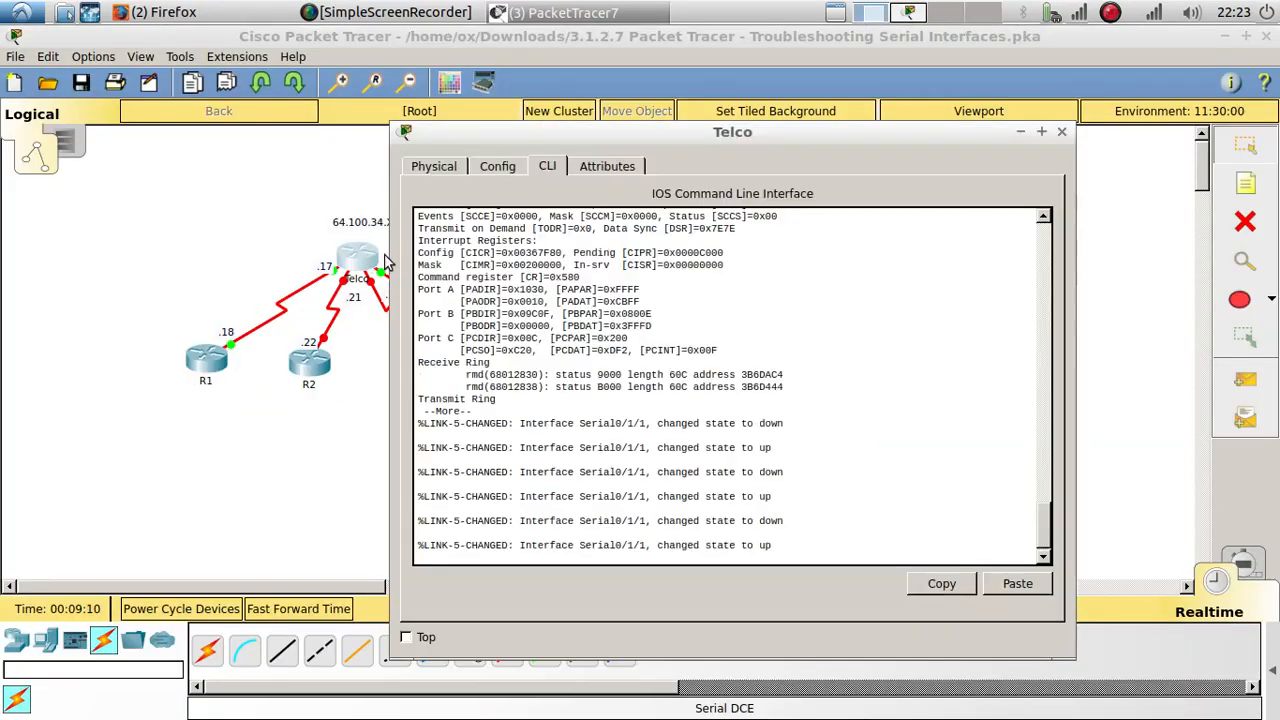
pyautogui.press('space')
pyautogui.press('space')
pyautogui.press('space')
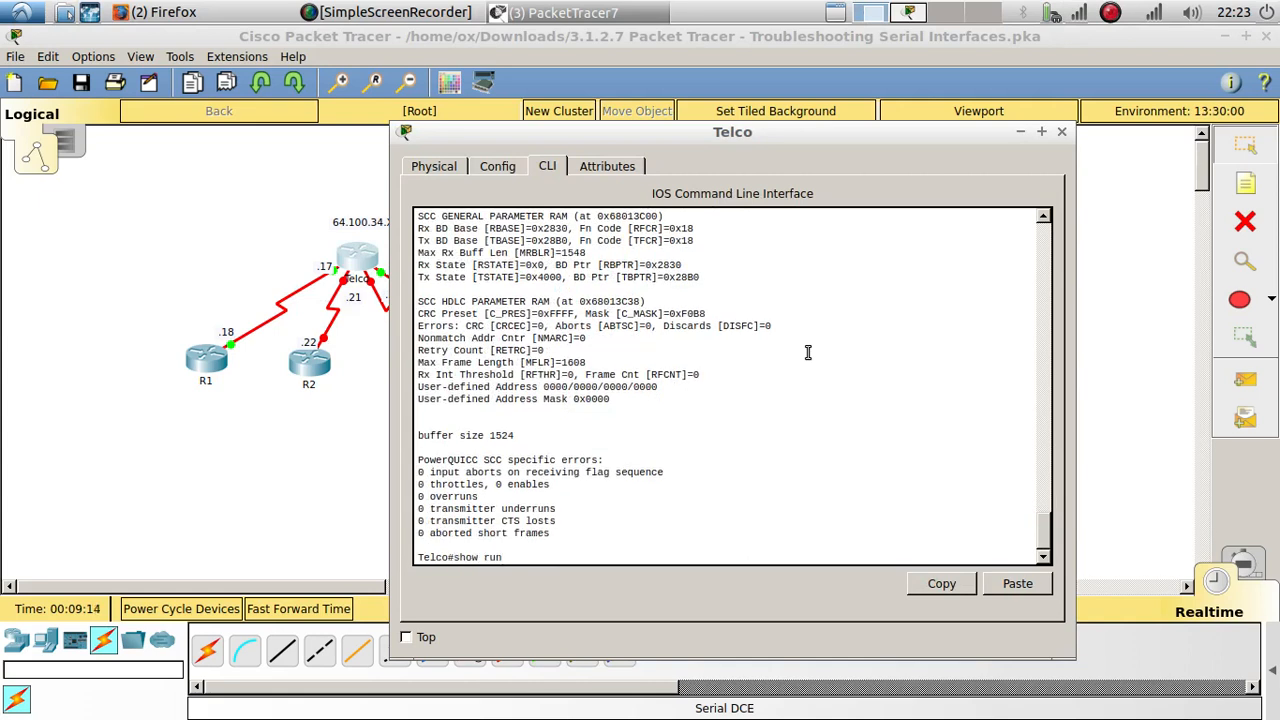
pyautogui.write('show run')
pyautogui.press('Return')
pyautogui.press('space')
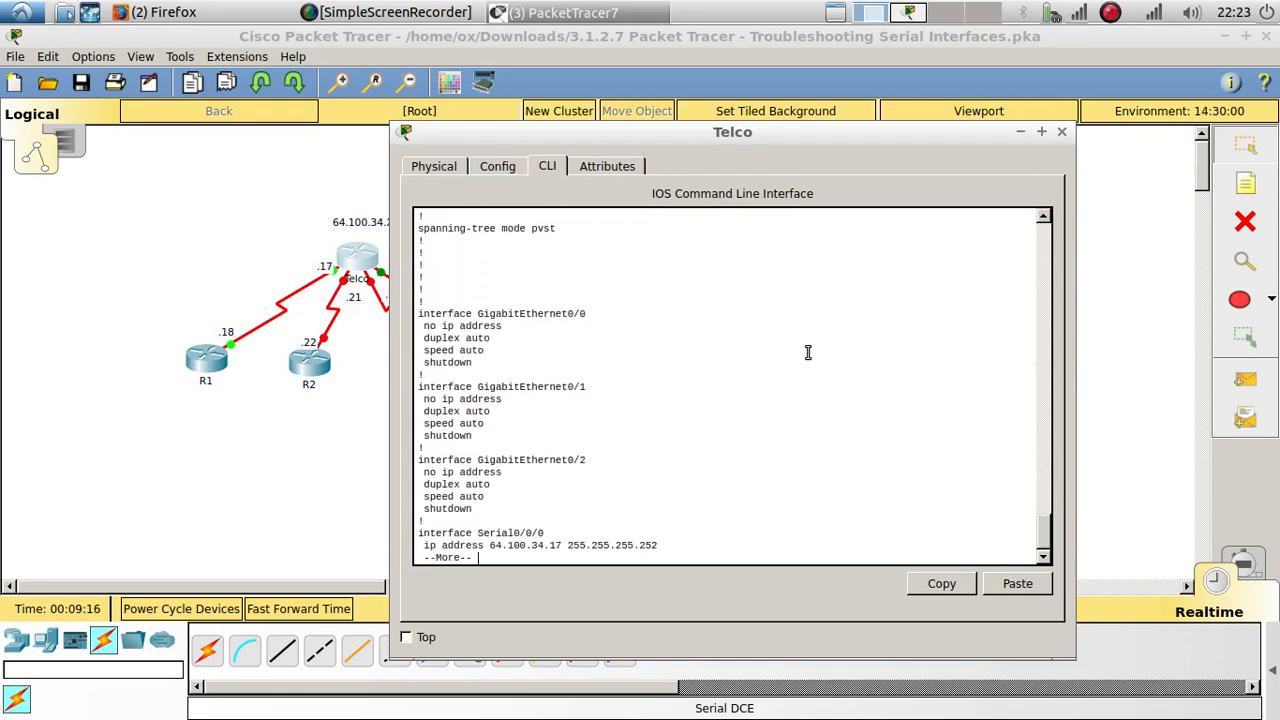
pyautogui.press('Return')
pyautogui.press('Return')
pyautogui.press('Return')
pyautogui.press('Return')
pyautogui.press('Return')
pyautogui.press('Return')
pyautogui.press('Return')
pyautogui.press('Return')
pyautogui.press('Return')
pyautogui.press('Return')
pyautogui.press('Return')
pyautogui.press('Return')
pyautogui.press('Return')
pyautogui.press('Return')
pyautogui.press('Return')
pyautogui.press('Return')
pyautogui.press('Return')
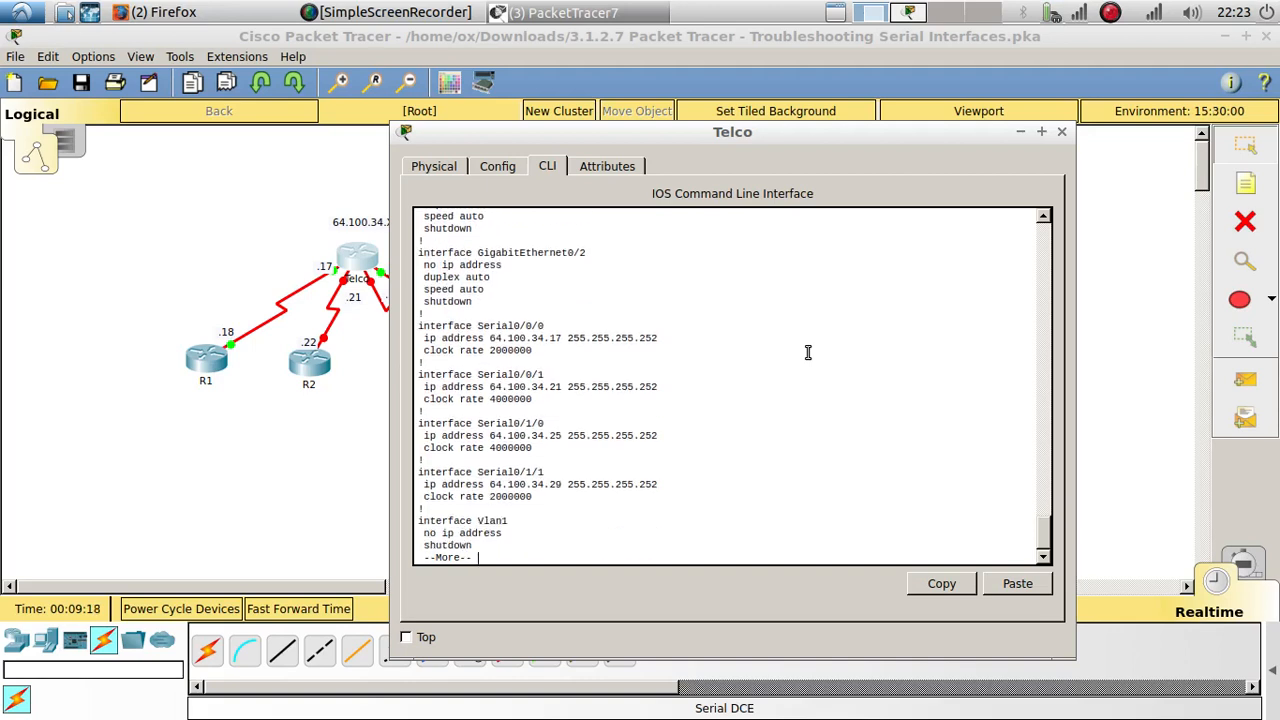
pyautogui.press('Return')
# Step: Examine the clock rate and IP address configured on each of Telco's serial interfaces in the running configuration
pyautogui.doubleClick(511, 338)
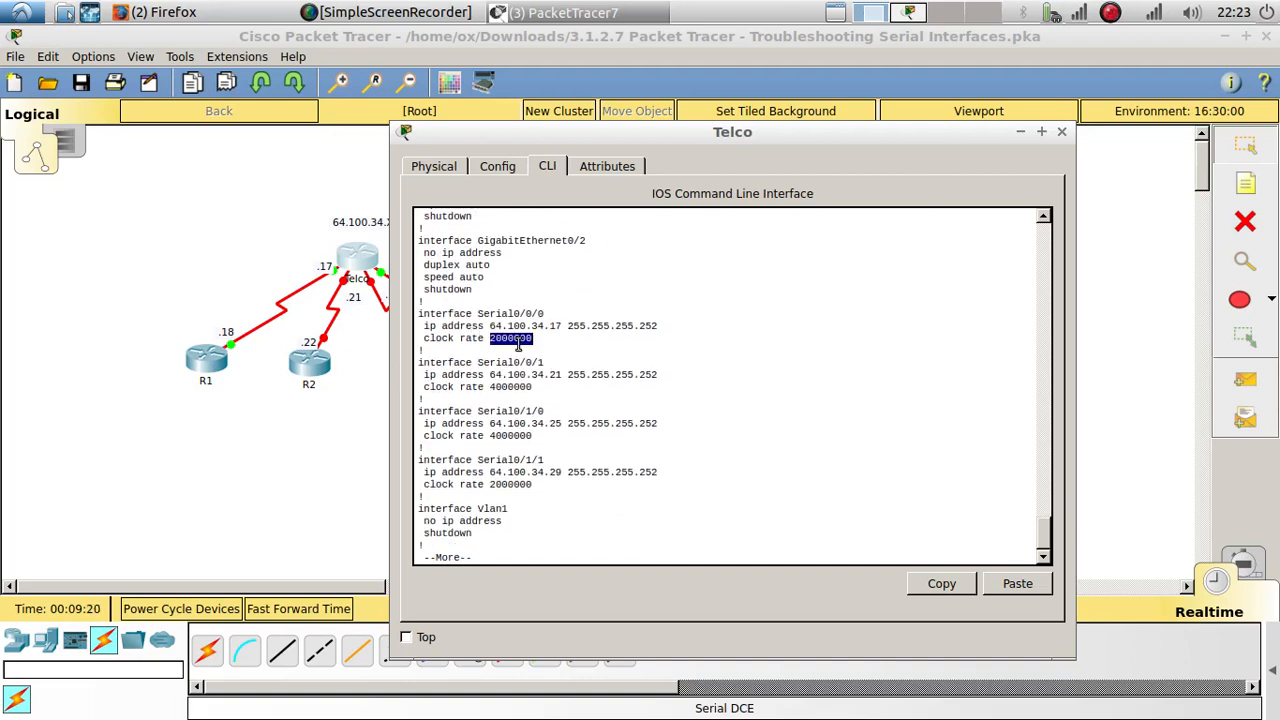
pyautogui.doubleClick(505, 387)
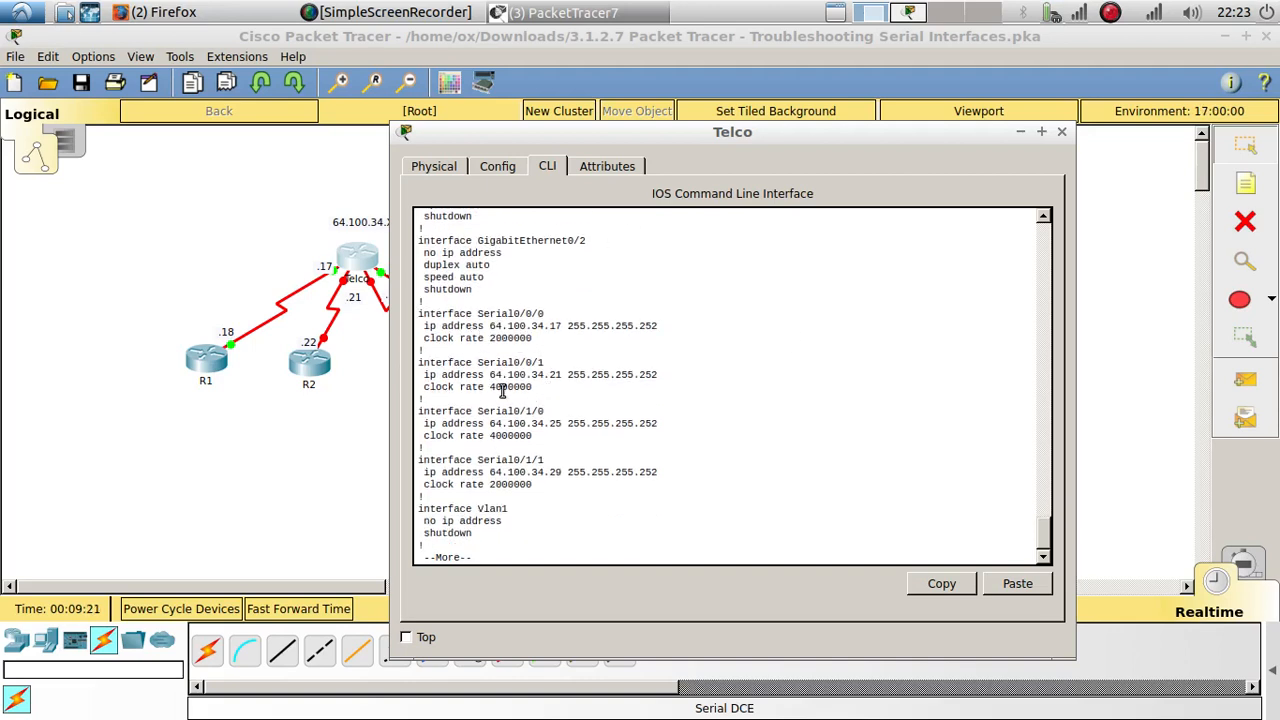
pyautogui.doubleClick(507, 436)
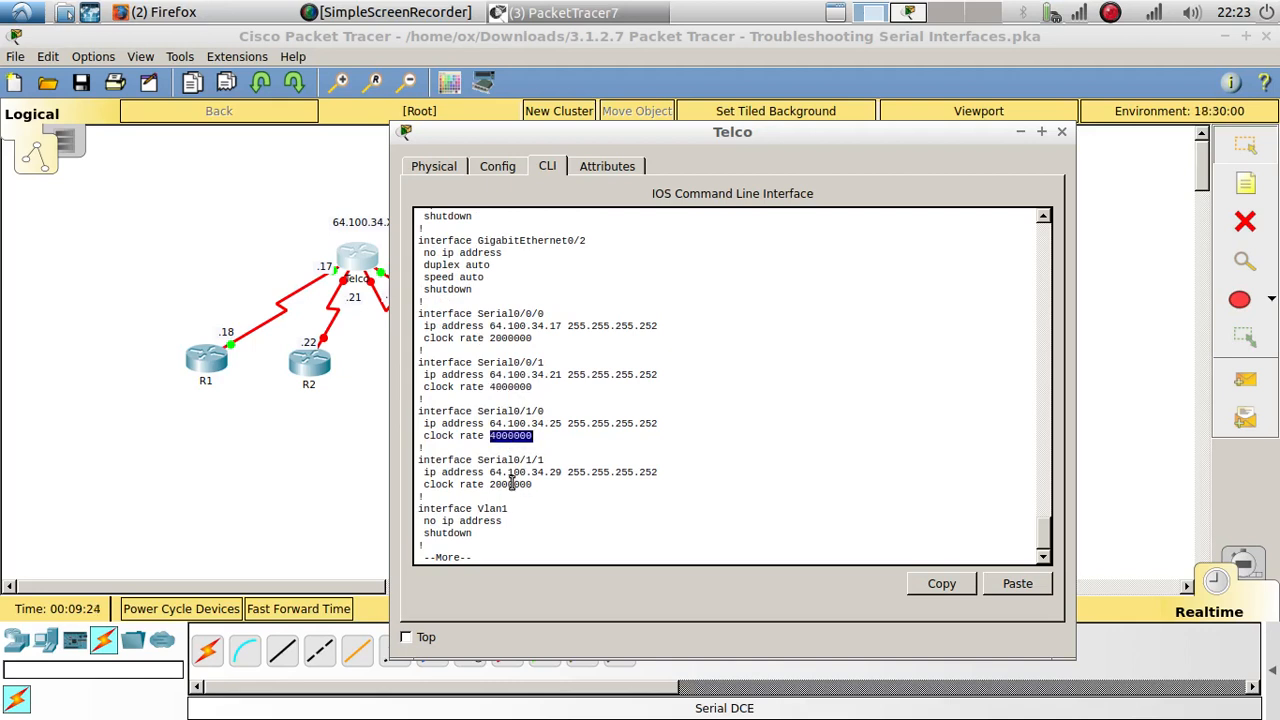
pyautogui.doubleClick(517, 472)
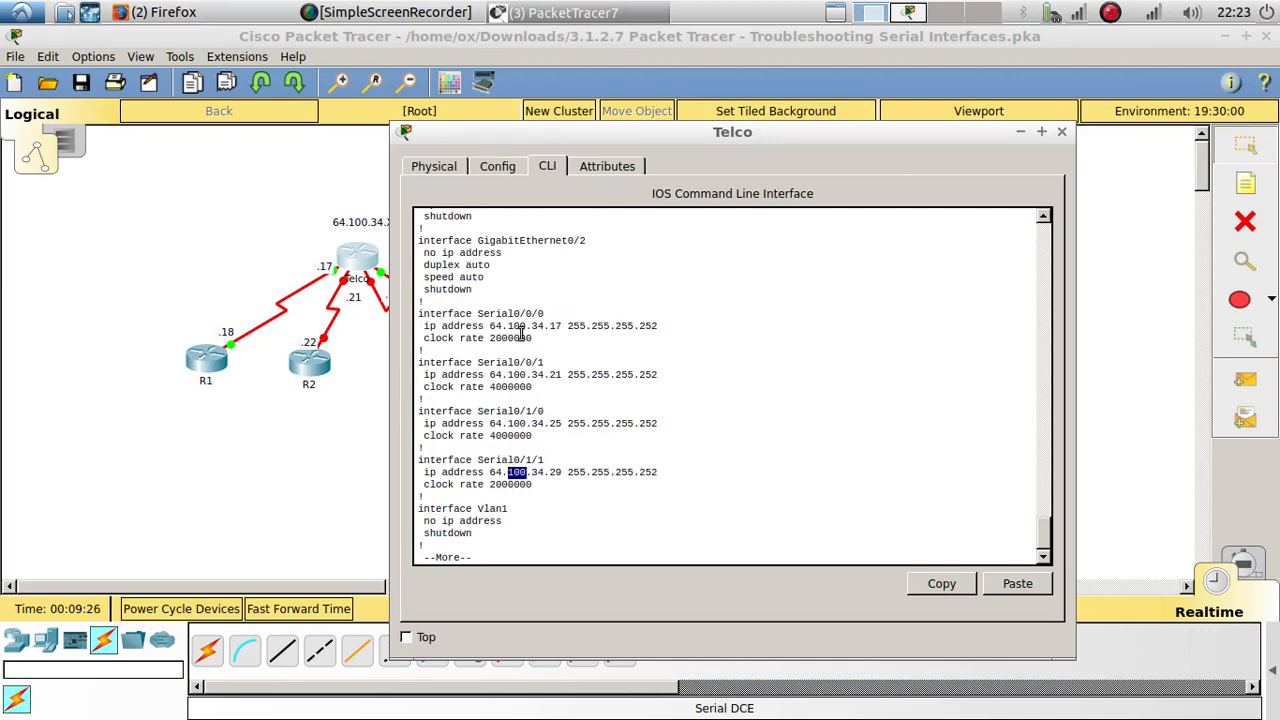
pyautogui.scroll(-1, 521, 334)
pyautogui.press('Return')
pyautogui.press('Return')
pyautogui.press('Return')
pyautogui.press('Return')
pyautogui.press('Return')
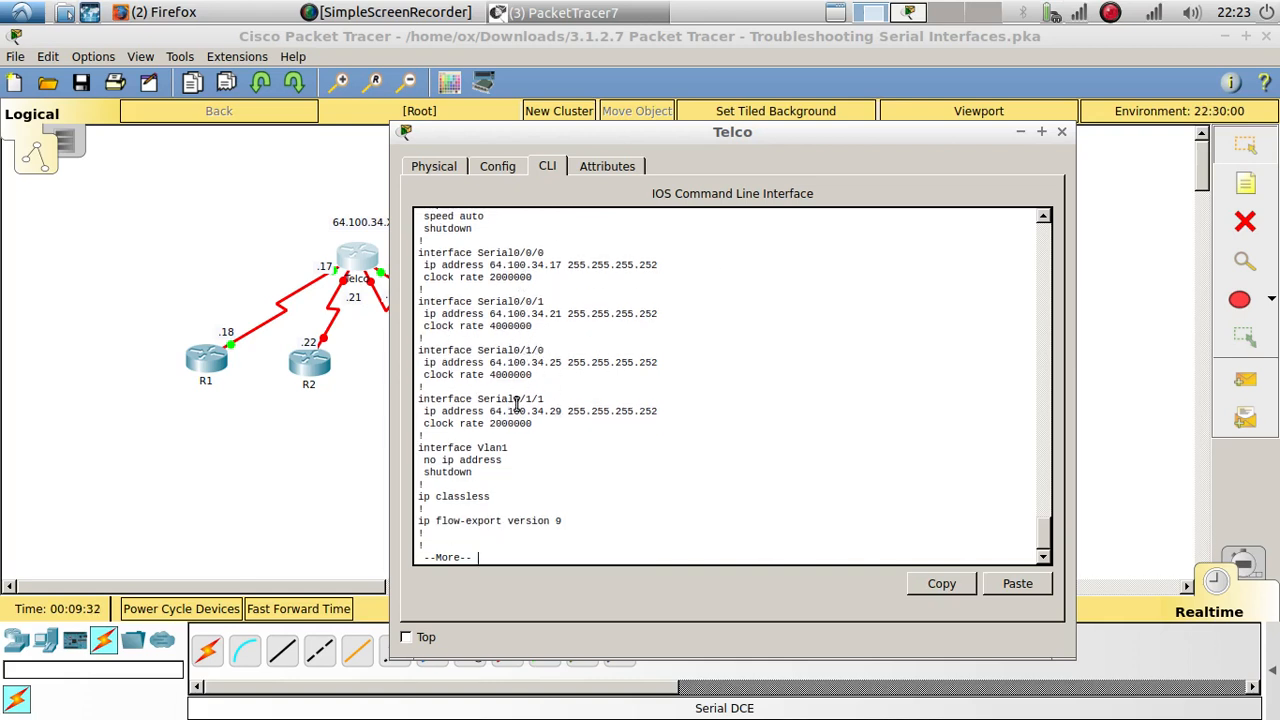
# Step: Compare Telco's serial interface settings with the Addressing Table and the Part 2 clock rate instructions
pyautogui.click(908, 12)
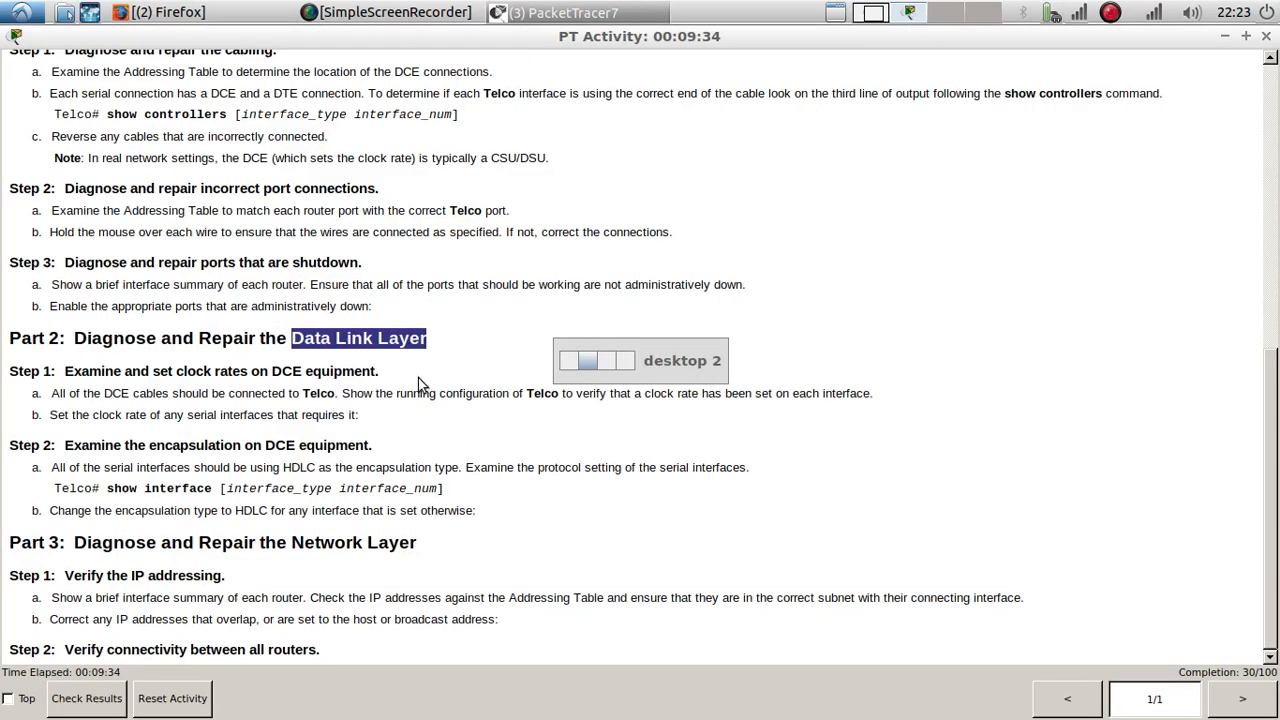
pyautogui.scroll(10, 349, 420)
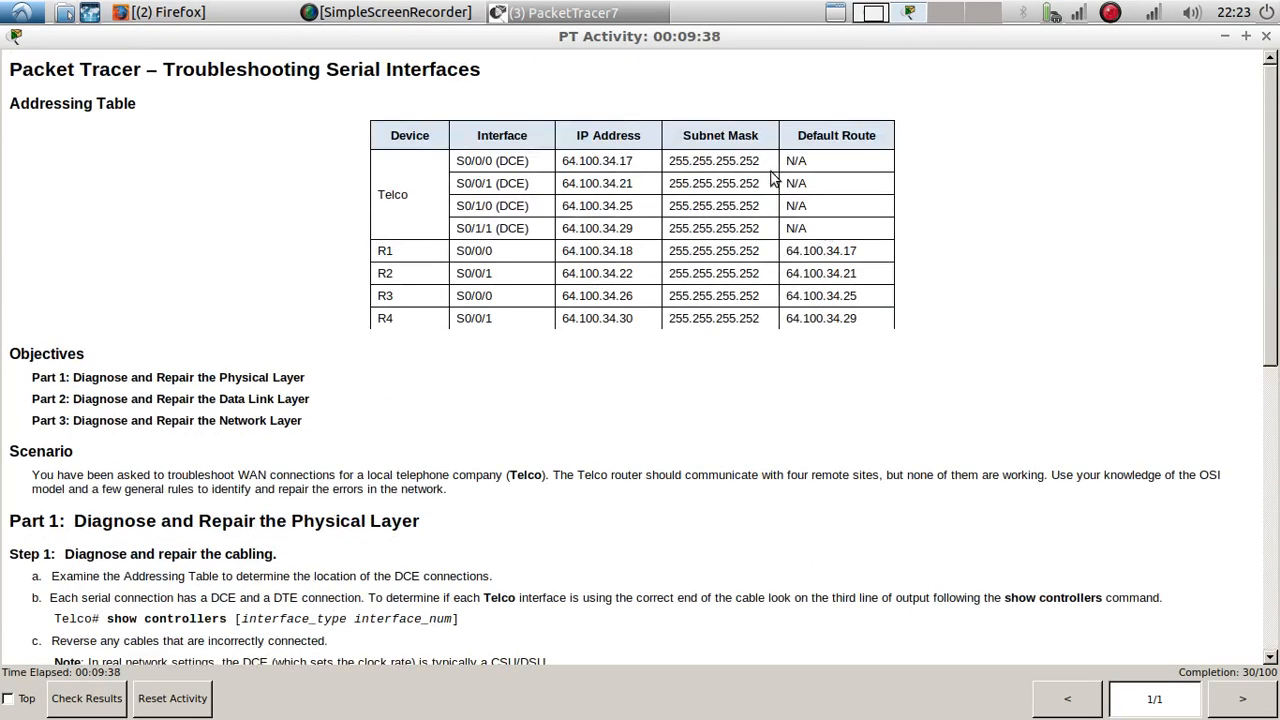
pyautogui.scroll(-9, 228, 365)
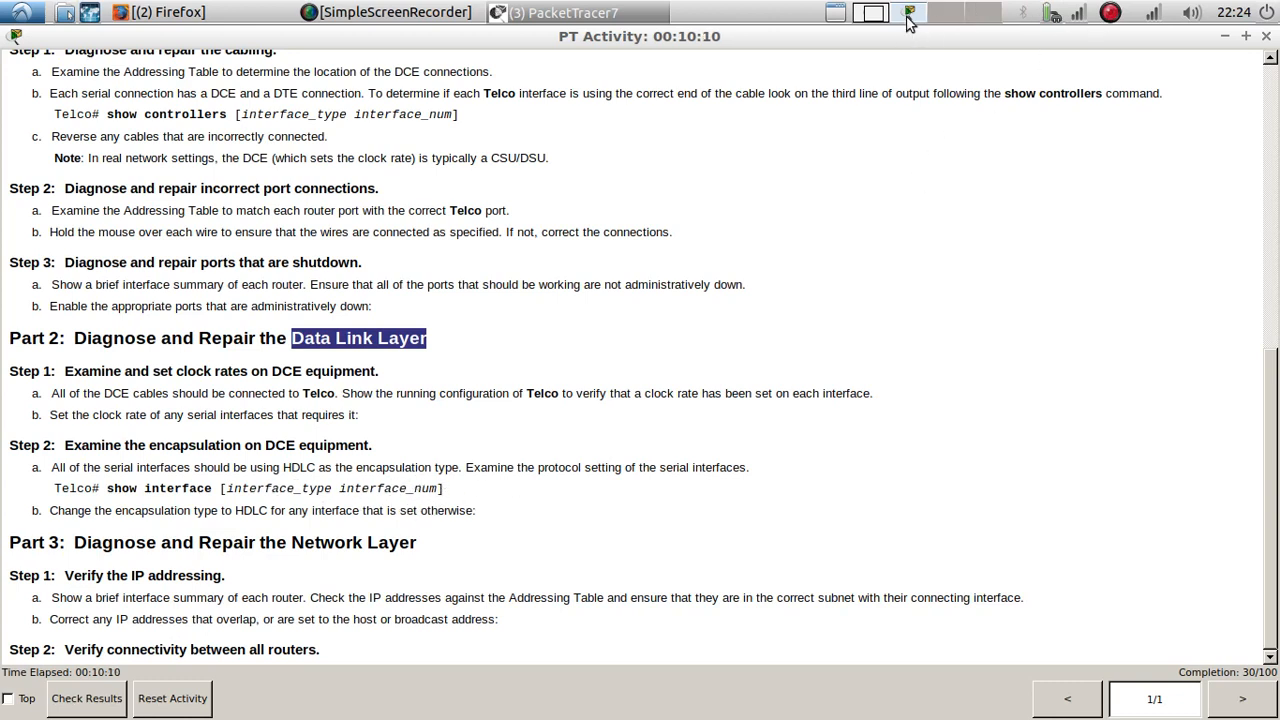
pyautogui.click(876, 26)
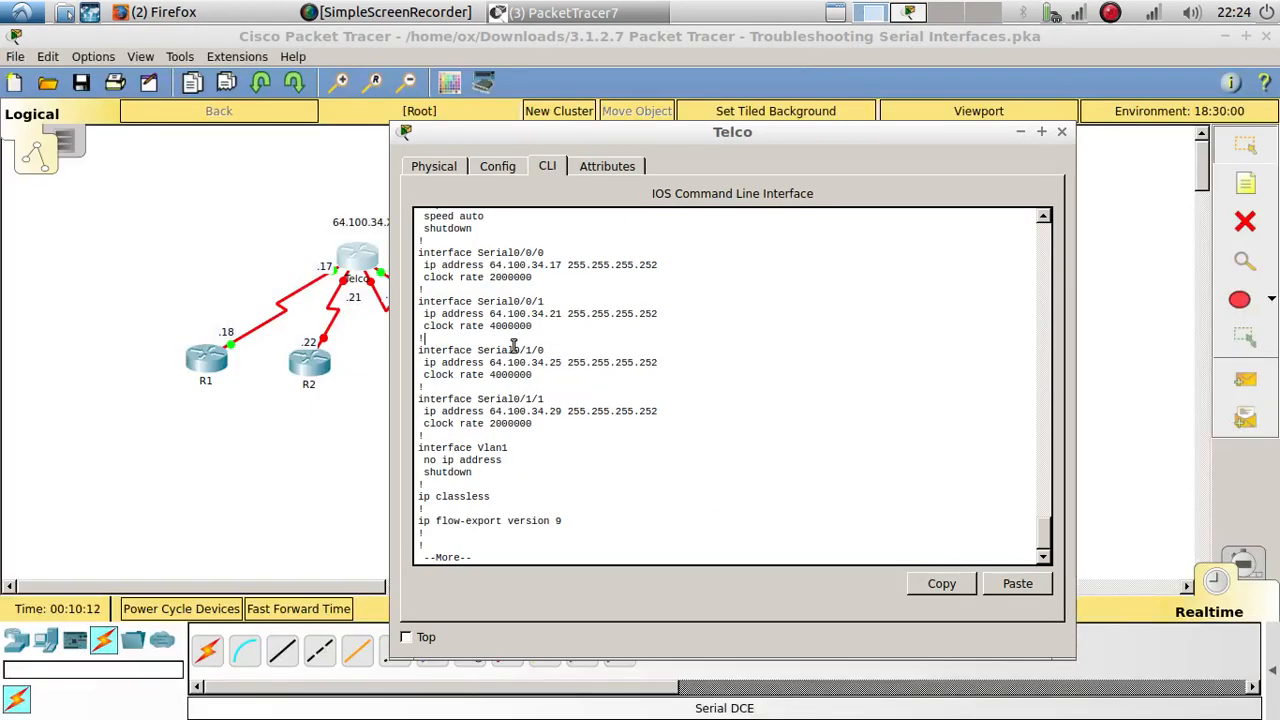
pyautogui.moveTo(548, 425); pyautogui.dragTo(416, 248)
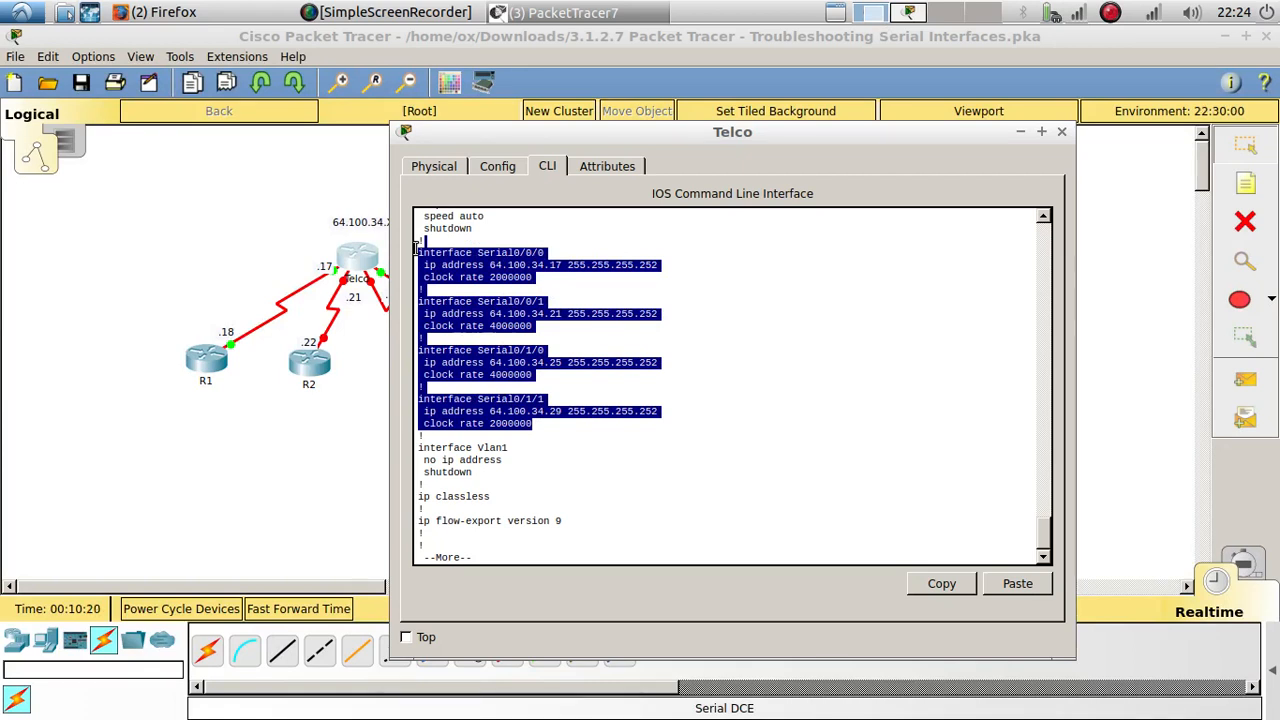
pyautogui.click(370, 430)
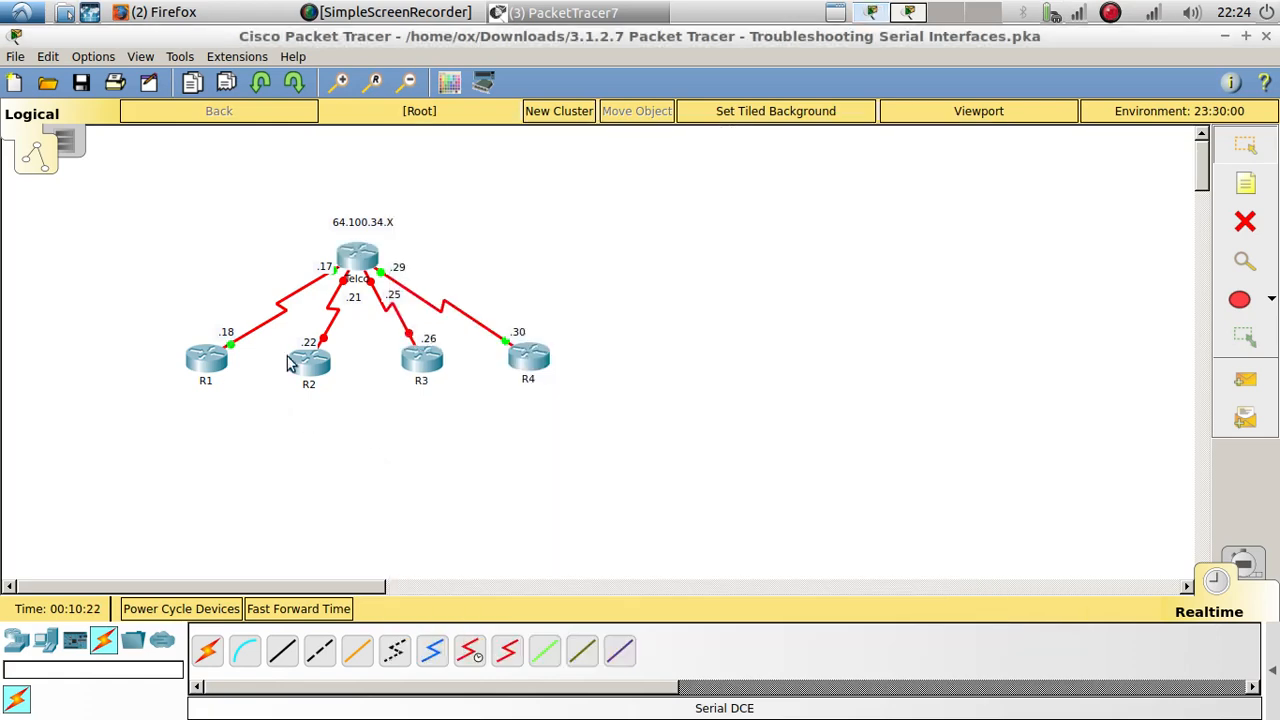
# Step: Open R1's command line and enter privileged EXEC mode
pyautogui.click(212, 360)
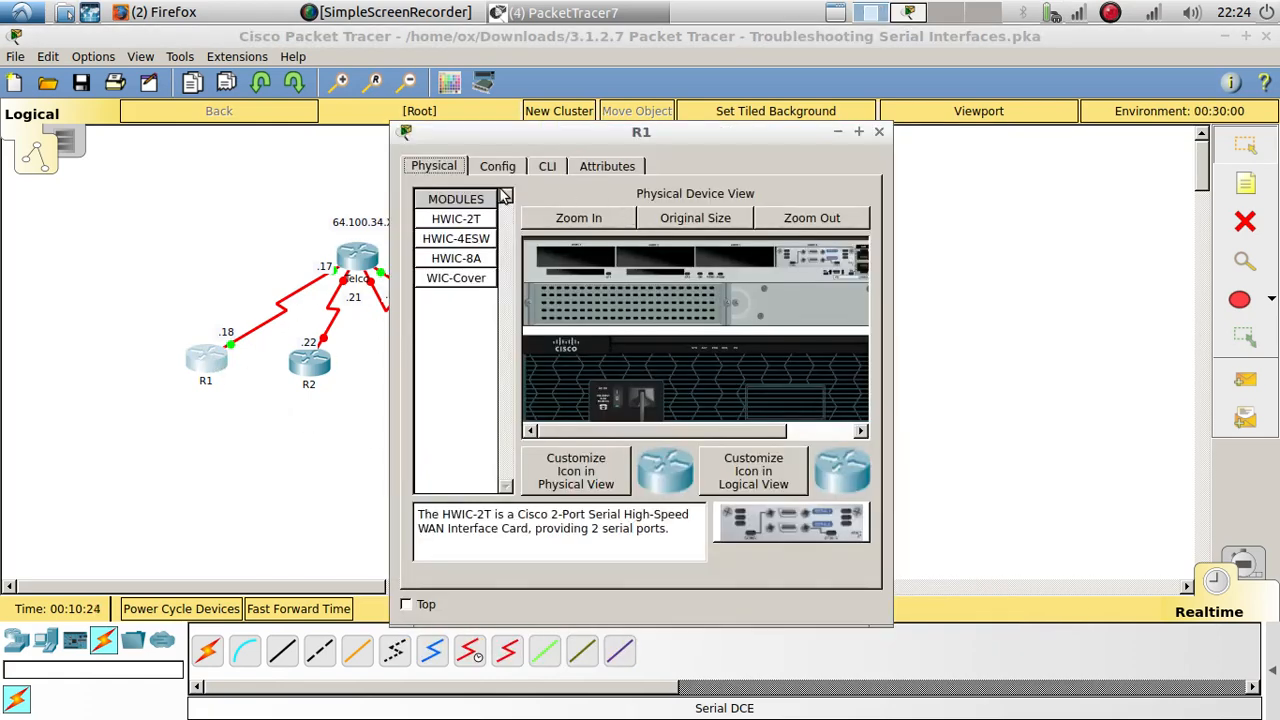
pyautogui.click(536, 168)
pyautogui.moveTo(600, 131); pyautogui.dragTo(955, 87)
pyautogui.press('Return')
pyautogui.press('Return')
pyautogui.press('Return')
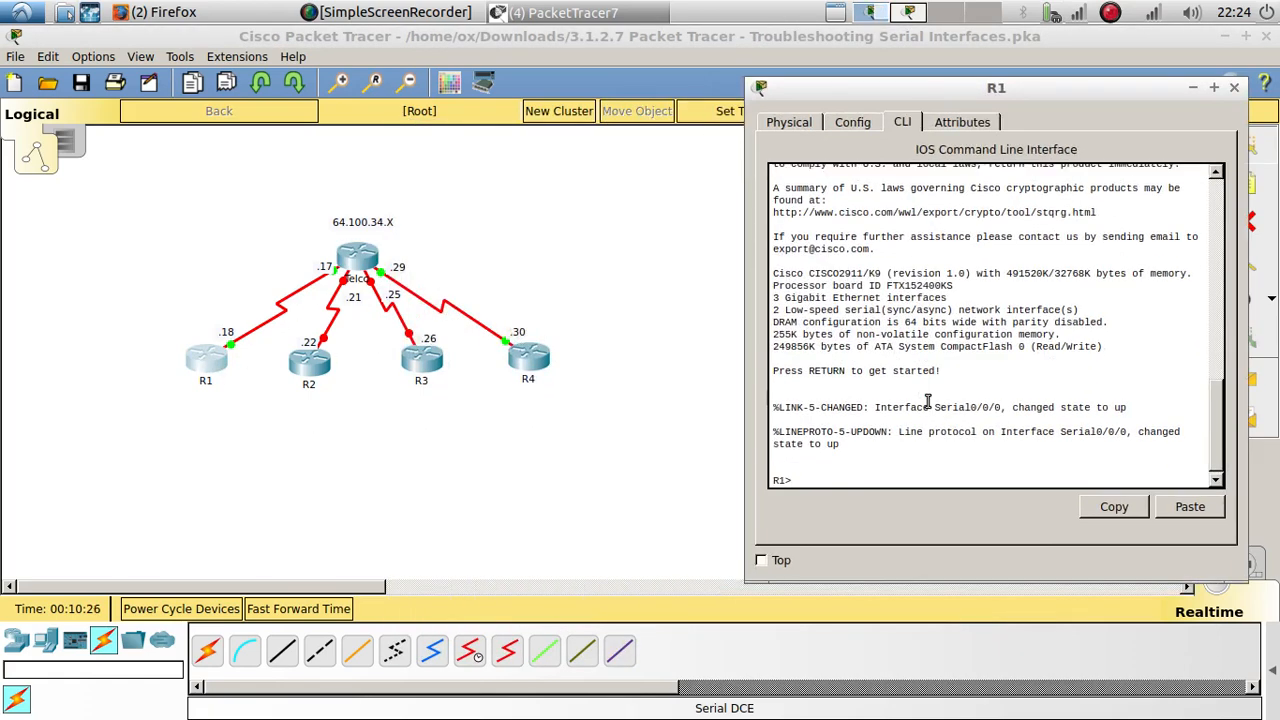
pyautogui.write('en')
pyautogui.press('Return')
pyautogui.press('Return')
pyautogui.press('Return')
pyautogui.press('Return')
# Step: Show R1's running configuration and compare its serial interface address with the Addressing Table
pyautogui.write('show')
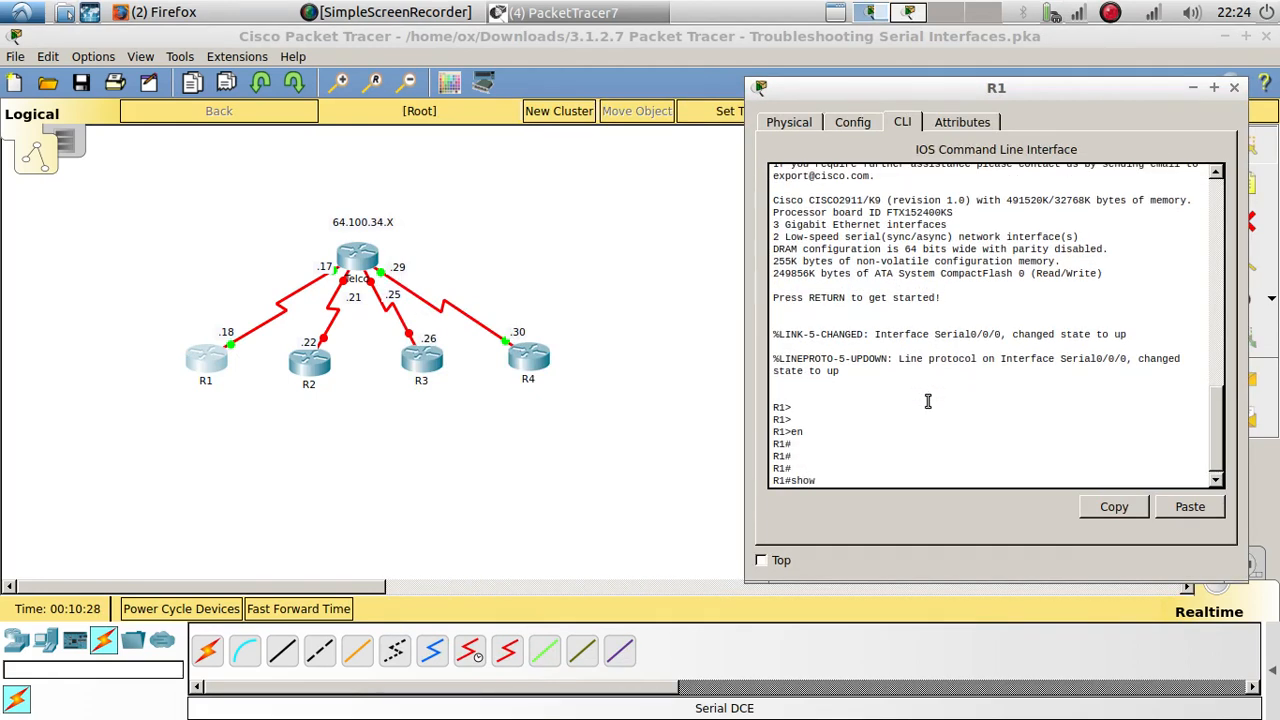
pyautogui.write(' run')
pyautogui.press('Return')
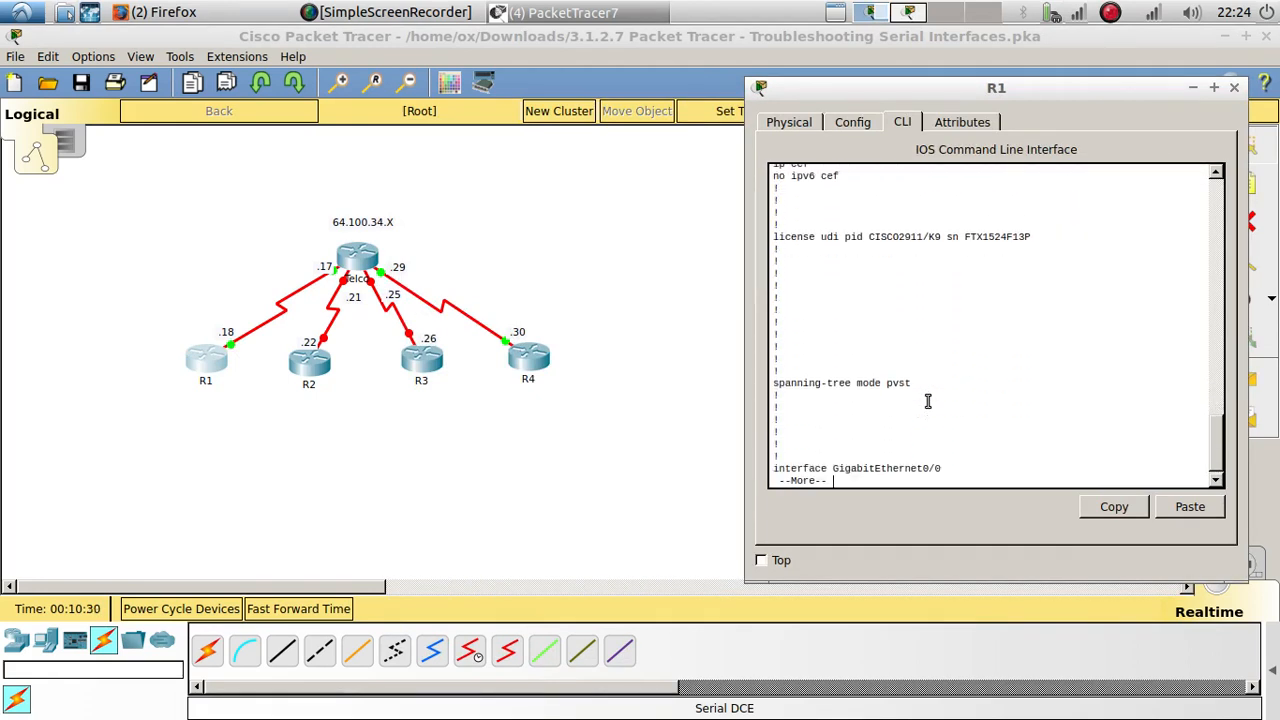
pyautogui.press('Return')
pyautogui.press('Return')
pyautogui.press('Return')
pyautogui.press('Return')
pyautogui.press('Return')
pyautogui.press('Return')
pyautogui.press('Return')
pyautogui.press('Return')
pyautogui.press('Return')
pyautogui.press('Return')
pyautogui.press('Return')
pyautogui.press('Return')
pyautogui.press('Return')
pyautogui.press('Return')
pyautogui.press('Return')
pyautogui.press('Return')
pyautogui.press('Return')
pyautogui.press('Return')
pyautogui.press('Return')
pyautogui.press('Return')
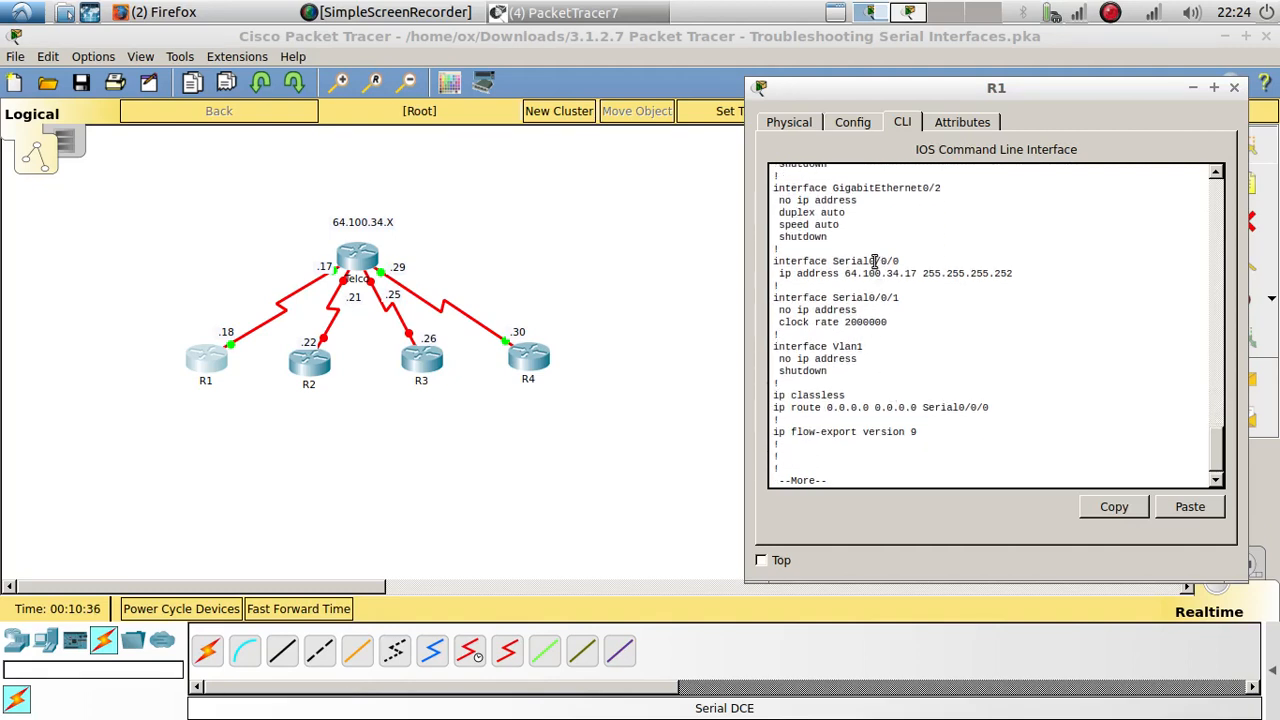
pyautogui.click(912, 13)
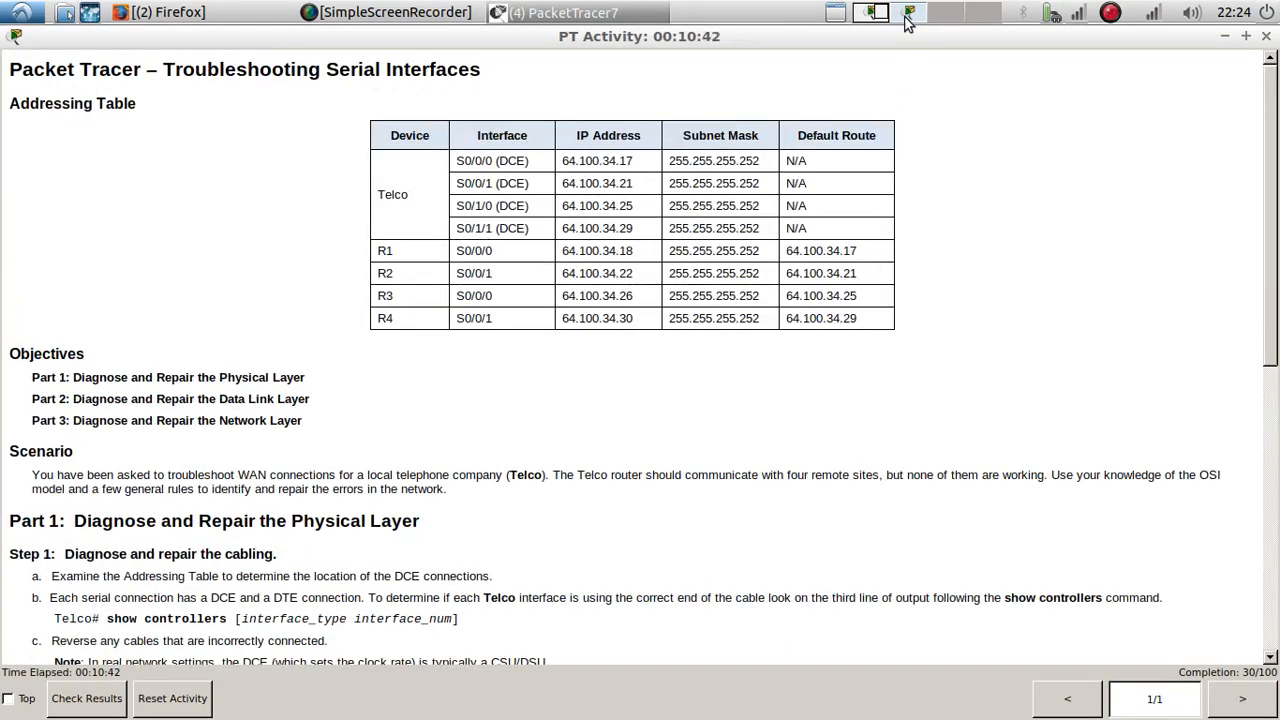
pyautogui.click(872, 13)
# Step: Open R2's command line and enter privileged EXEC mode
pyautogui.click(316, 366)
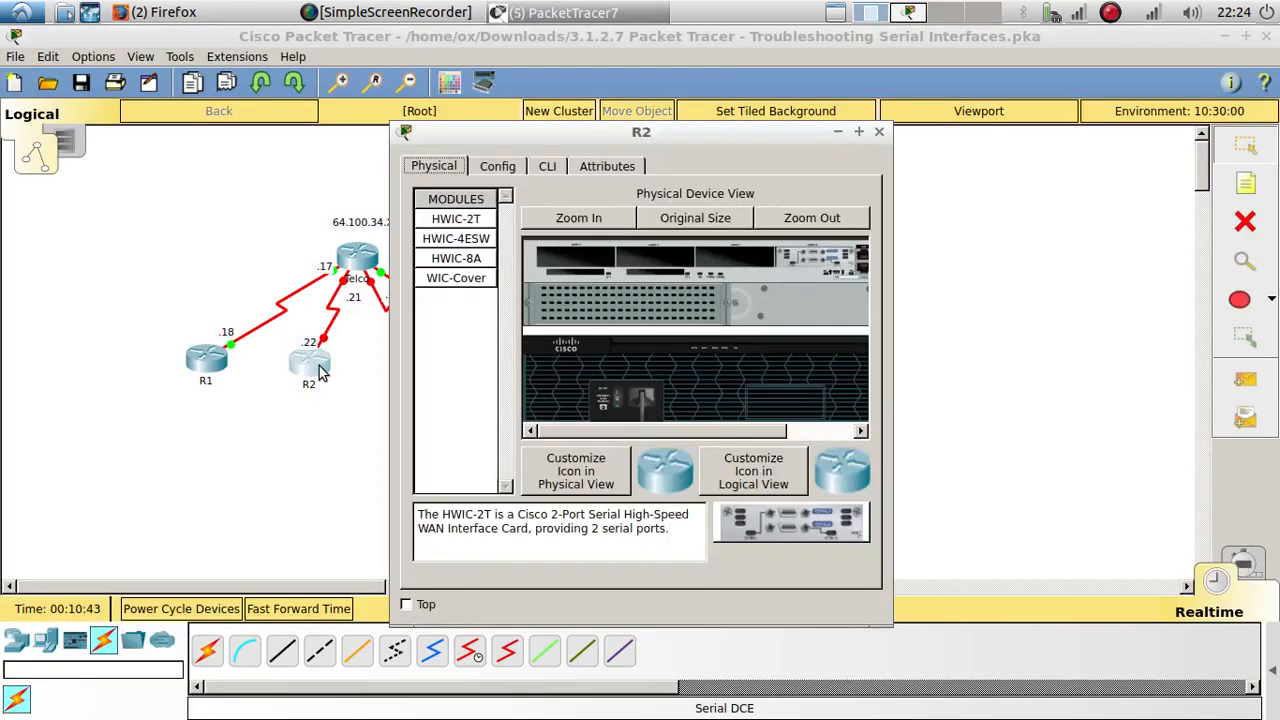
pyautogui.click(547, 166)
pyautogui.moveTo(580, 130); pyautogui.dragTo(850, 101)
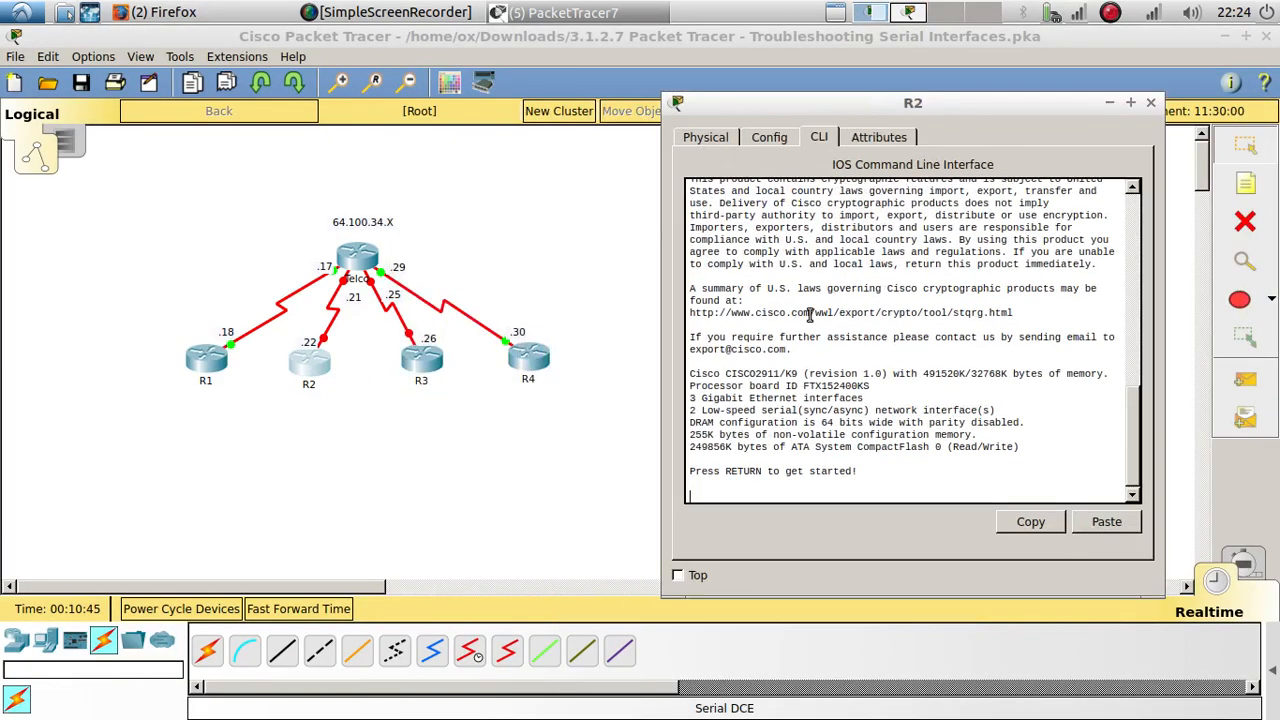
pyautogui.press('Return')
pyautogui.press('Return')
pyautogui.write('en')
pyautogui.press('Return')
# Step: Show R2's running configuration as far as its serial interface settings
pyautogui.write('s')
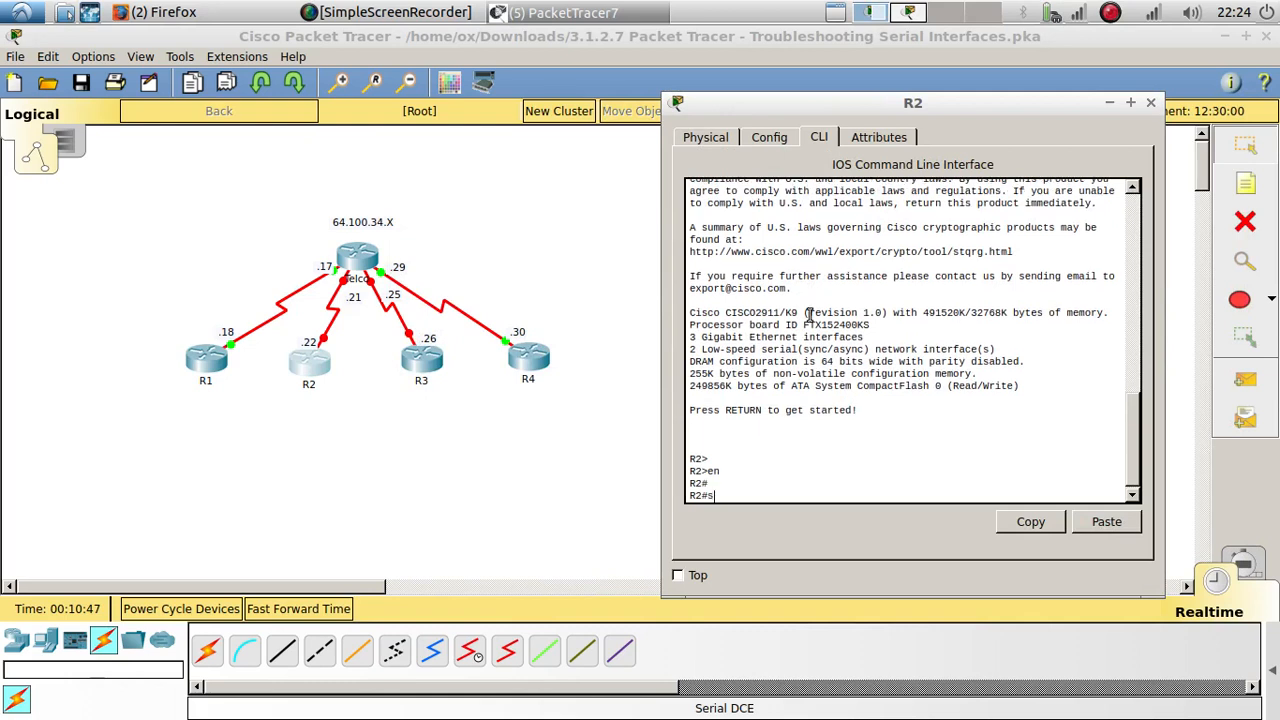
pyautogui.write('how run')
pyautogui.press('Return')
pyautogui.press('space')
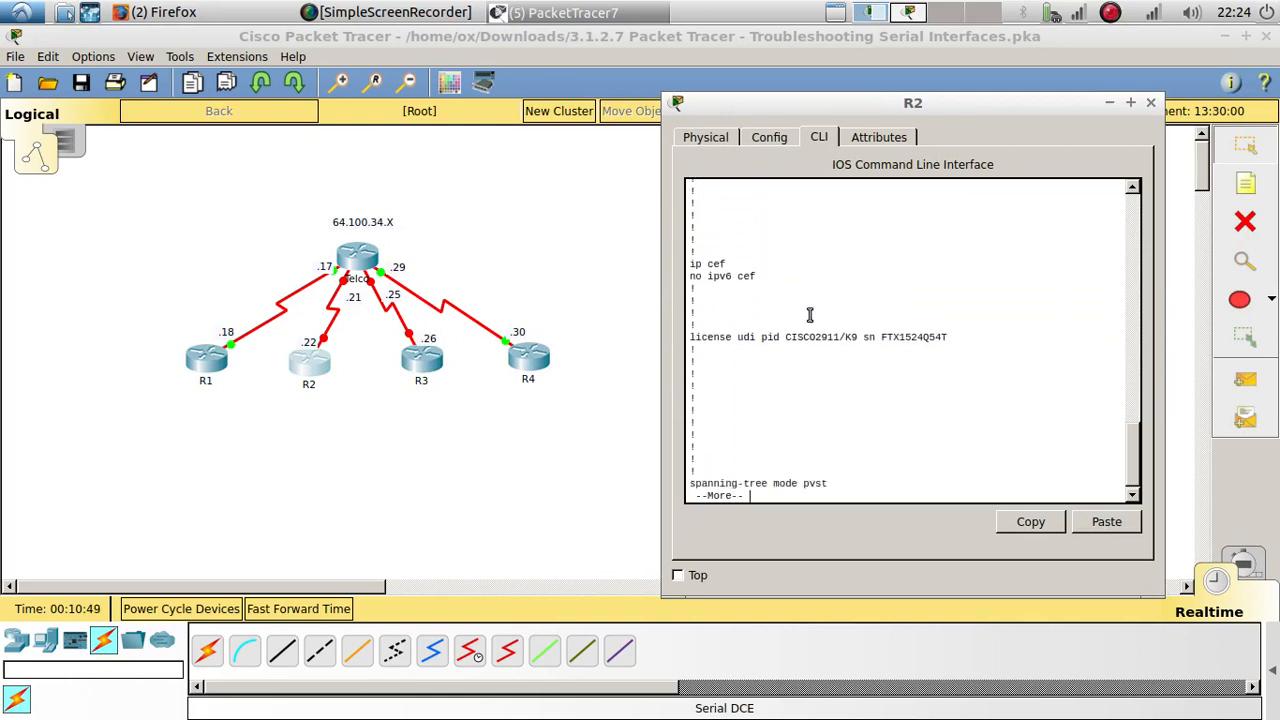
pyautogui.press('space')
pyautogui.press('space')
pyautogui.press('space')
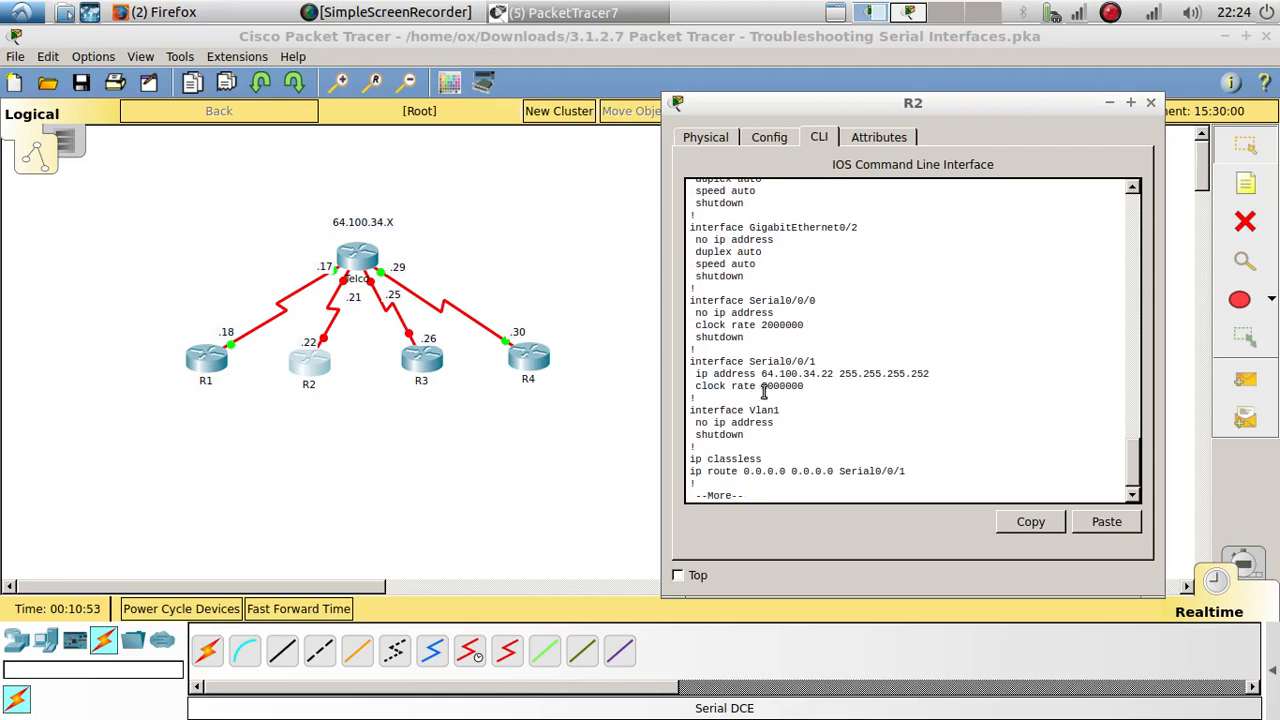
# Step: Enter interface configuration mode for Serial0/0/1 on R2, reusing the interface line from the running configuration
pyautogui.moveTo(805, 387); pyautogui.dragTo(707, 390)
pyautogui.moveTo(805, 387); pyautogui.dragTo(818, 358)
pyautogui.hotkey('ctrl', 'c')
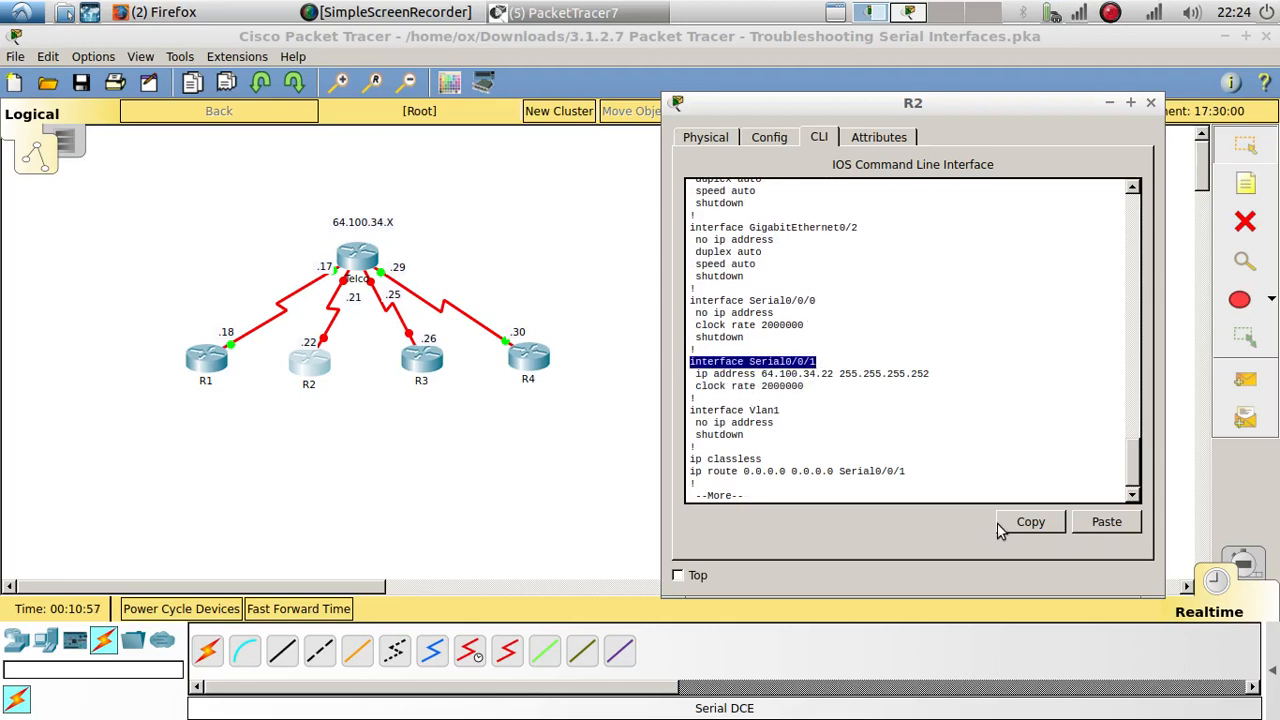
pyautogui.click(909, 494)
pyautogui.press('space')
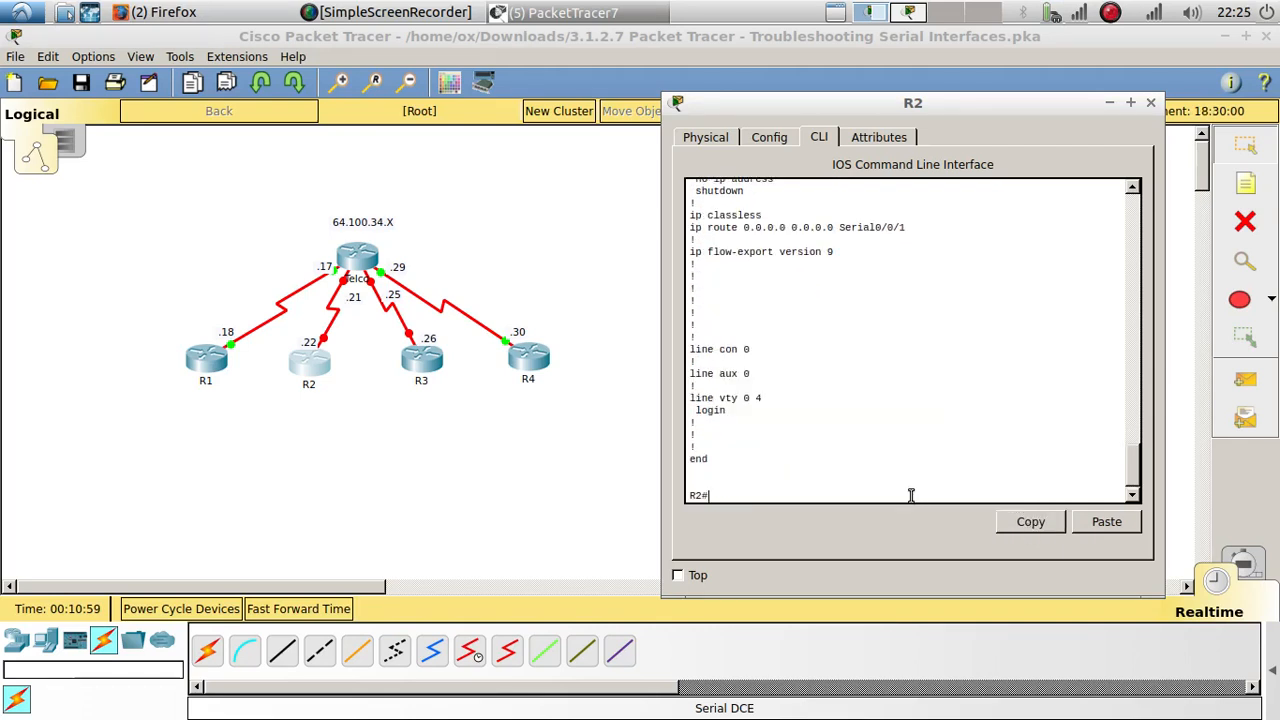
pyautogui.write('config t')
pyautogui.press('Return')
pyautogui.press('Return')
pyautogui.press('Return')
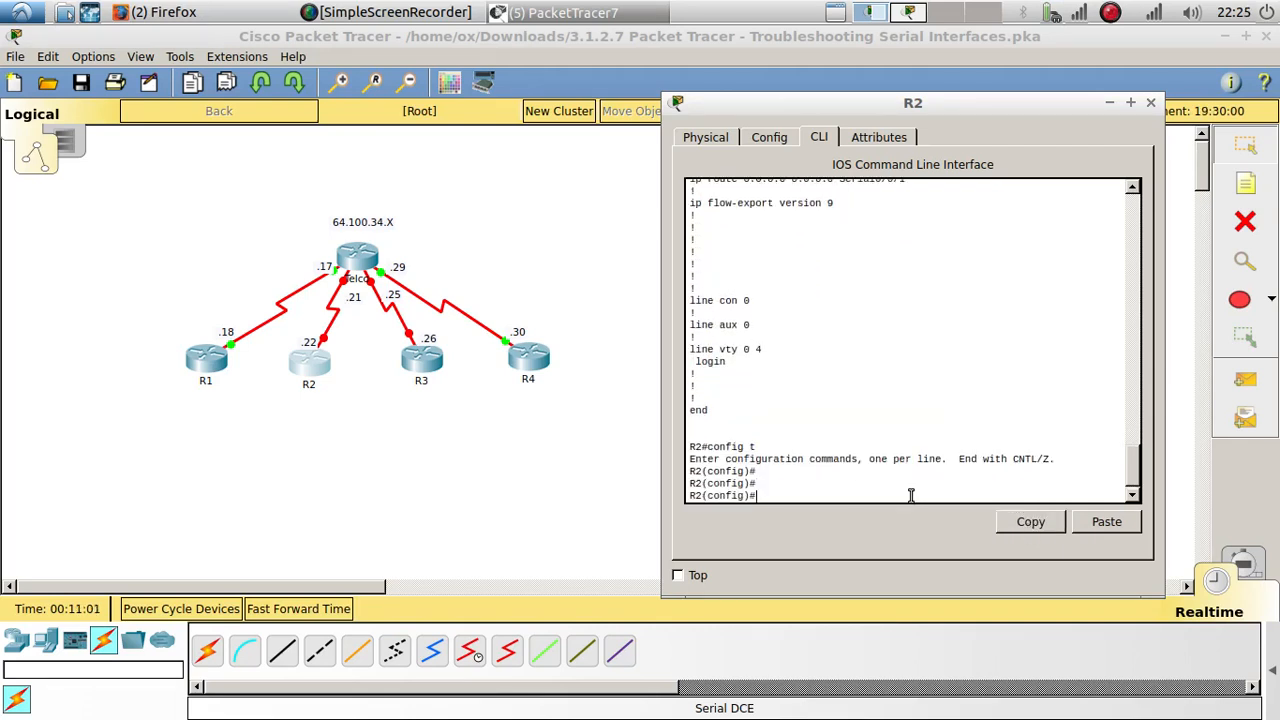
pyautogui.click(1106, 528)
pyautogui.press('Return')
pyautogui.press('Return')
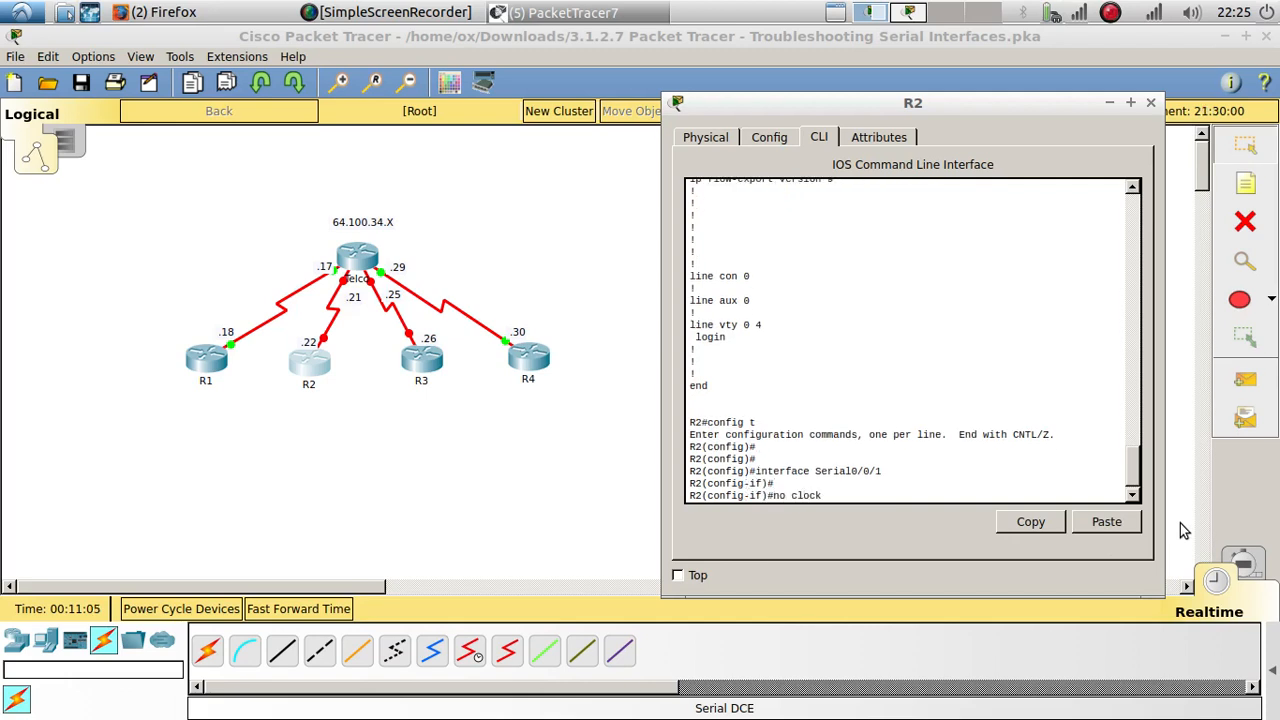
# Step: Remove the clock rate from R2's Serial0/0/1 interface
pyautogui.write('no clock rate')
pyautogui.press('Return')
pyautogui.press('Return')
pyautogui.press('Return')
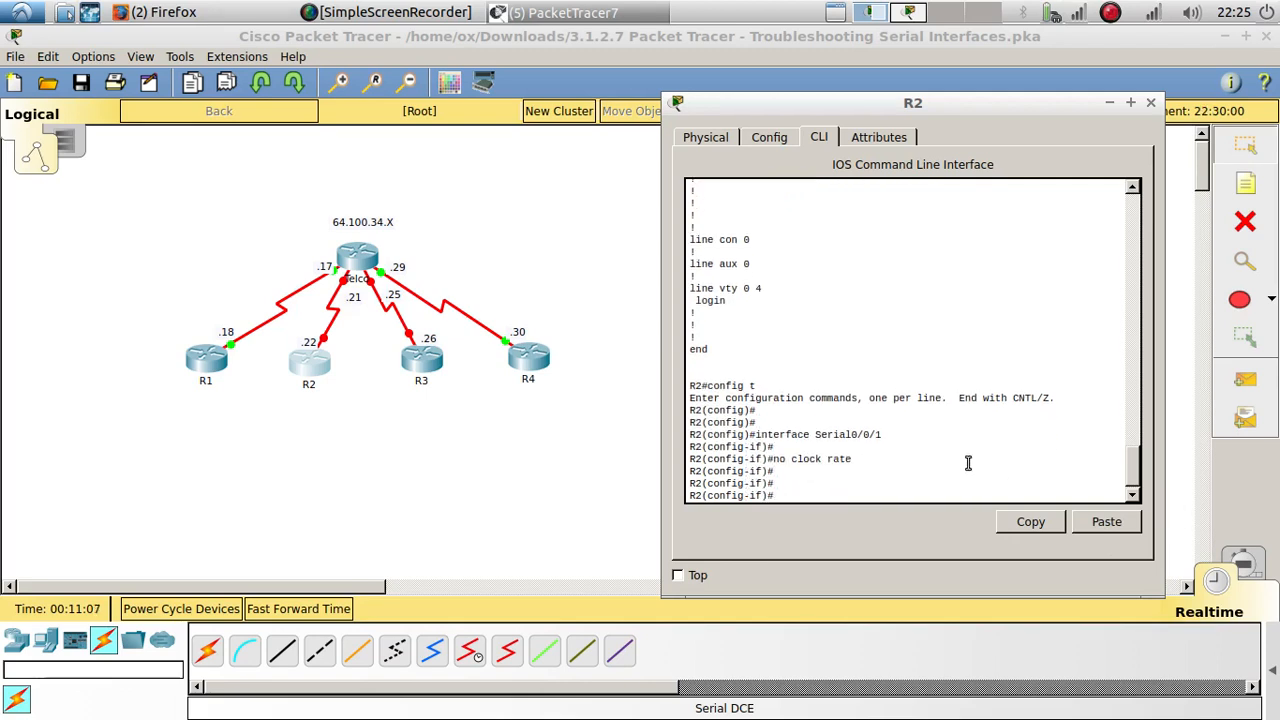
# Step: Review the Serial0/0/1 address and clock rate lines in R2's displayed running configuration
pyautogui.scroll(5, 857, 397)
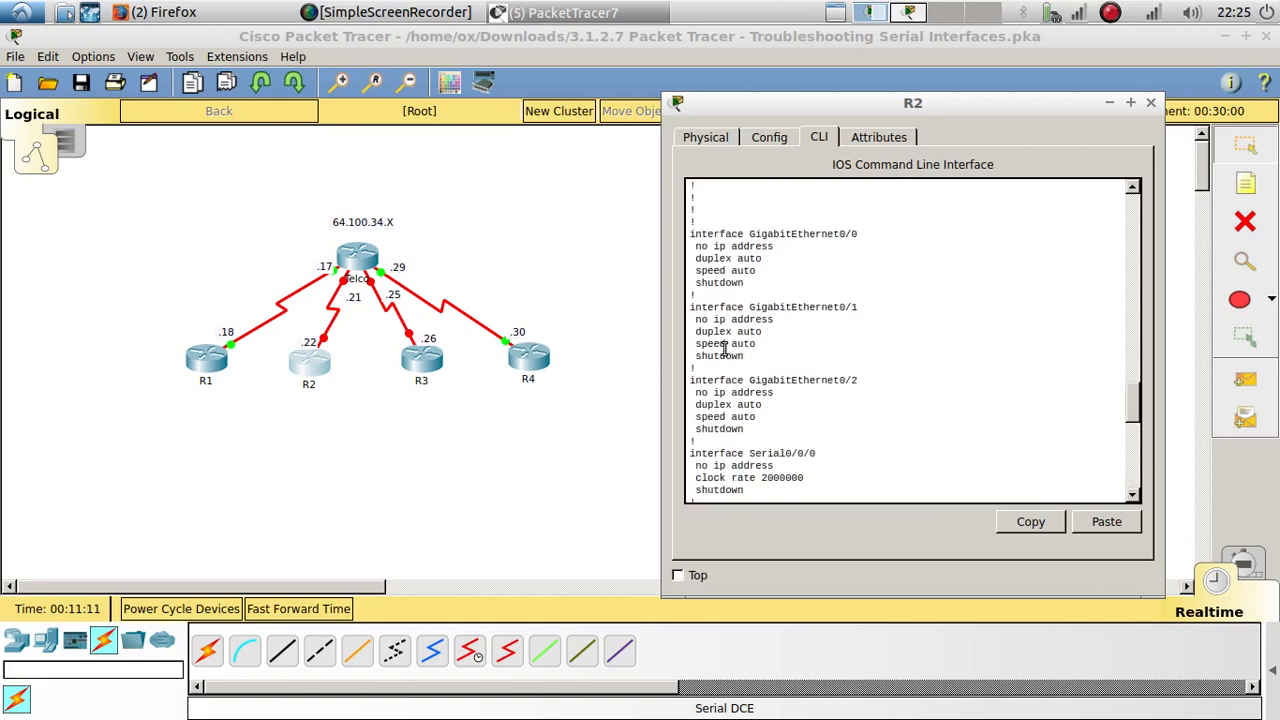
pyautogui.scroll(-3, 779, 387)
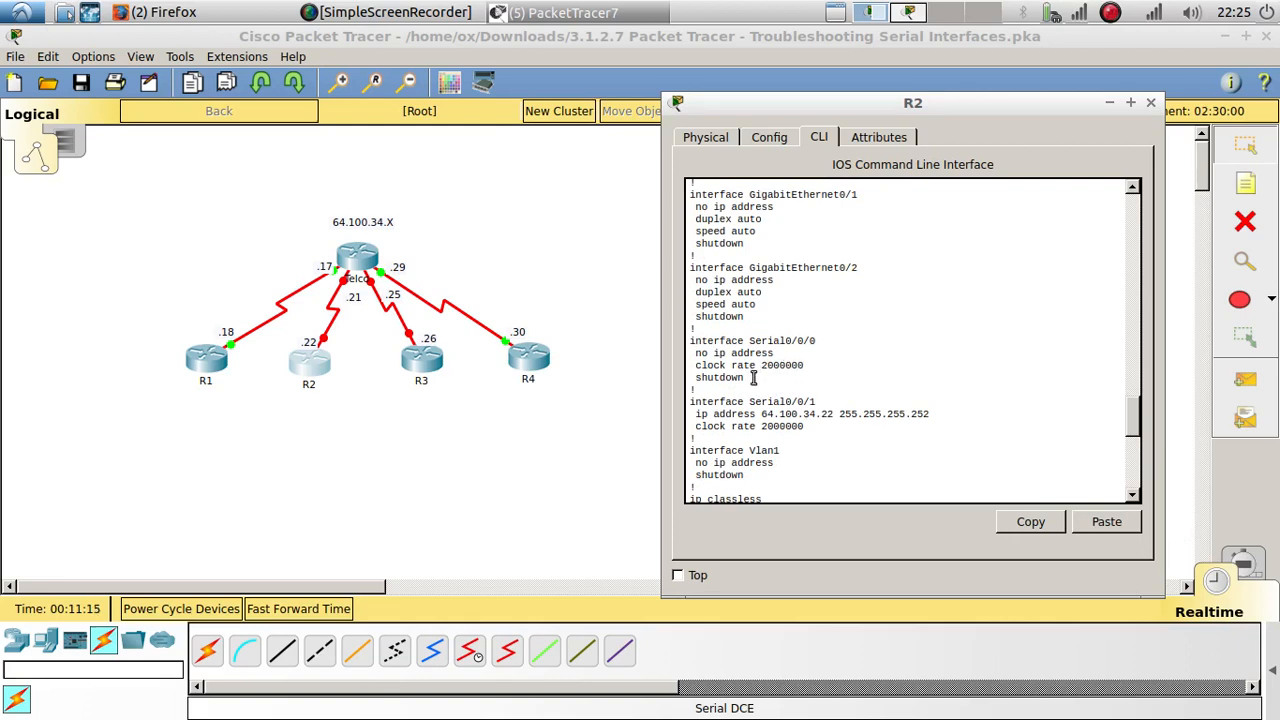
pyautogui.moveTo(810, 427); pyautogui.dragTo(685, 403)
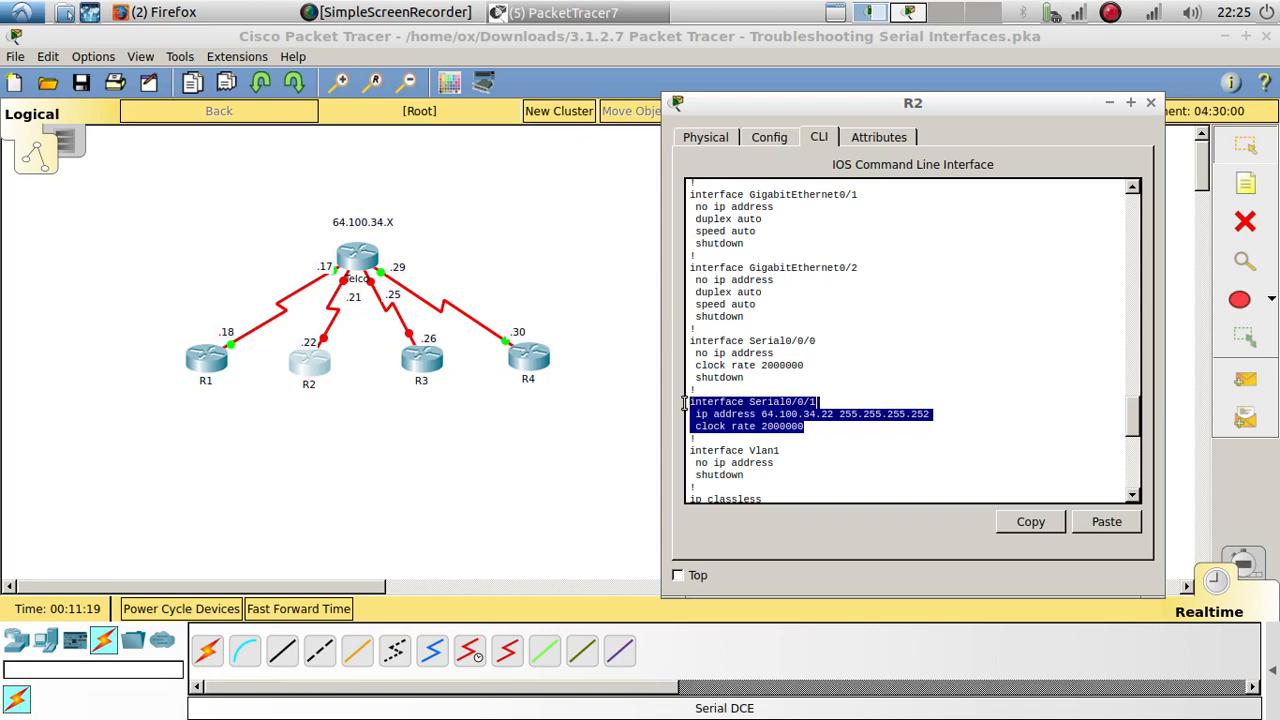
# Step: Open Telco's command line, finish the running configuration listing and enter global configuration mode
pyautogui.click(339, 261)
pyautogui.click(623, 409)
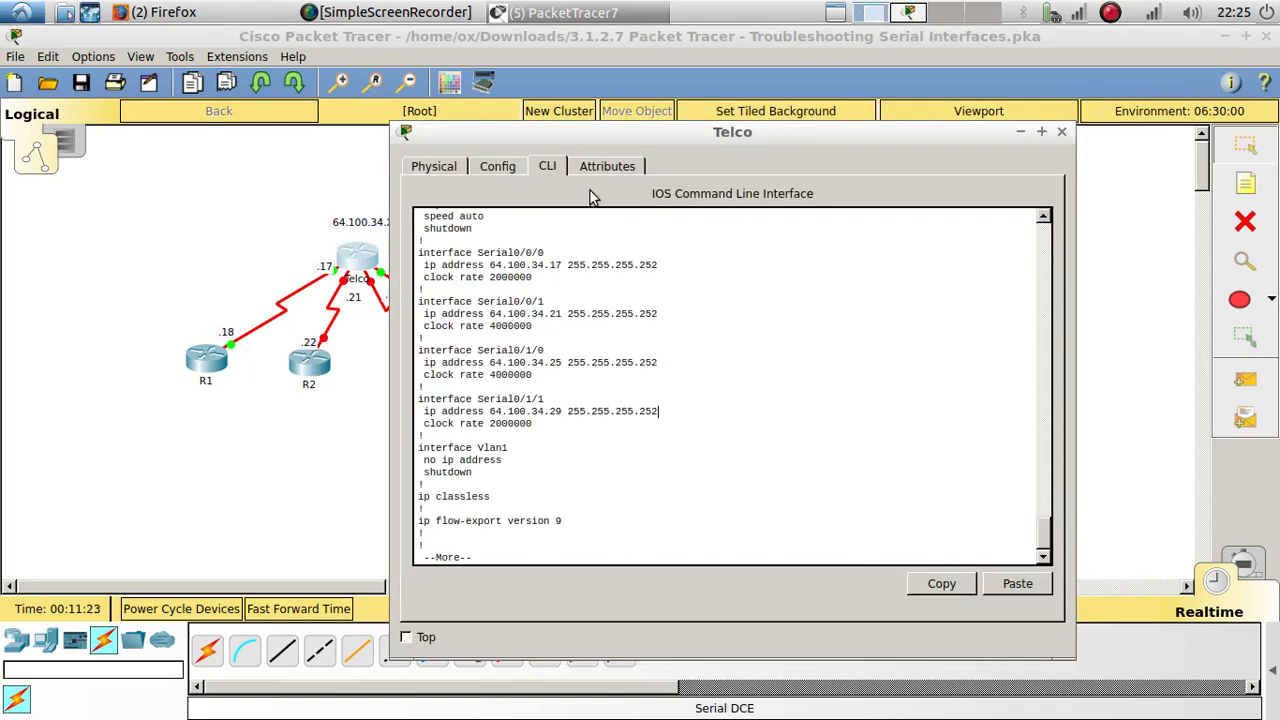
pyautogui.moveTo(622, 134); pyautogui.dragTo(733, 100)
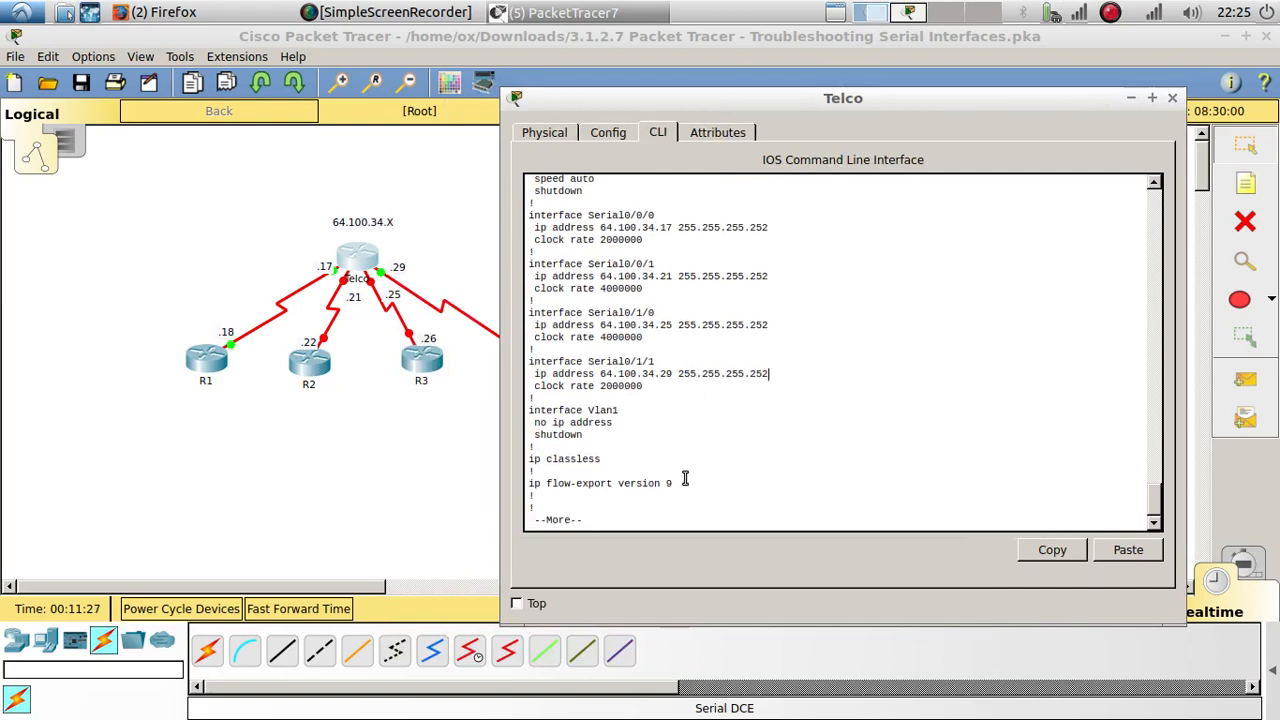
pyautogui.press('space')
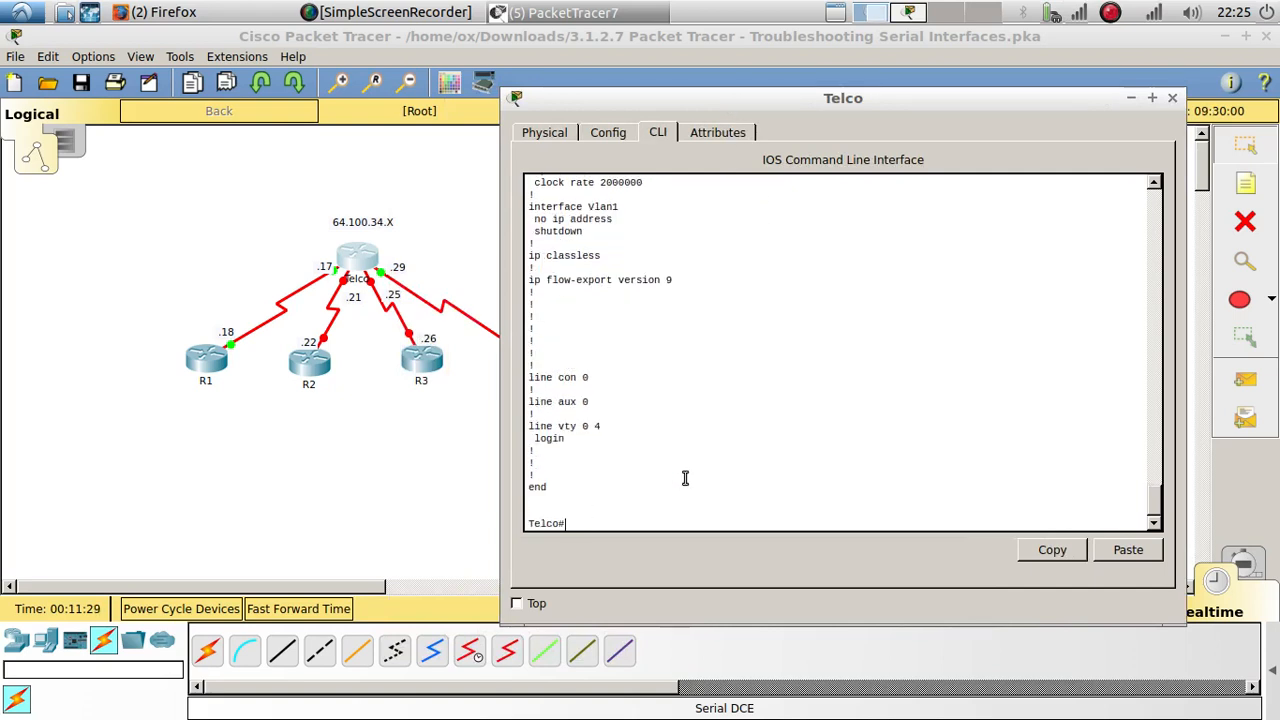
pyautogui.write('sh')
pyautogui.press('Return')
pyautogui.press('Return')
pyautogui.press('Return')
pyautogui.press('Return')
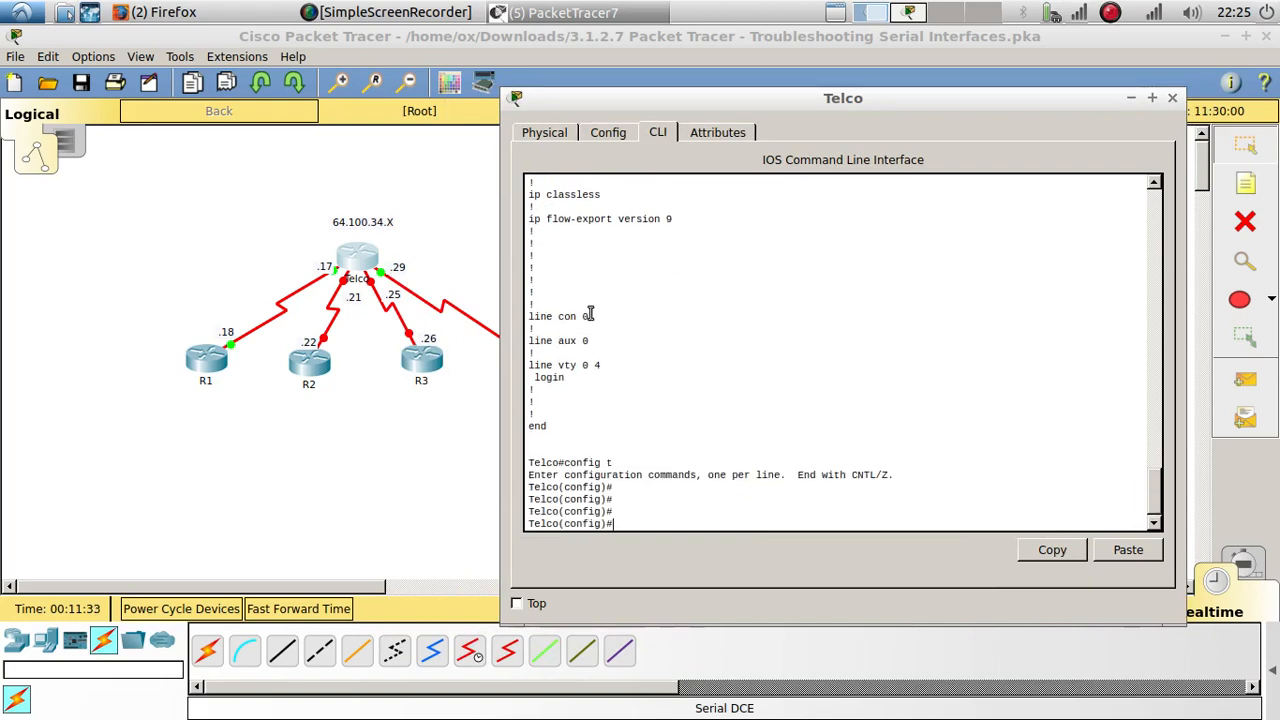
# Step: Enter interface configuration mode for Serial0/0/1 on Telco, reusing the interface line from its running configuration
pyautogui.scroll(10, 590, 313)
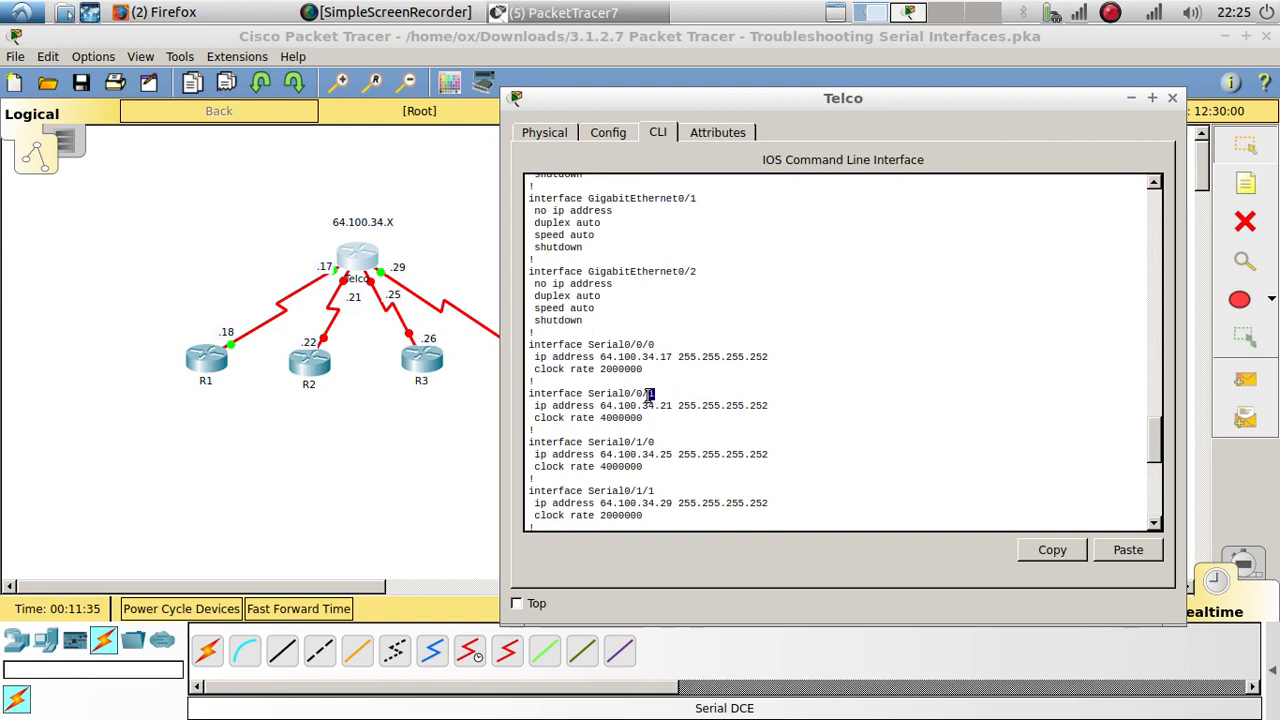
pyautogui.moveTo(650, 396); pyautogui.dragTo(528, 393)
pyautogui.hotkey('ctrl', 'c')
pyautogui.click(1049, 552)
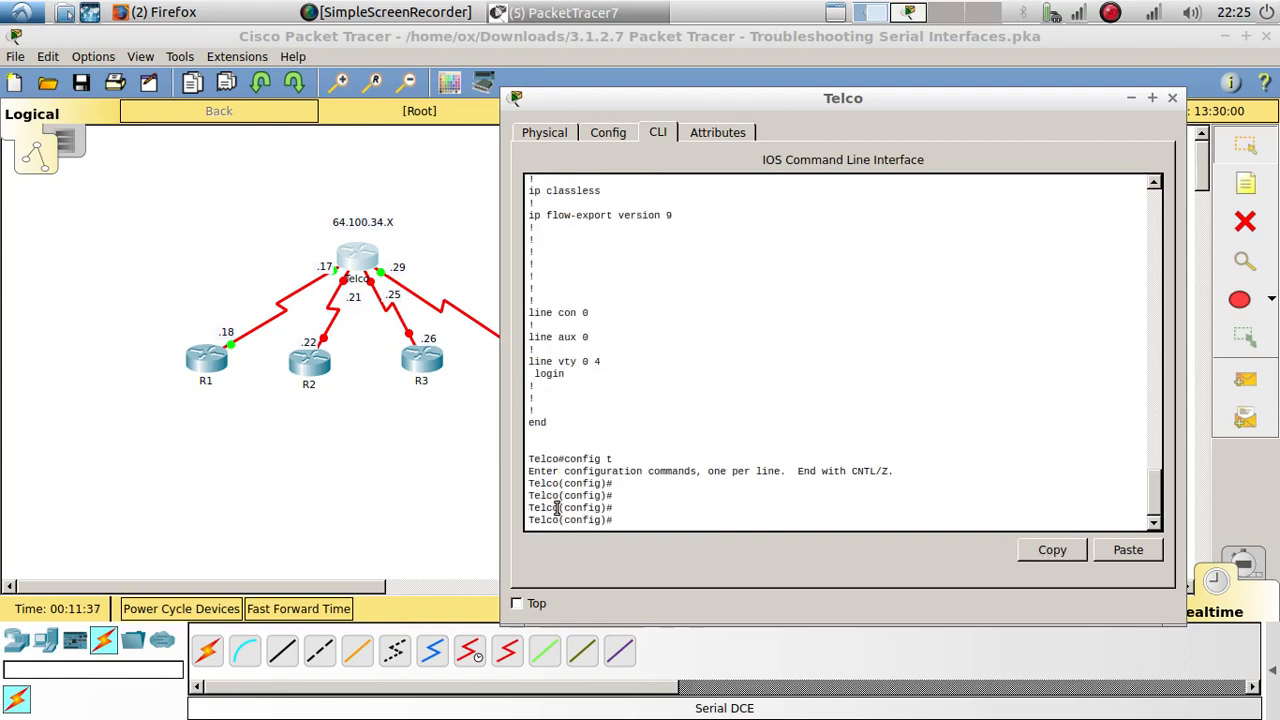
pyautogui.click(1106, 553)
pyautogui.press('Return')
pyautogui.press('Return')
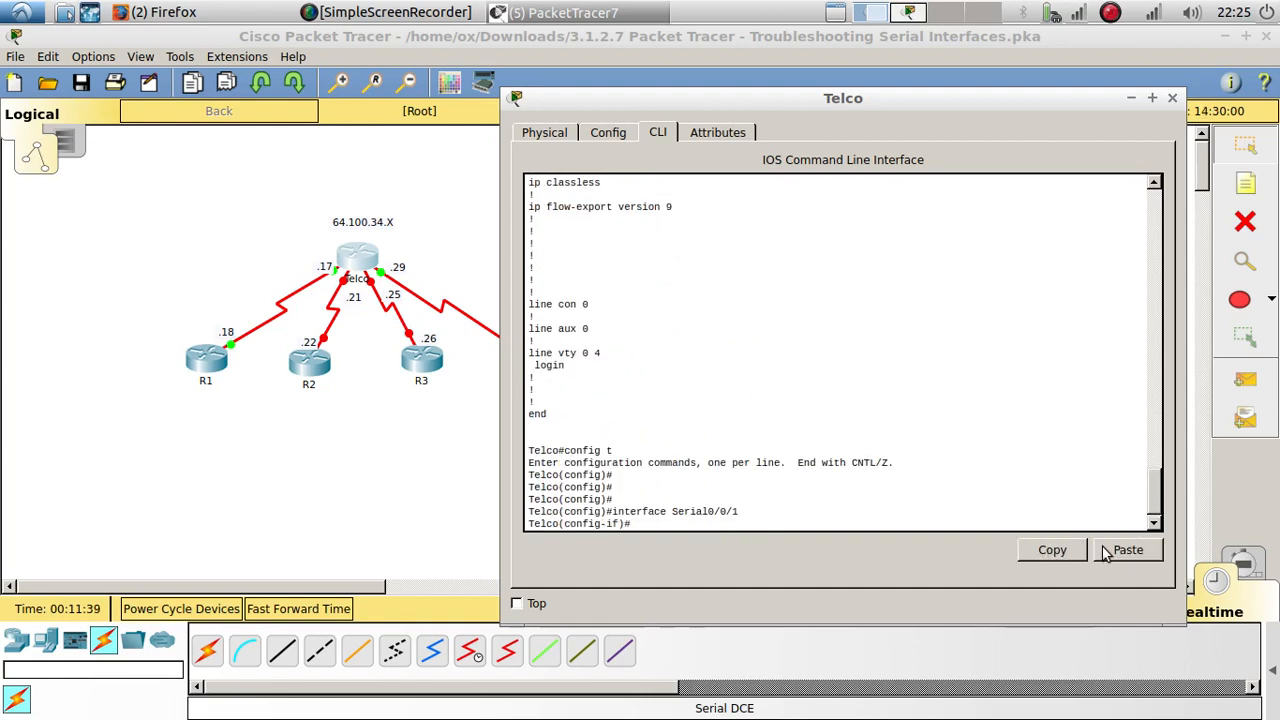
# Step: Enable Telco's Serial0/0/1 interface with no shutdown
pyautogui.write('no shu')
pyautogui.press('Tab')
pyautogui.press('Return')
pyautogui.press('Return')
pyautogui.press('Return')
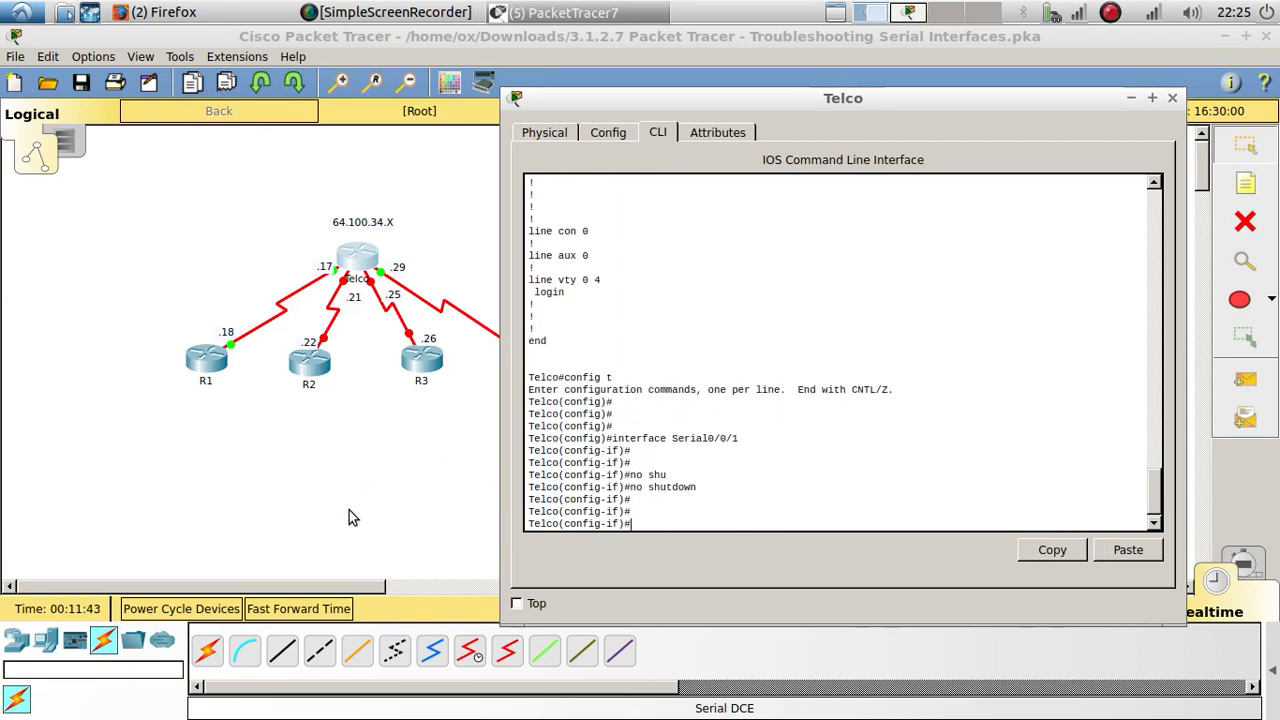
# Step: Check R2's assigned serial interface in the Addressing Table and return to the network topology
pyautogui.click(913, 16)
pyautogui.moveTo(530, 276); pyautogui.dragTo(465, 276)
pyautogui.click(1224, 36)
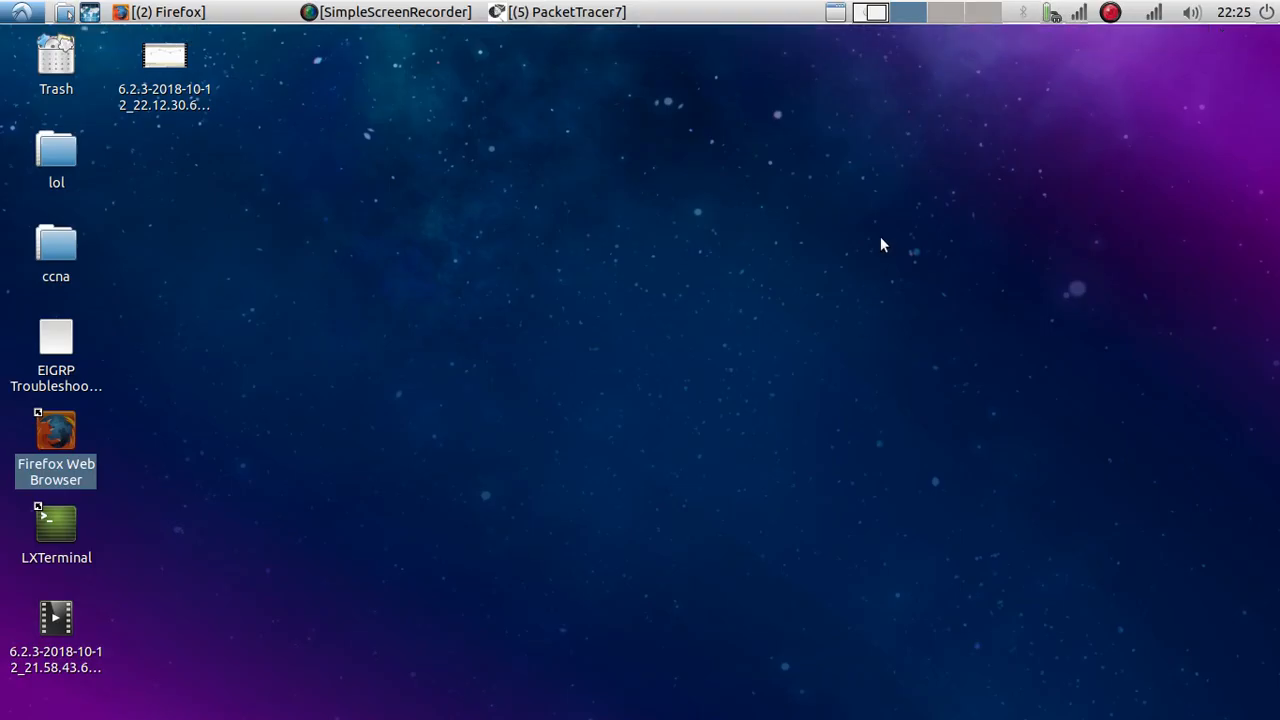
pyautogui.click(592, 12)
pyautogui.click(582, 40)
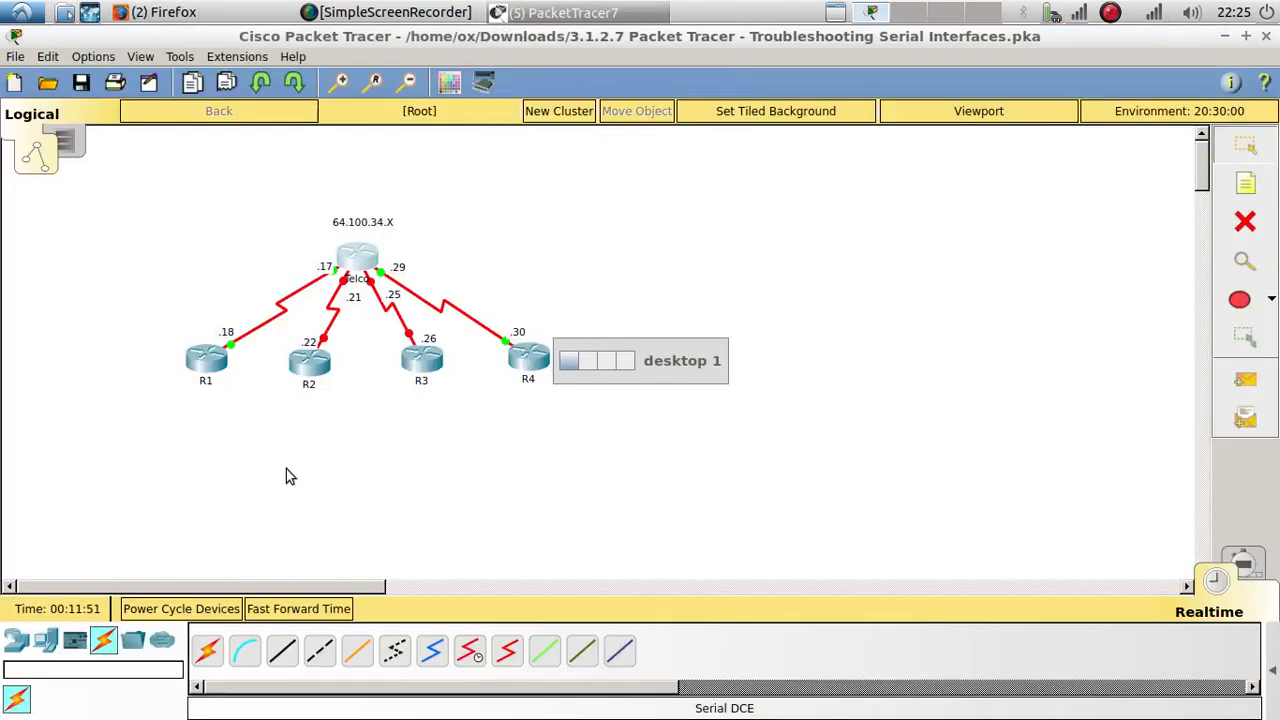
# Step: Reconnect R2's end of the Telco link to the router's Serial0/0/1 port
pyautogui.click(323, 345)
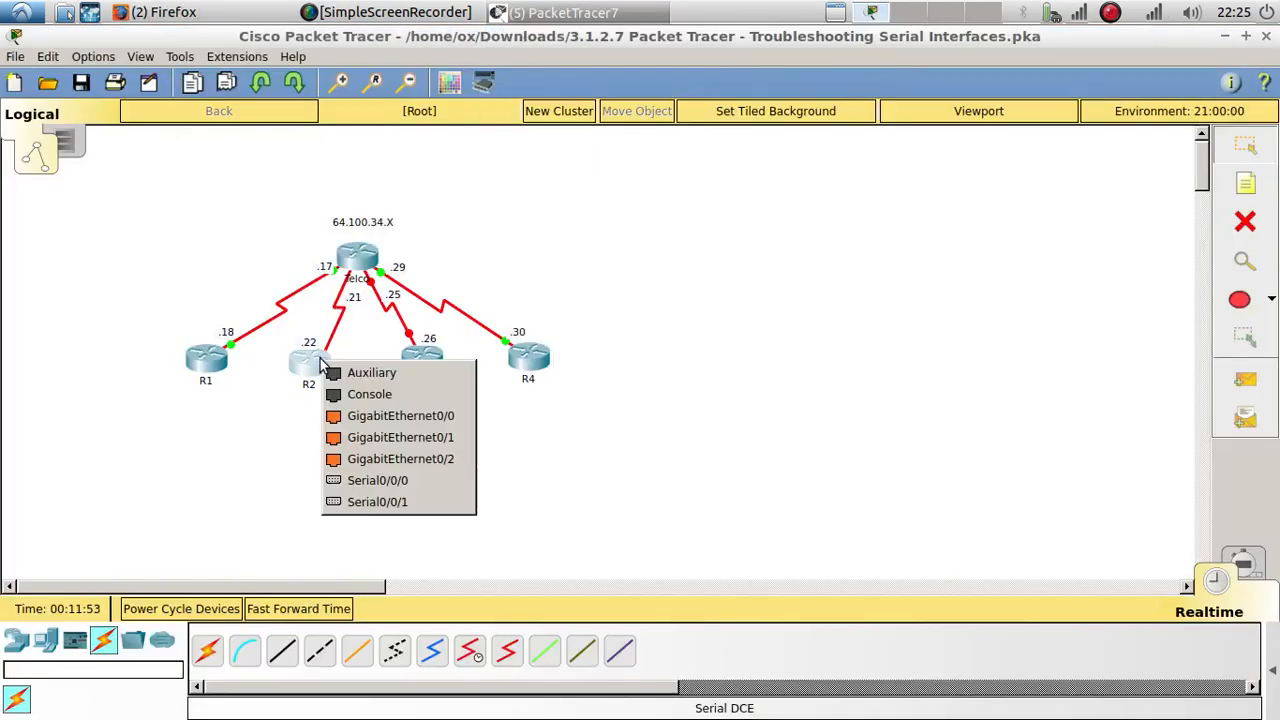
pyautogui.click(387, 441)
pyautogui.click(650, 405)
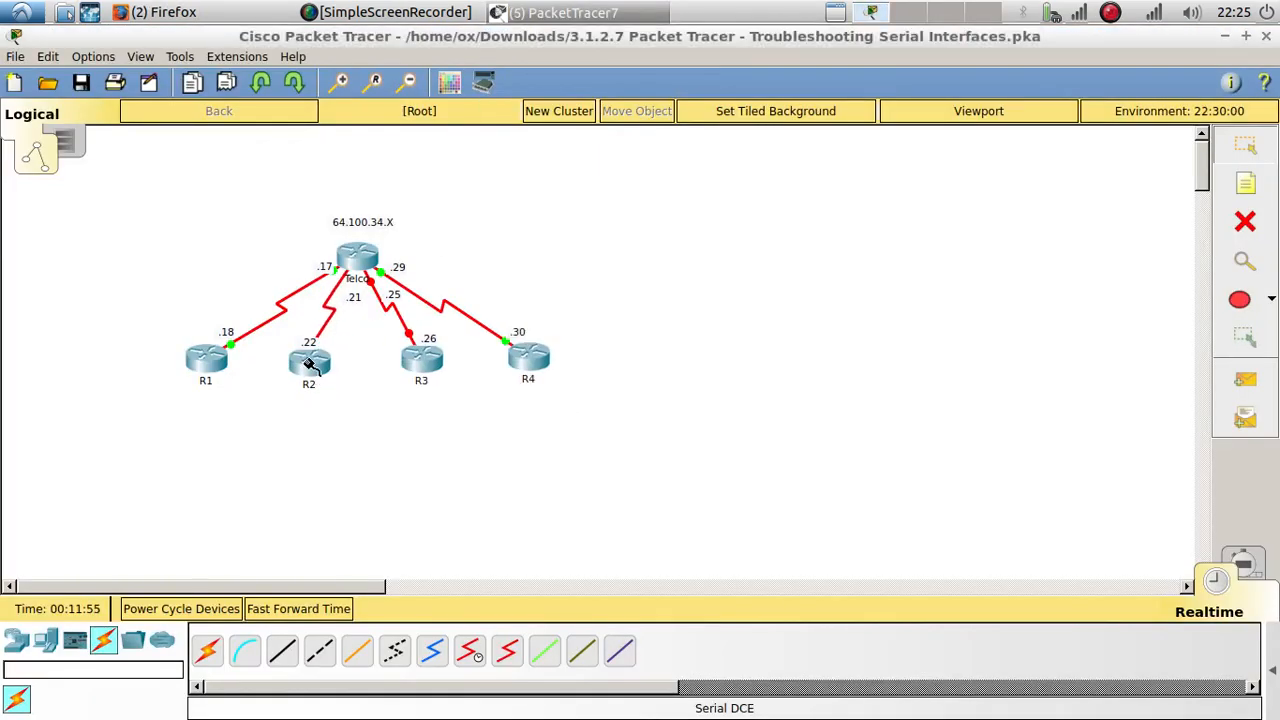
pyautogui.click(312, 369)
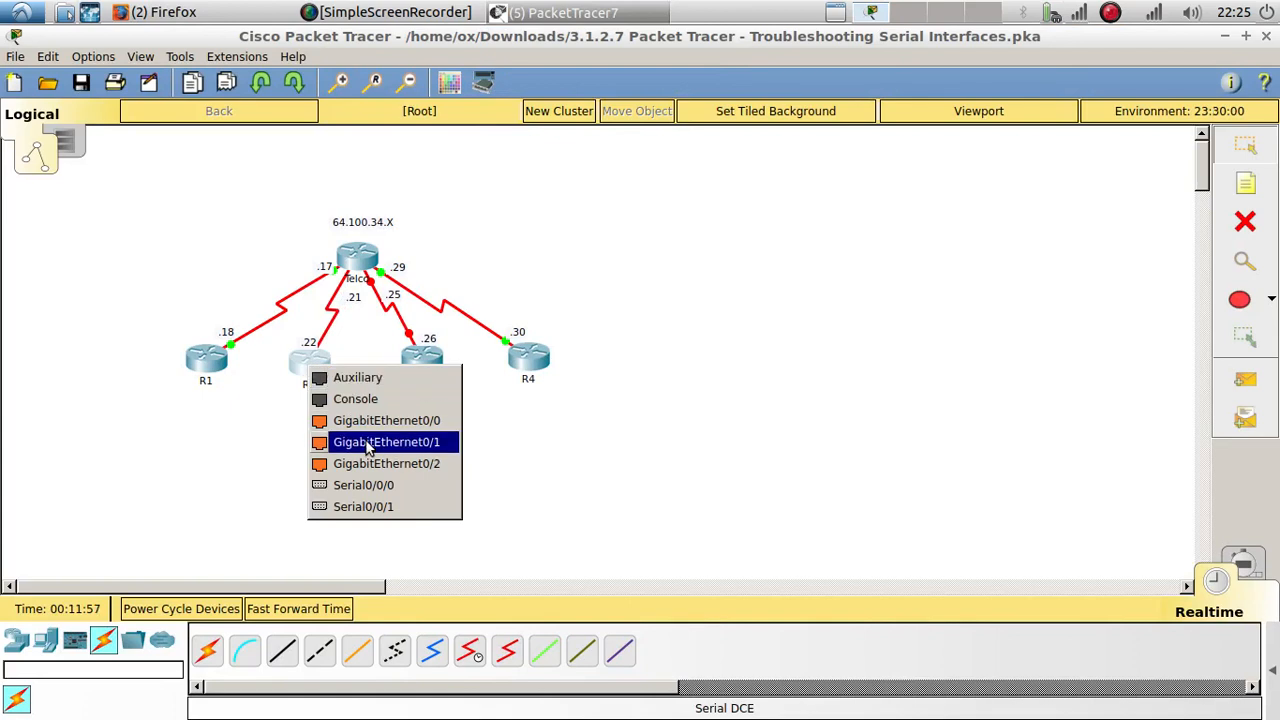
pyautogui.click(380, 442)
pyautogui.click(634, 400)
pyautogui.click(314, 370)
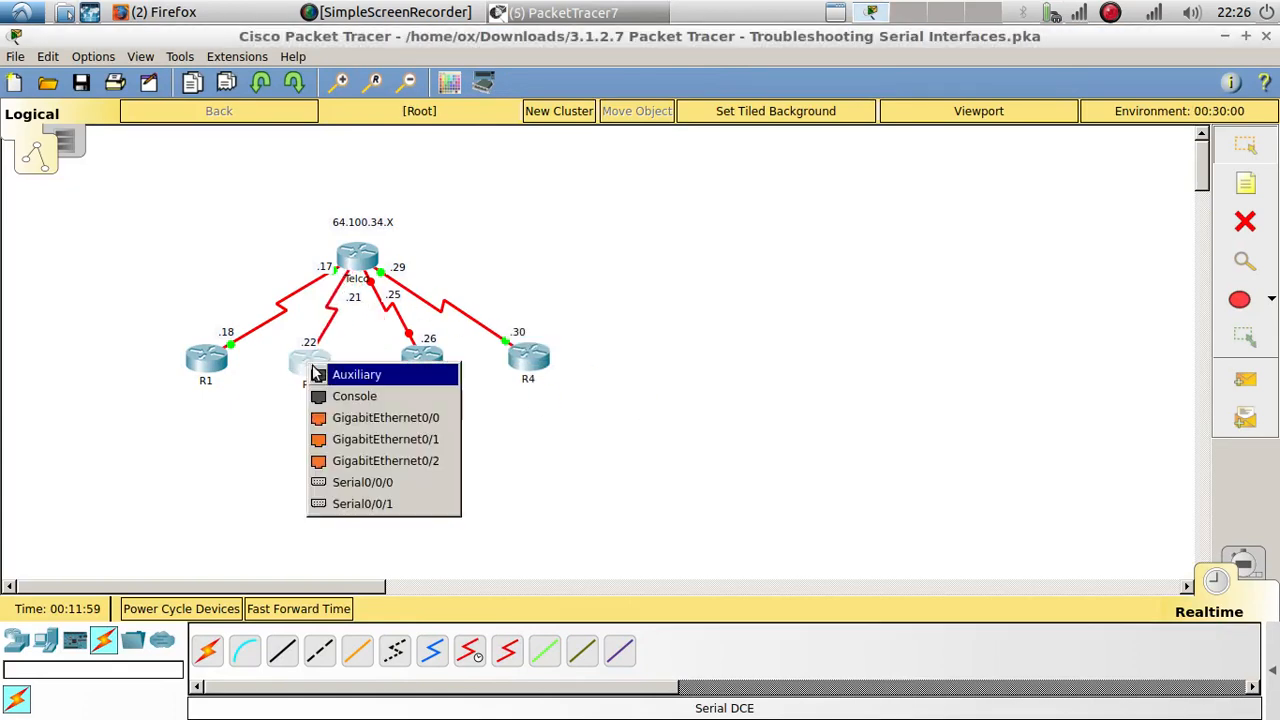
pyautogui.click(381, 504)
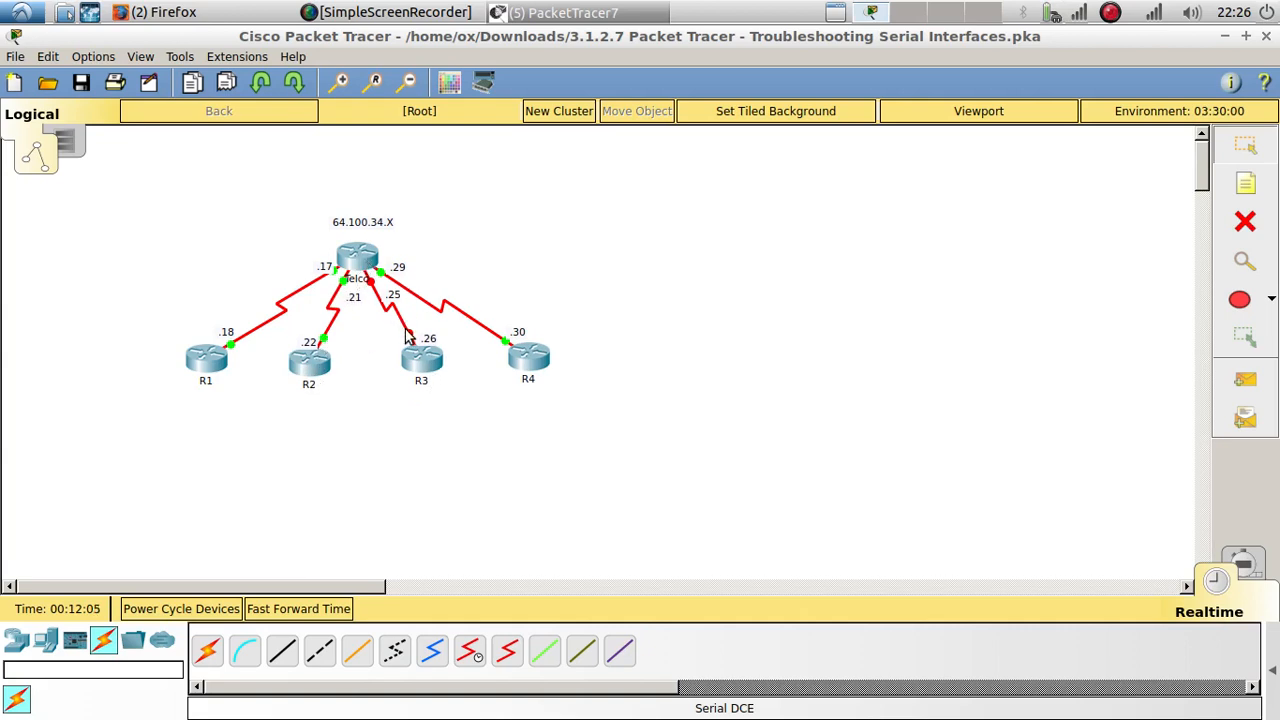
# Step: Compare the R3 link's serial ports in the topology with R3's interface in the Addressing Table
pyautogui.moveTo(410, 337)
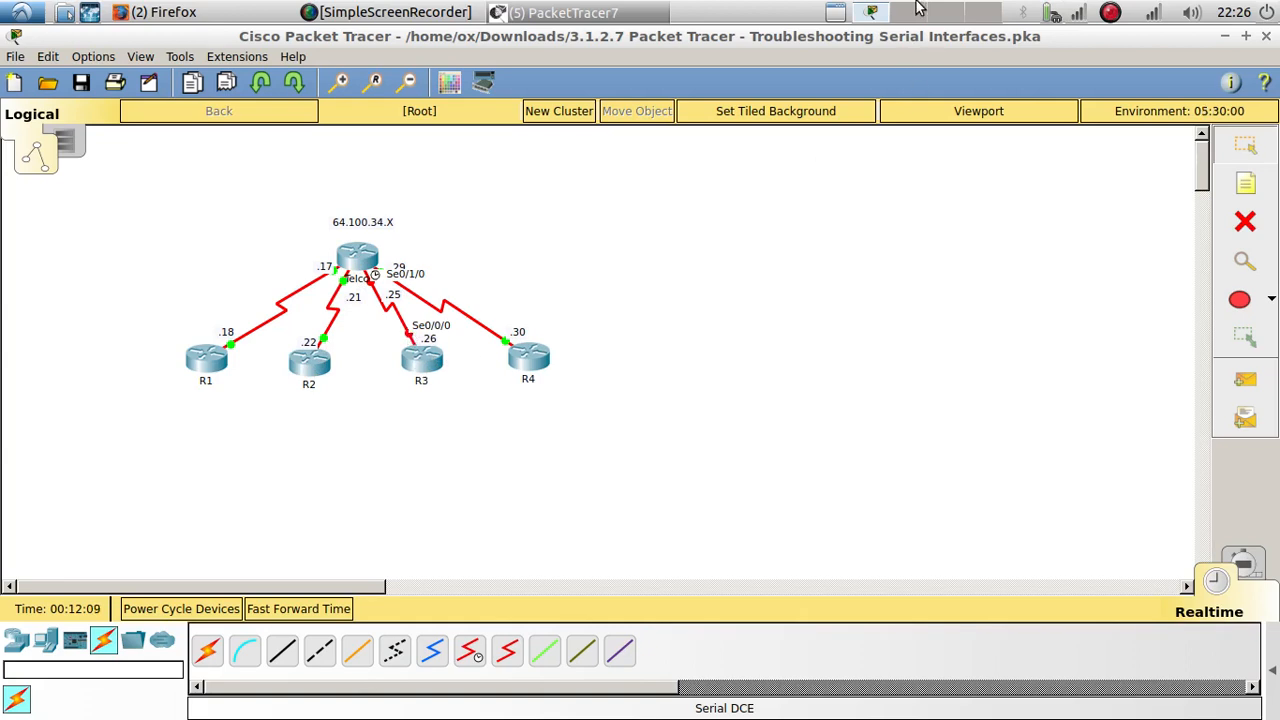
pyautogui.click(565, 12)
pyautogui.click(618, 58)
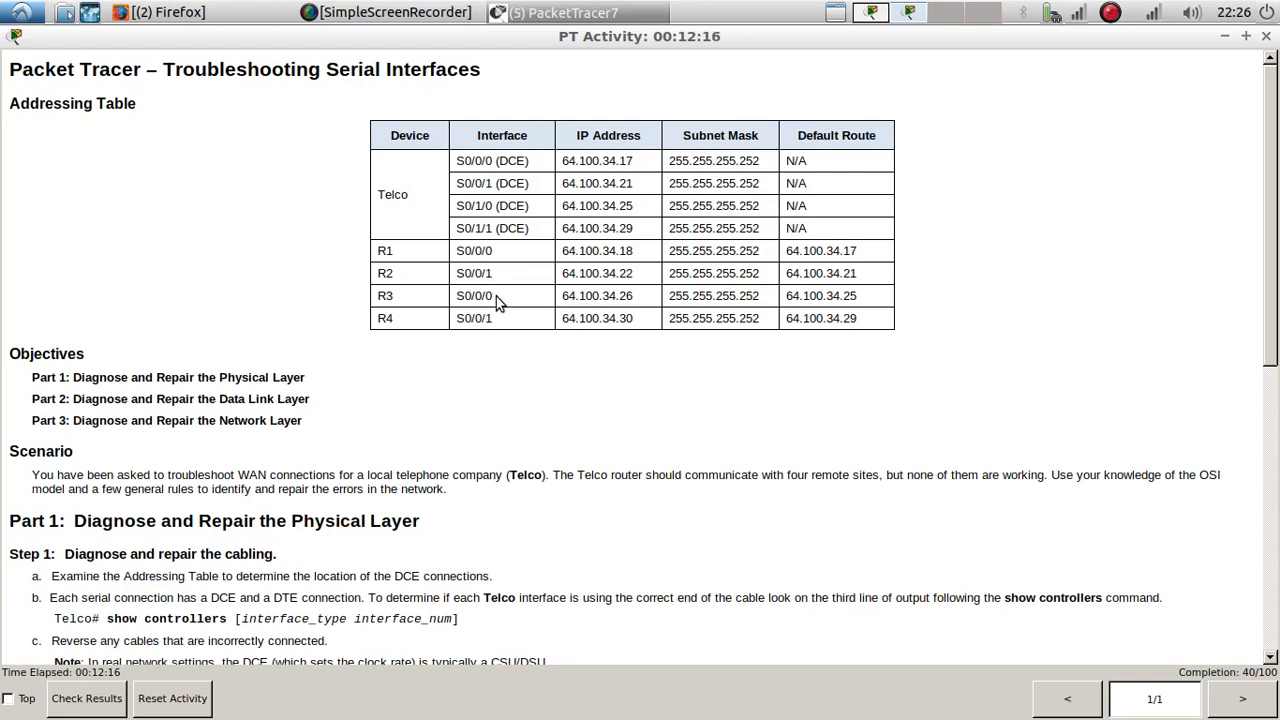
pyautogui.moveTo(483, 295); pyautogui.dragTo(463, 292)
pyautogui.click(908, 14)
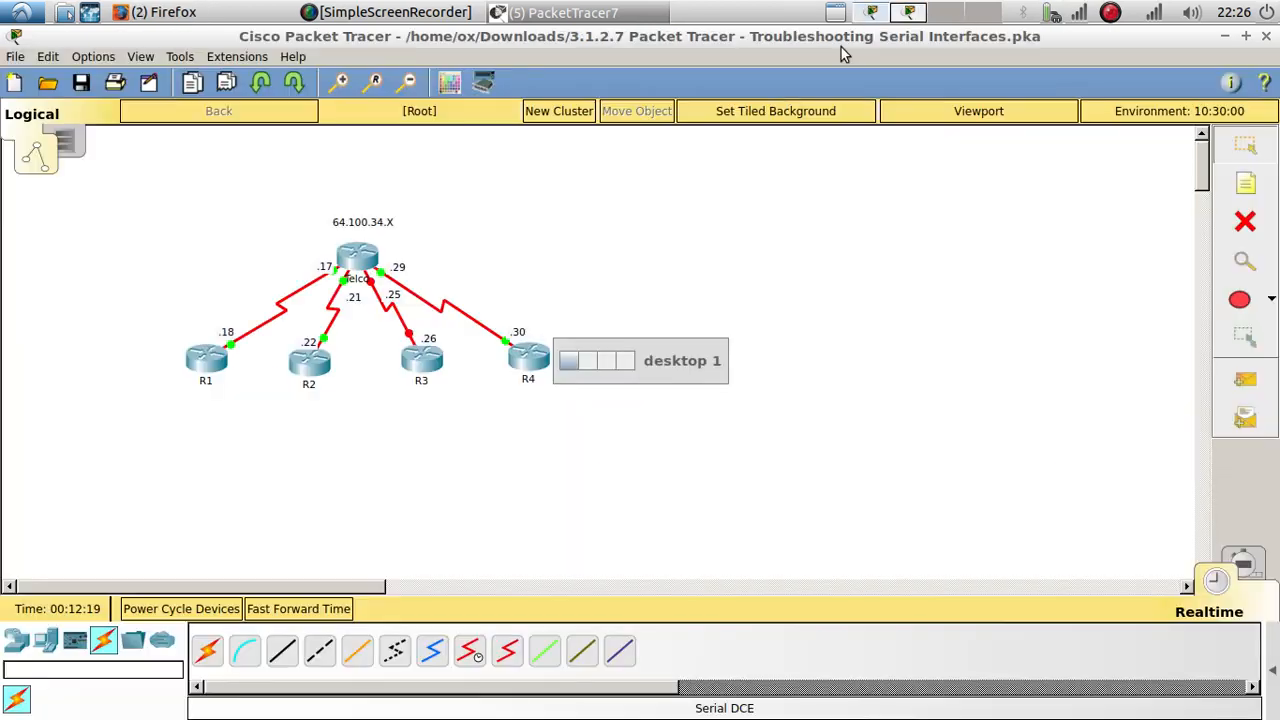
# Step: Open R3's command line and enter privileged EXEC mode
pyautogui.click(406, 356)
pyautogui.click(565, 168)
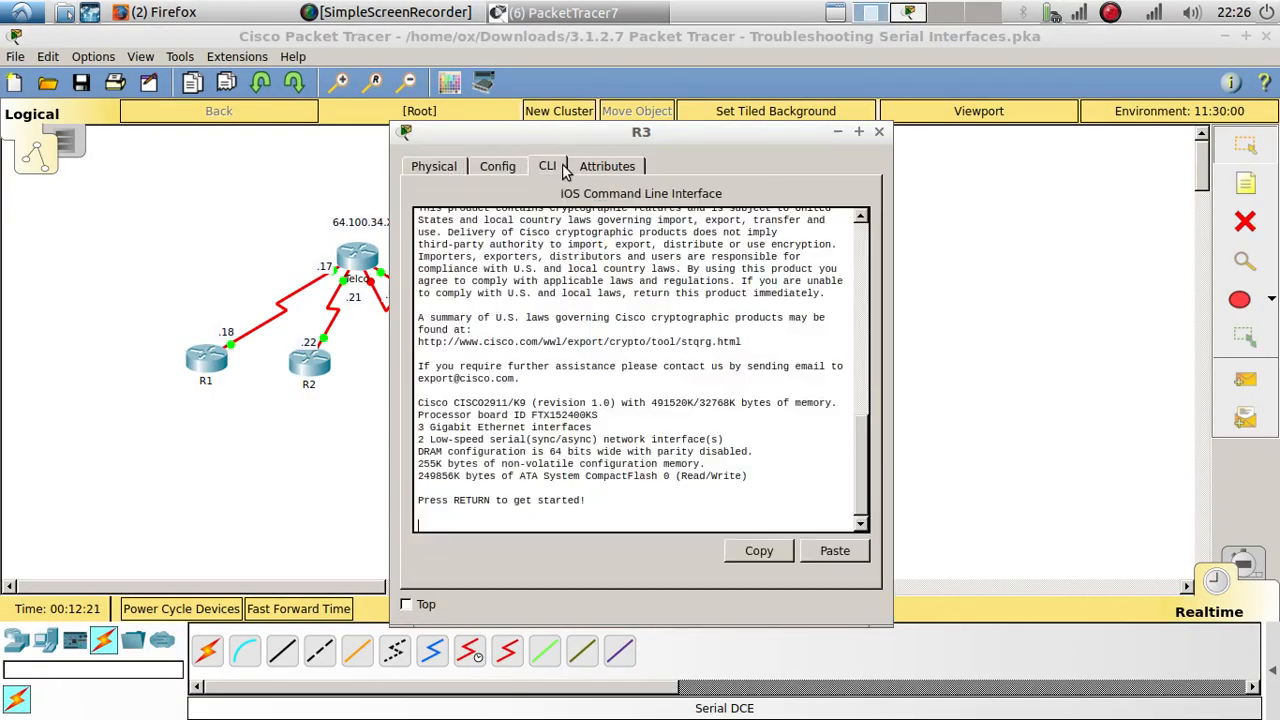
pyautogui.moveTo(588, 134); pyautogui.dragTo(753, 119)
pyautogui.press('Return')
pyautogui.write('en')
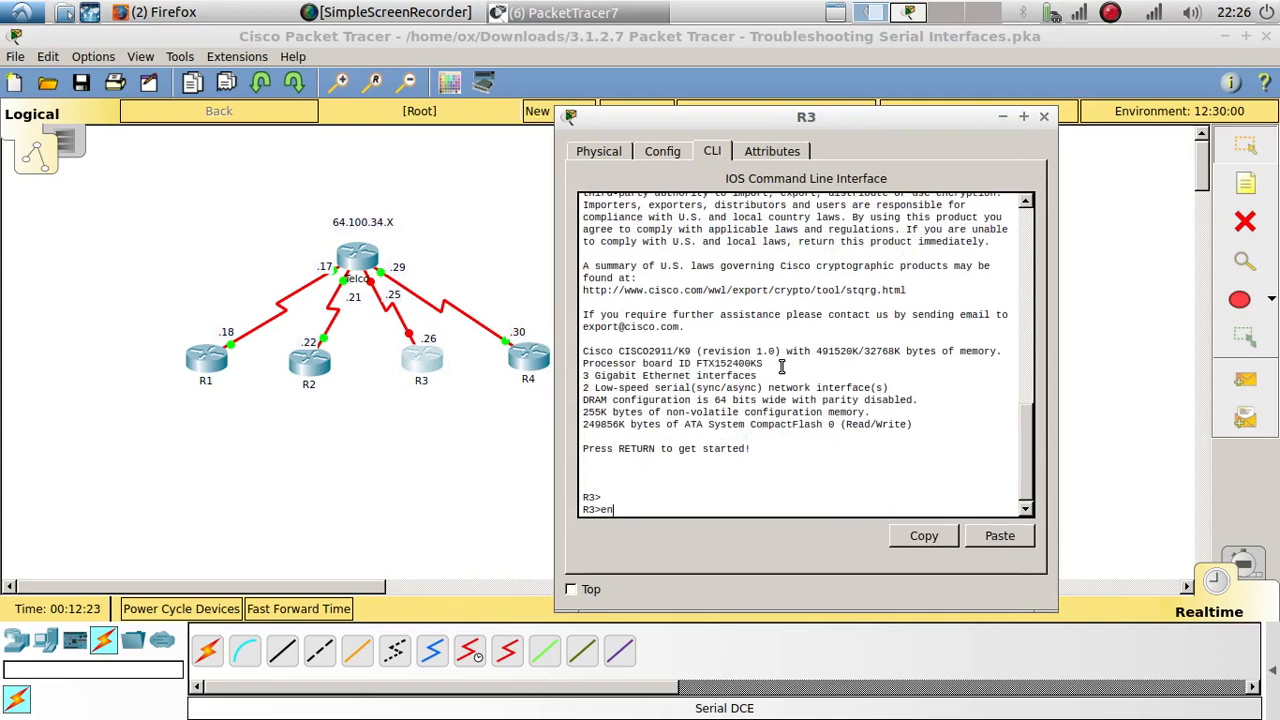
pyautogui.press('Return')
pyautogui.press('Return')
# Step: Display R3's running configuration and examine the settings of its Serial0/0/0 interface
pyautogui.press('Return')
pyautogui.write('show un')
pyautogui.press('Return')
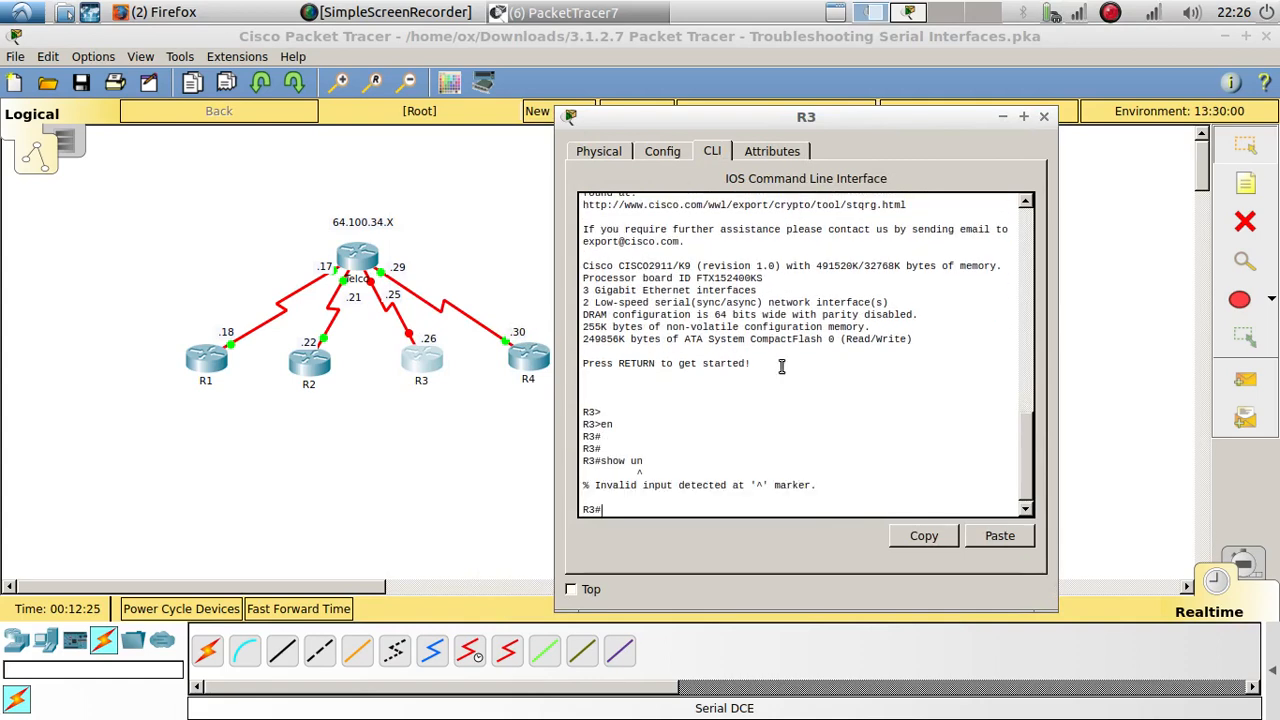
pyautogui.write('show tun')
pyautogui.press('Return')
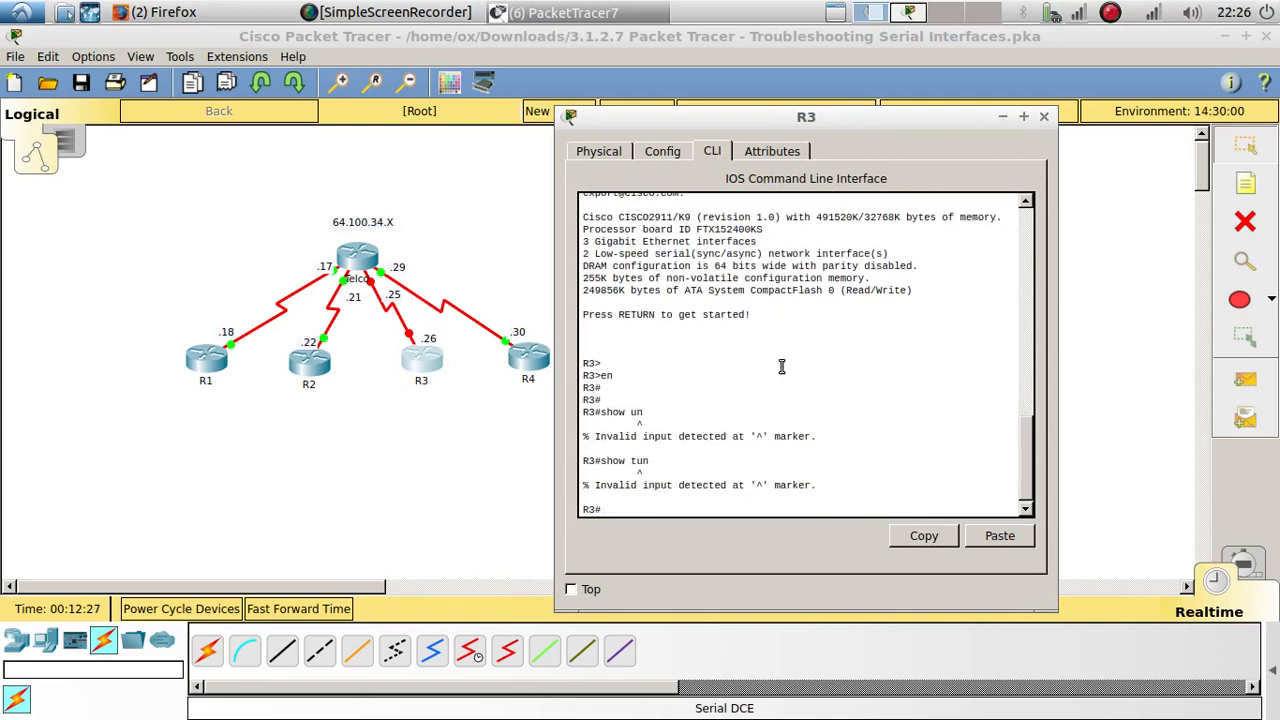
pyautogui.press('Up')
pyautogui.write('r')
pyautogui.press('Return')
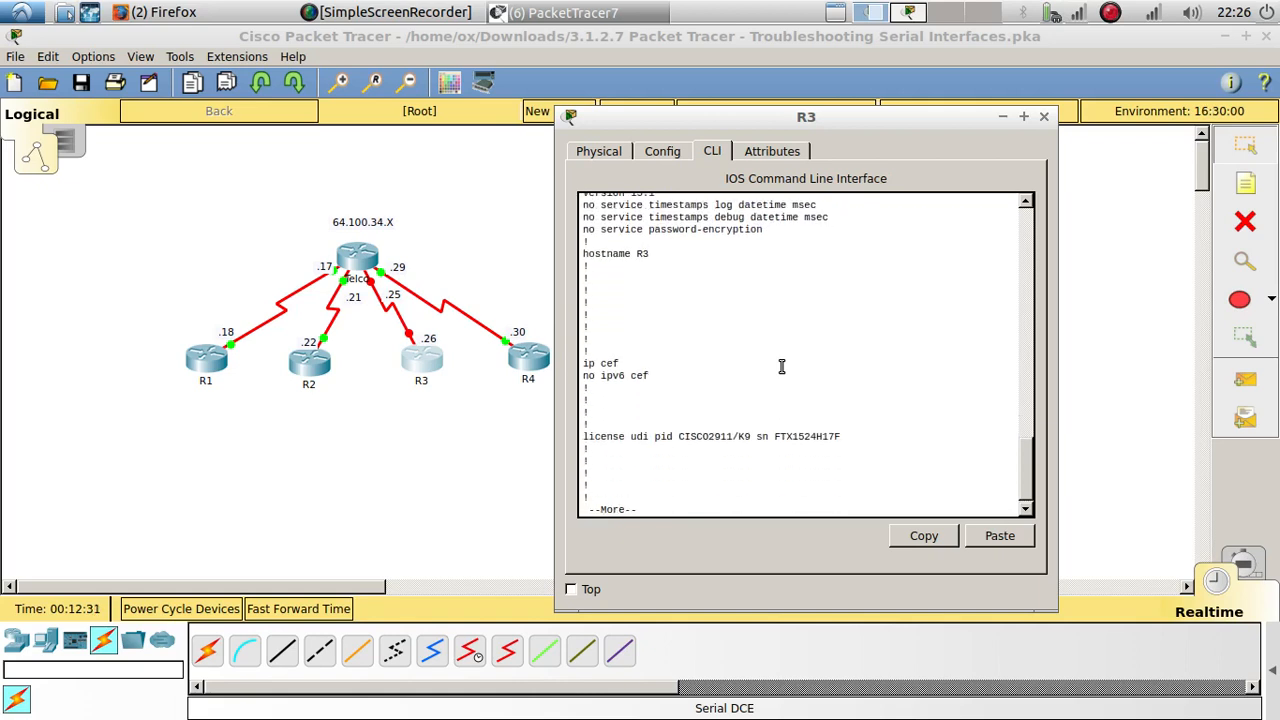
pyautogui.press('Return')
pyautogui.press('Return')
pyautogui.press('Return')
pyautogui.press('Return')
pyautogui.press('Return')
pyautogui.press('Return')
pyautogui.press('Return')
pyautogui.press('Return')
pyautogui.press('Return')
pyautogui.press('Return')
pyautogui.press('Return')
pyautogui.press('Return')
pyautogui.press('Return')
pyautogui.press('Return')
pyautogui.press('Return')
pyautogui.press('Return')
pyautogui.press('Return')
pyautogui.press('Return')
pyautogui.press('Return')
pyautogui.press('Return')
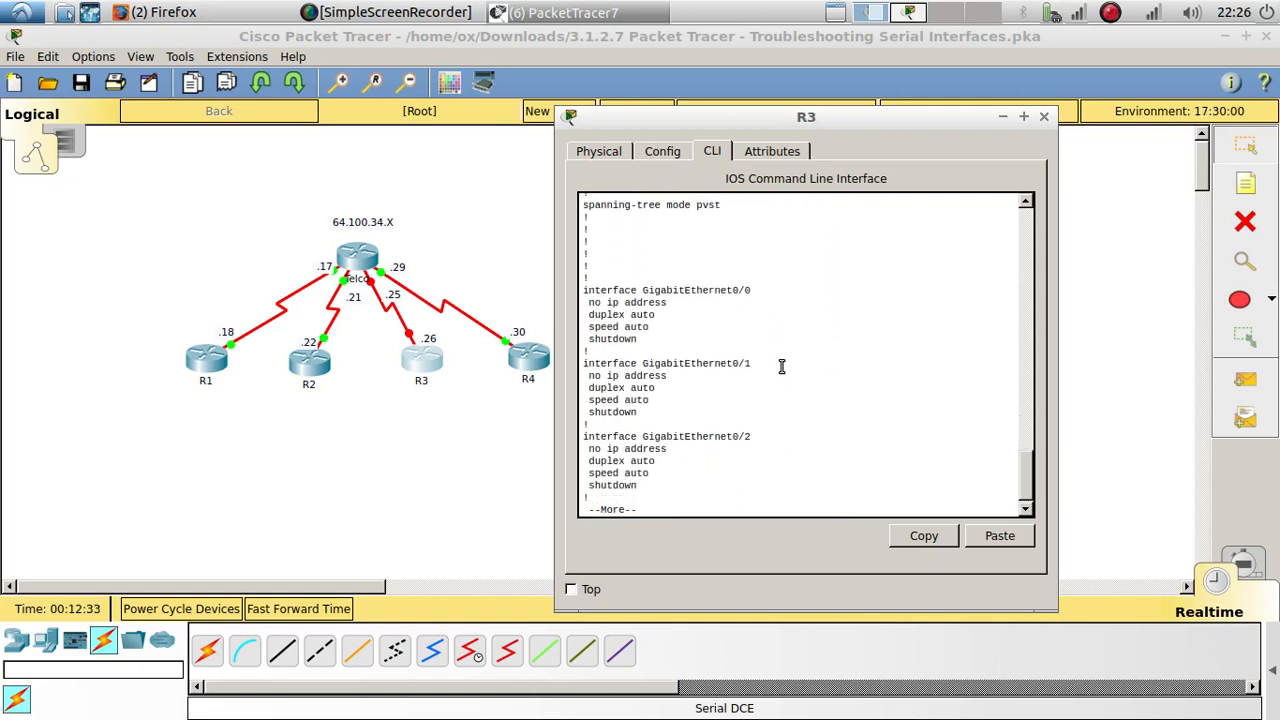
pyautogui.press('Return')
pyautogui.press('Return')
pyautogui.press('Return')
pyautogui.press('Return')
pyautogui.press('Return')
pyautogui.press('Return')
pyautogui.press('Return')
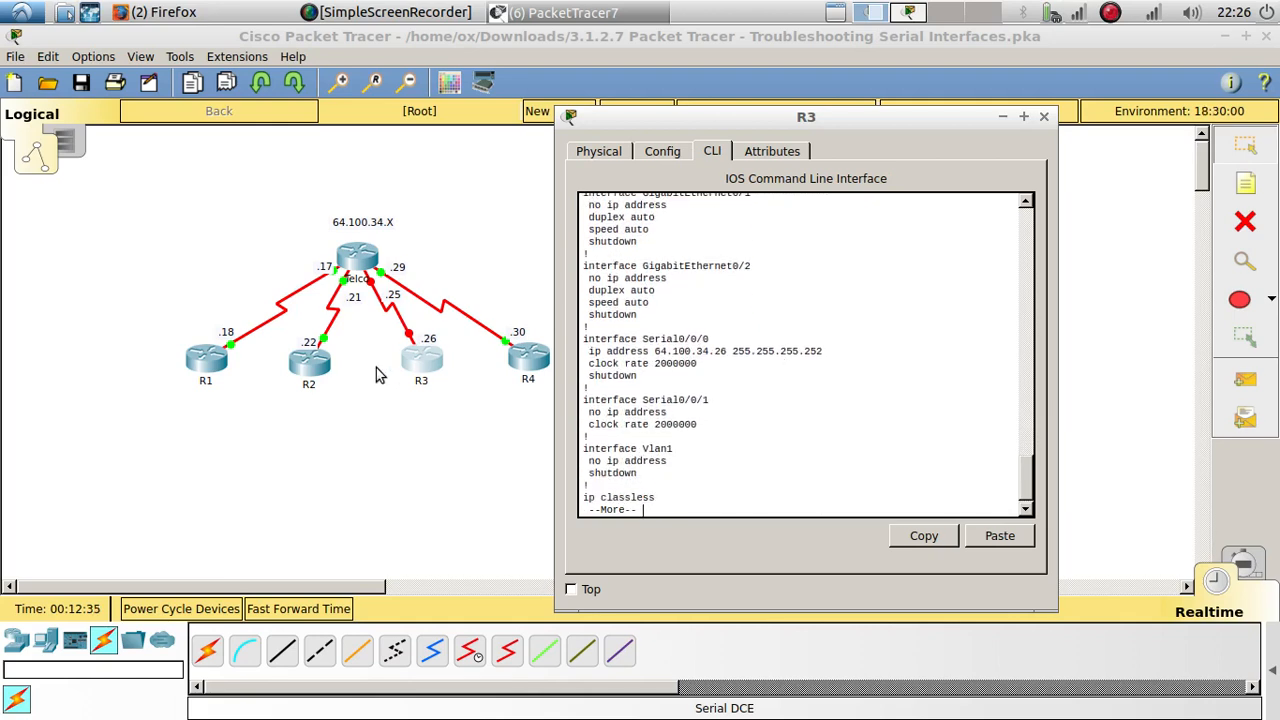
pyautogui.moveTo(657, 377); pyautogui.dragTo(574, 374)
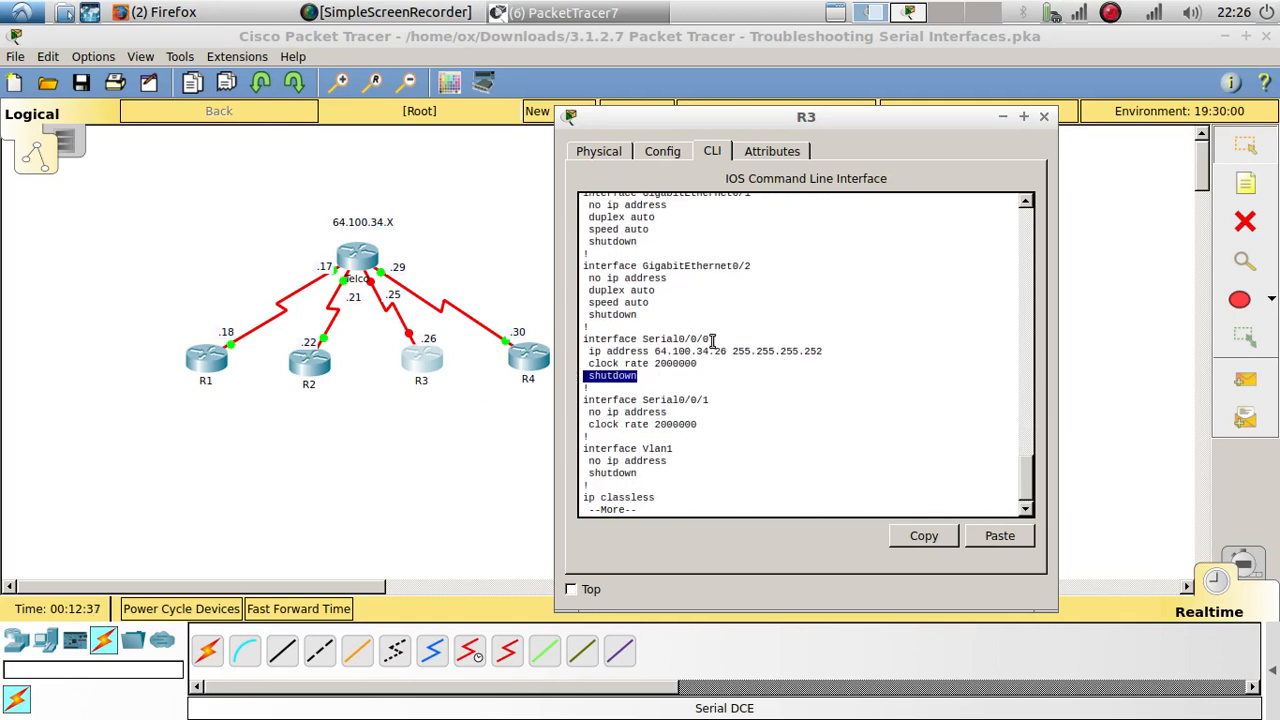
# Step: Copy the Serial0/0/0 interface line from the listing and use it to enter that interface's configuration mode on R3
pyautogui.moveTo(713, 341); pyautogui.dragTo(584, 340)
pyautogui.hotkey('ctrl', 'c')
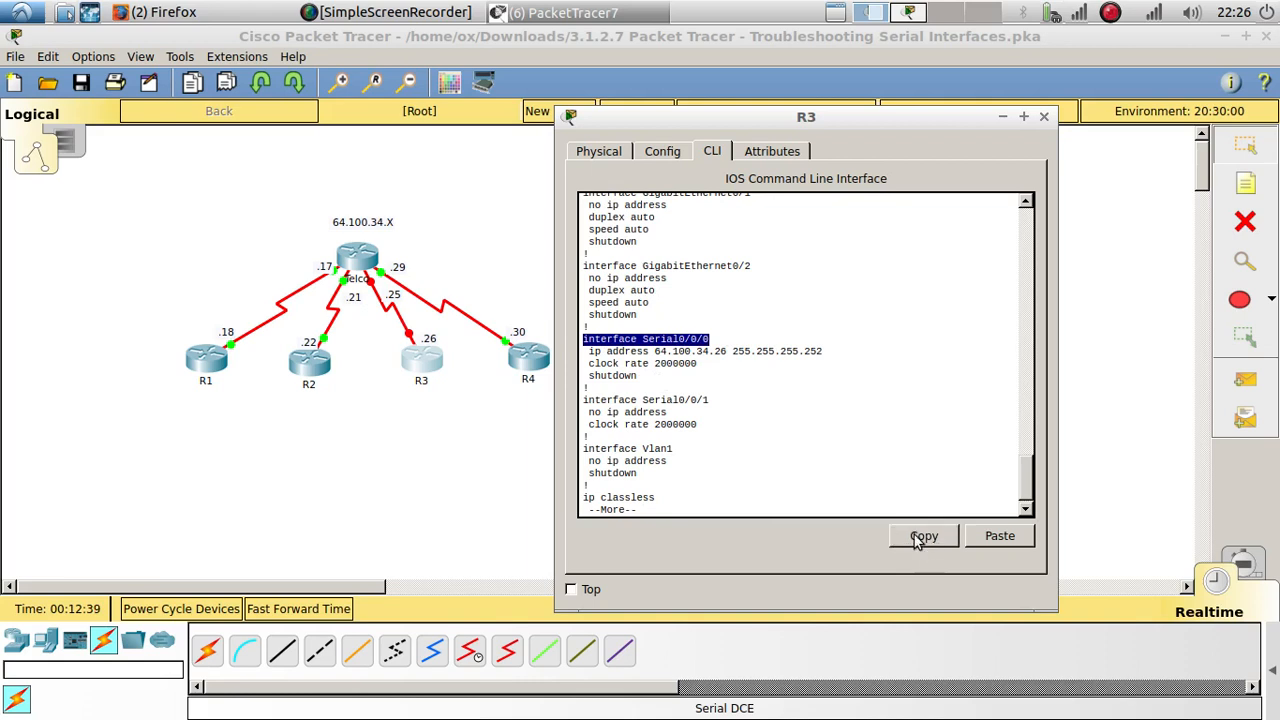
pyautogui.press('space')
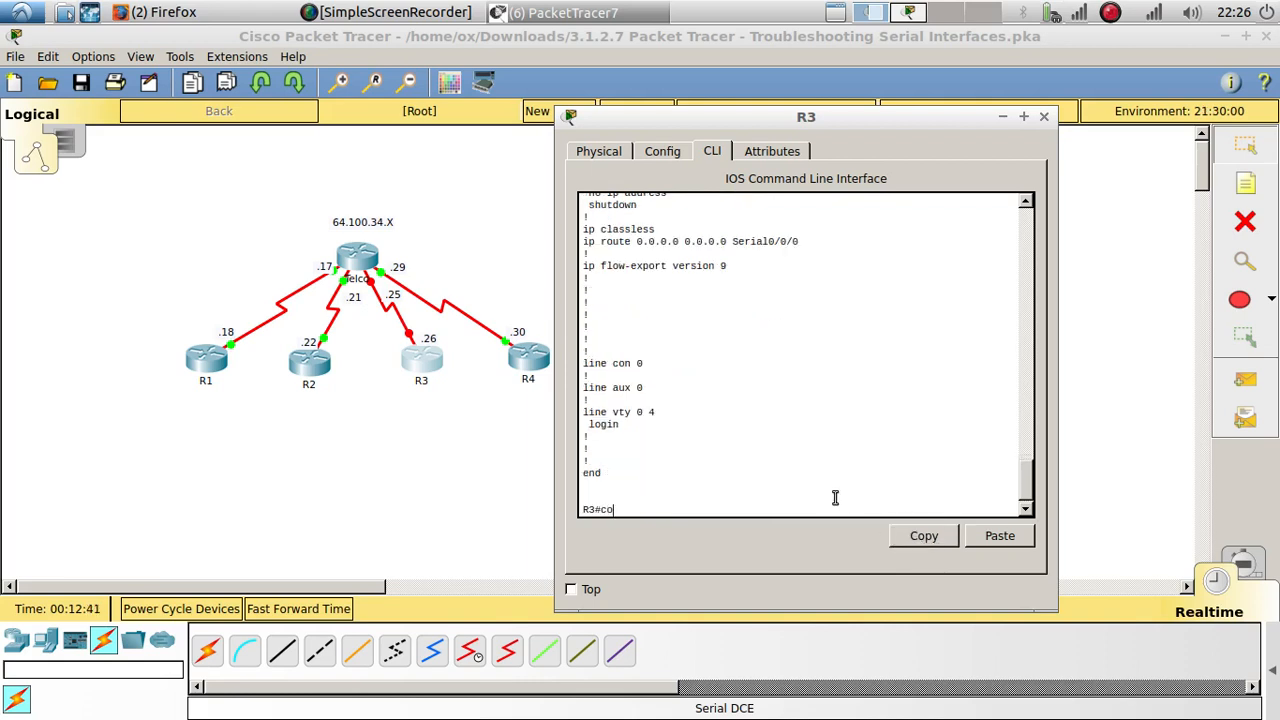
pyautogui.write('config t')
pyautogui.press('Return')
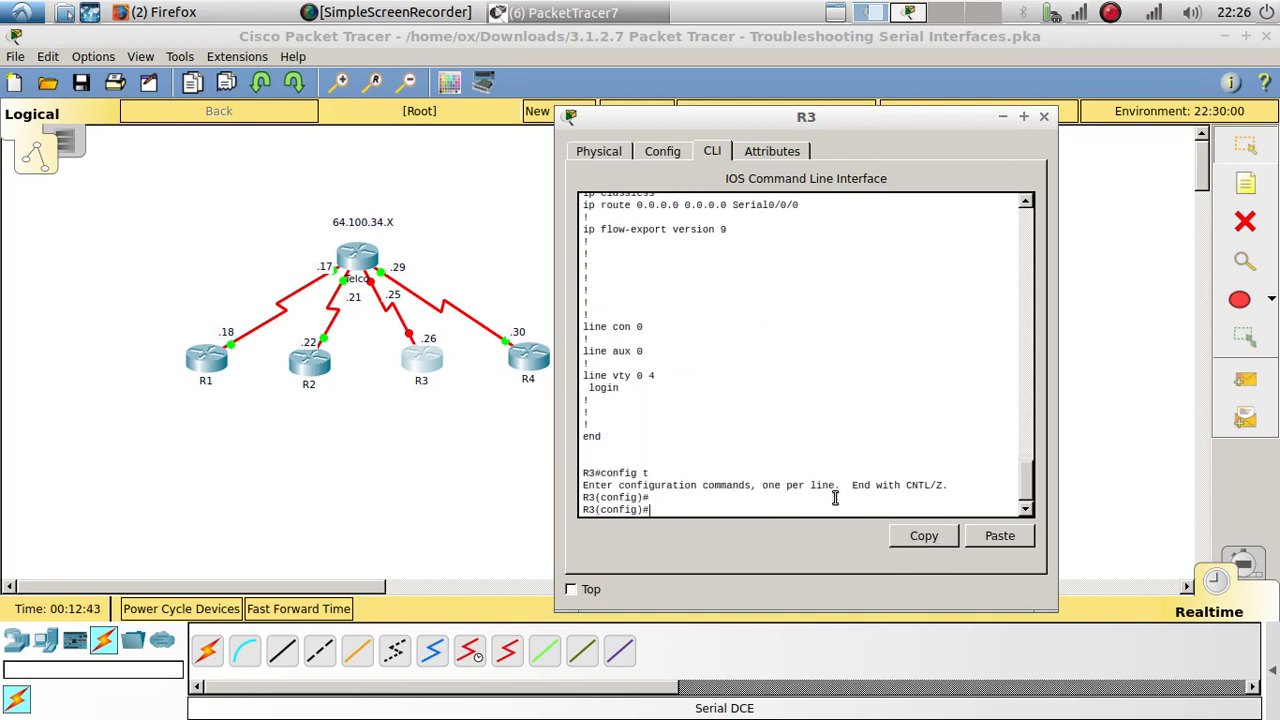
pyautogui.press('Return')
pyautogui.click(993, 540)
pyautogui.press('Return')
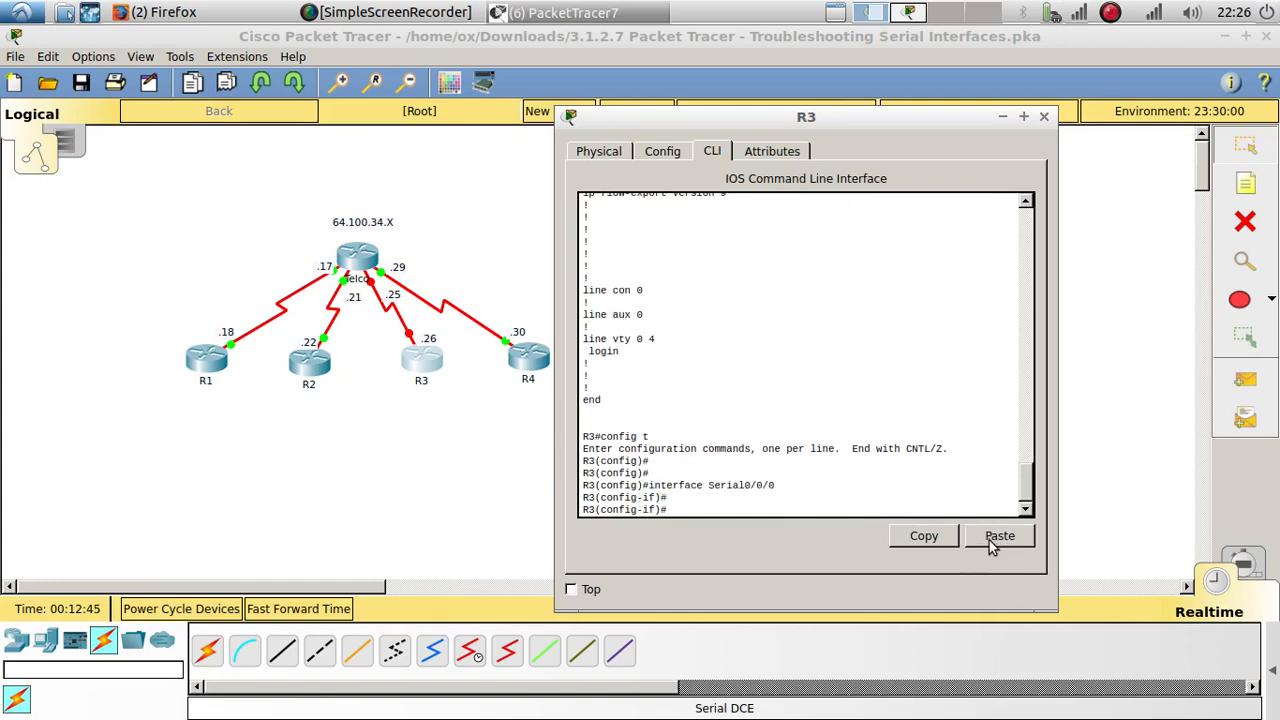
# Step: Enable R3's Serial0/0/0 interface with the no shutdown command
pyautogui.write('no hshu')
pyautogui.press('Tab')
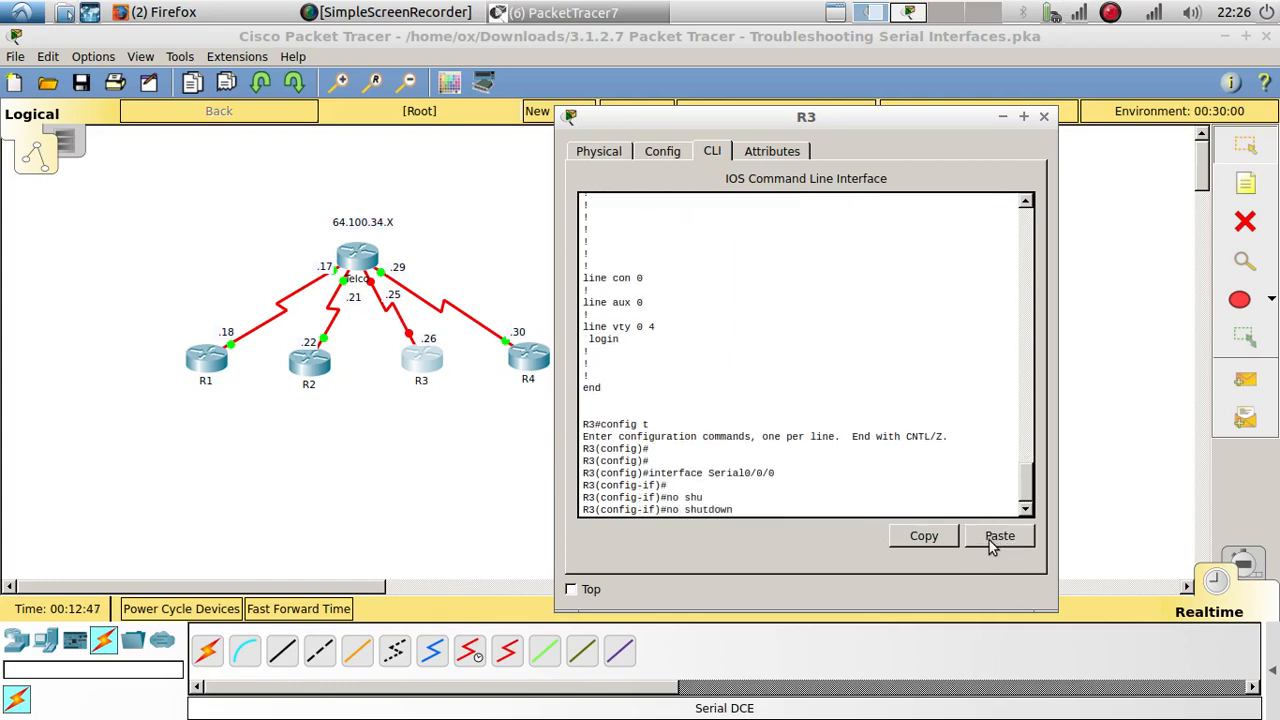
pyautogui.press('Return')
pyautogui.press('Return')
pyautogui.press('Return')
# Step: Review Serial0/0/0 in the earlier configuration listing and try to remove its clock rate with no clock rate
pyautogui.scroll(15, 811, 427)
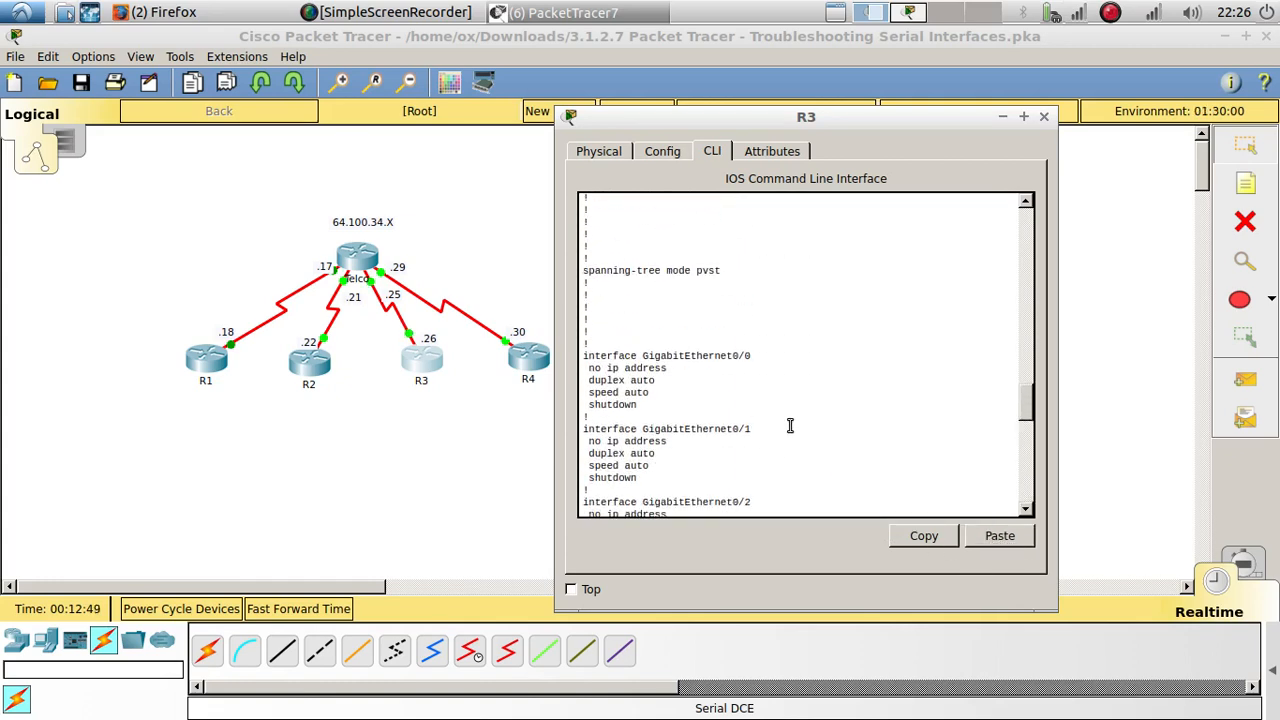
pyautogui.scroll(-5, 789, 429)
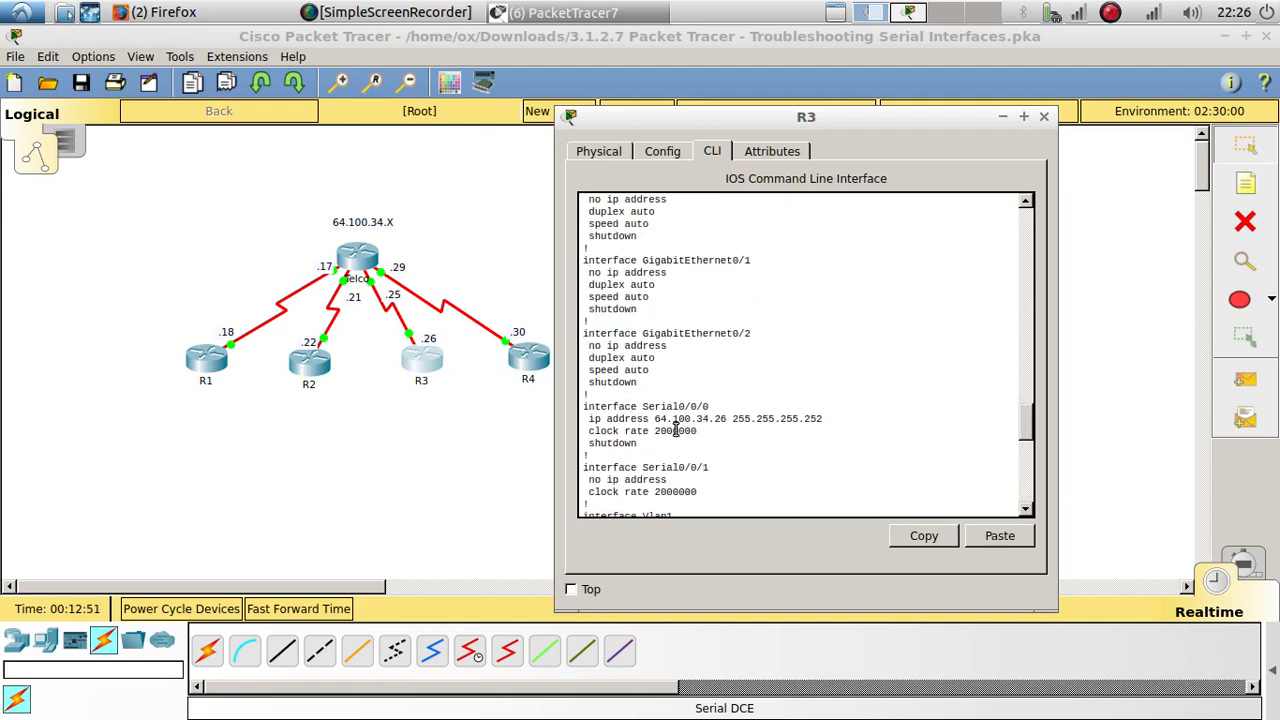
pyautogui.scroll(-3, 679, 429)
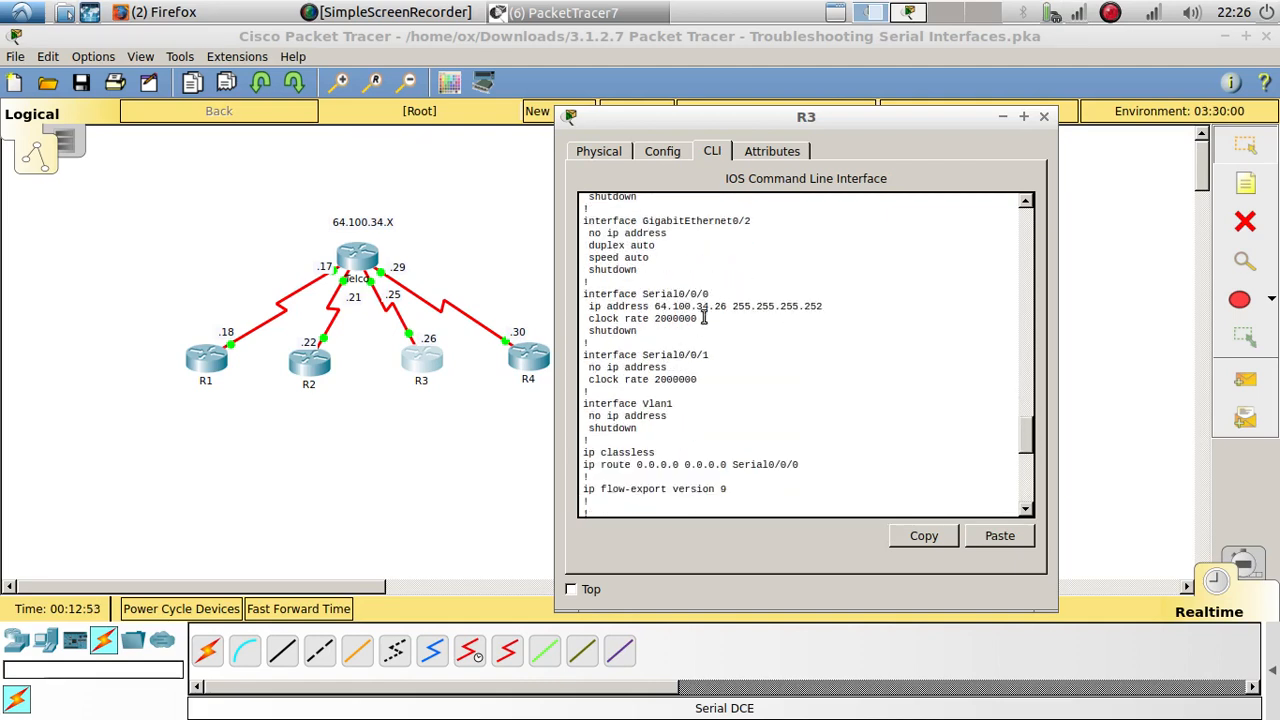
pyautogui.moveTo(702, 318); pyautogui.dragTo(596, 318)
pyautogui.click(706, 414)
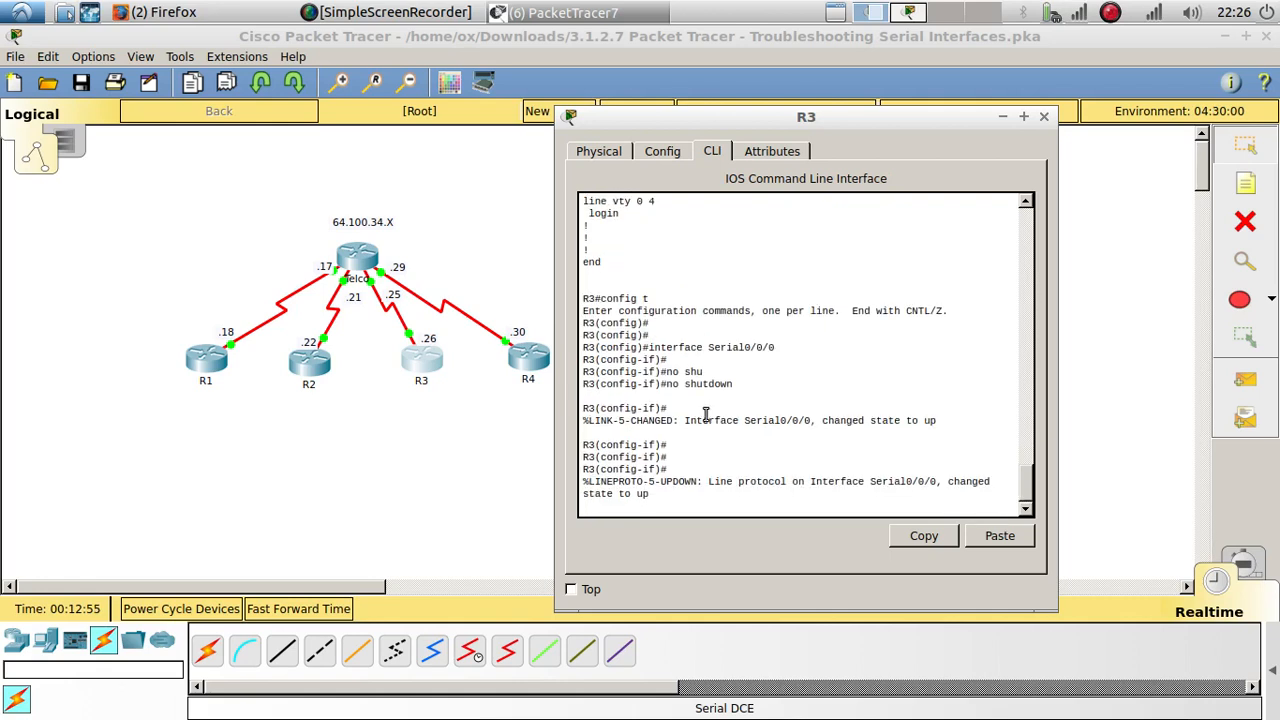
pyautogui.press('Return')
pyautogui.press('Return')
pyautogui.press('Return')
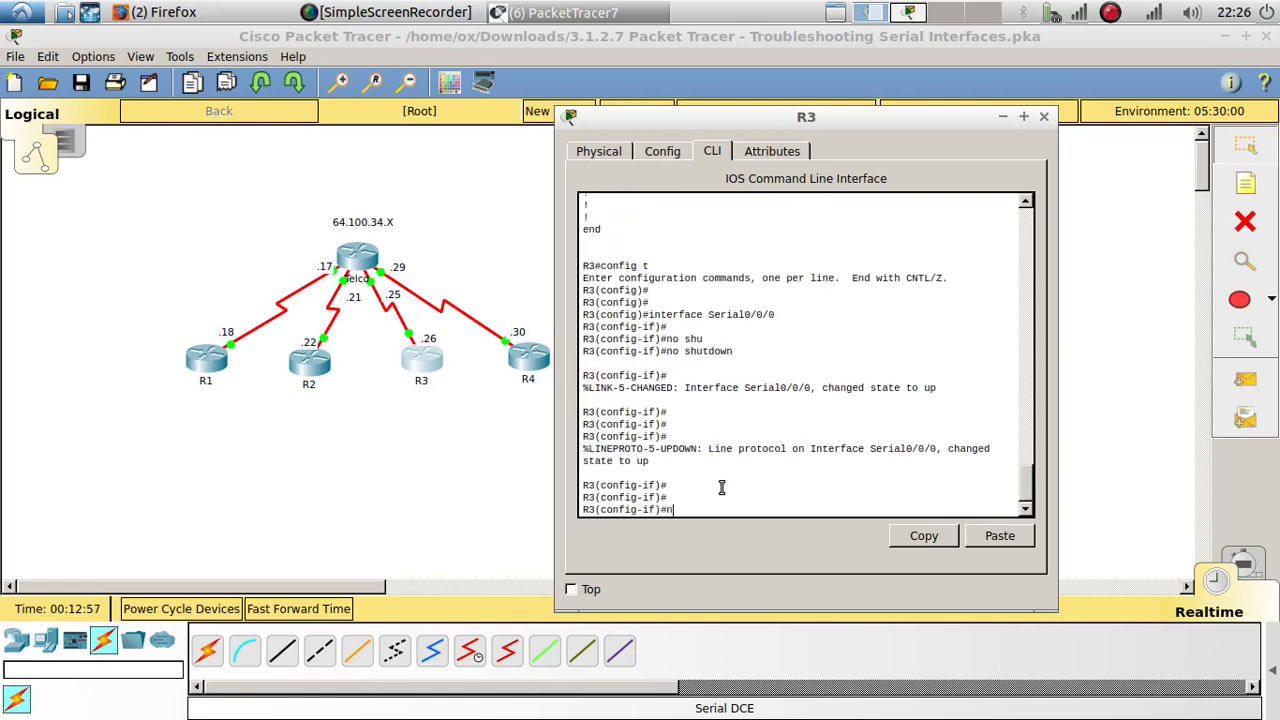
pyautogui.write('no clo')
pyautogui.press('Tab')
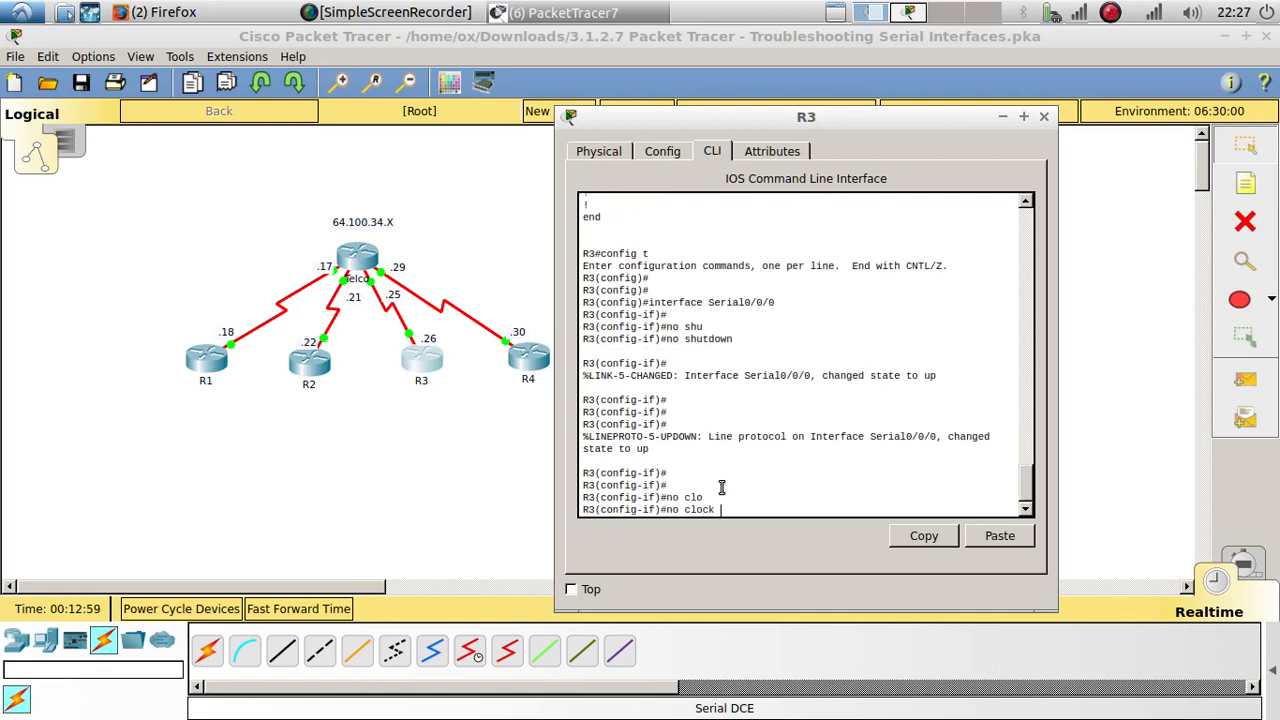
pyautogui.write('rate')
pyautogui.press('Return')
pyautogui.press('Return')
pyautogui.press('Return')
pyautogui.press('Return')
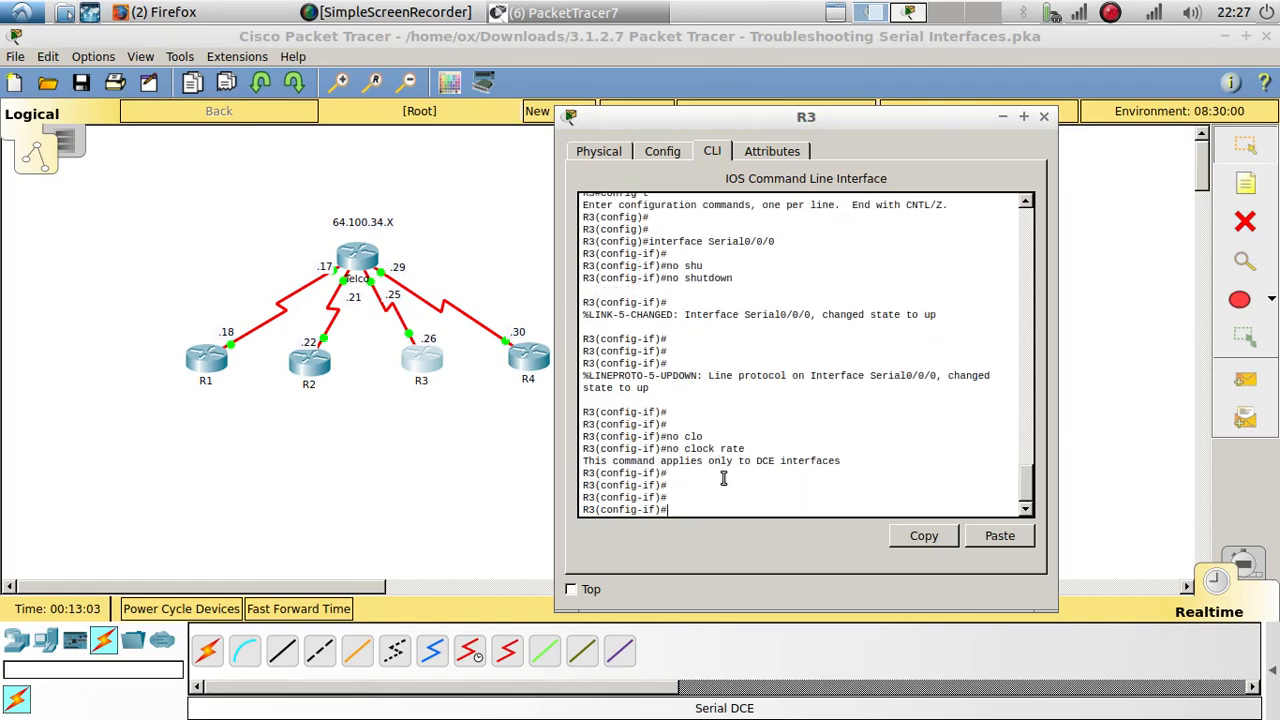
# Step: Check the ports and clocked end of the Telco–R3 link in the topology, and return to R3's command line
pyautogui.scroll(10, 723, 478)
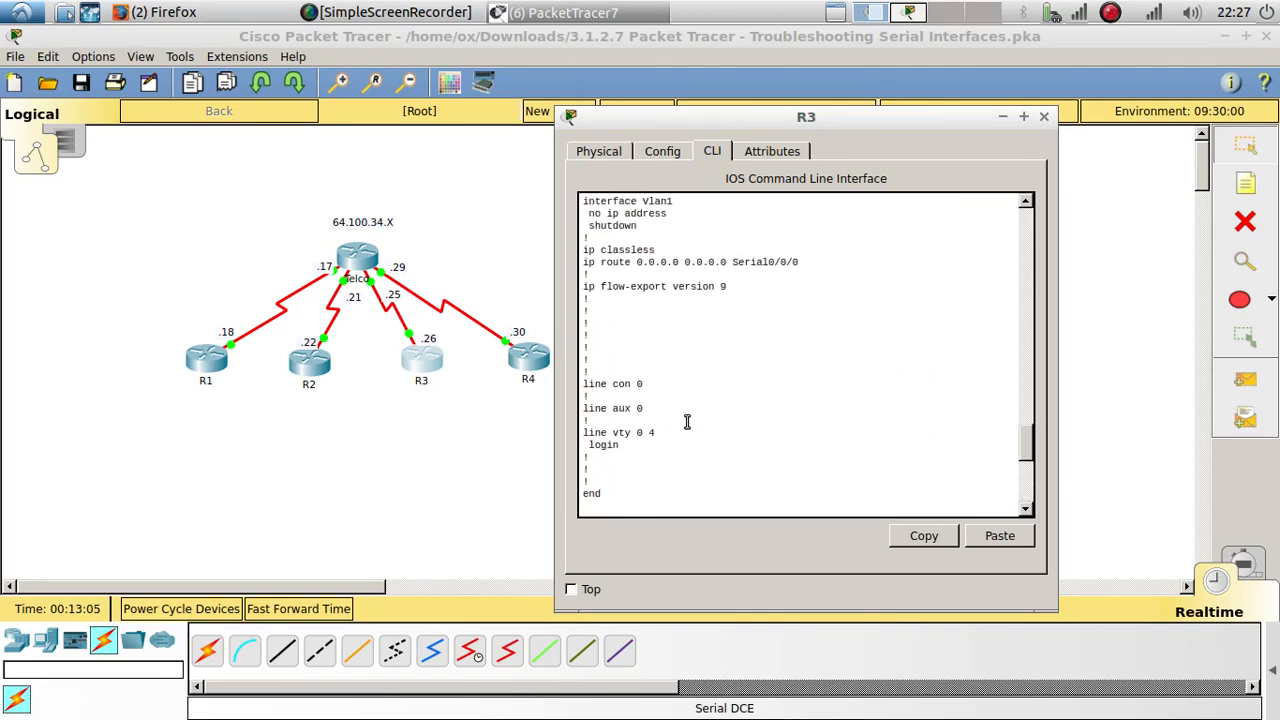
pyautogui.click(391, 401)
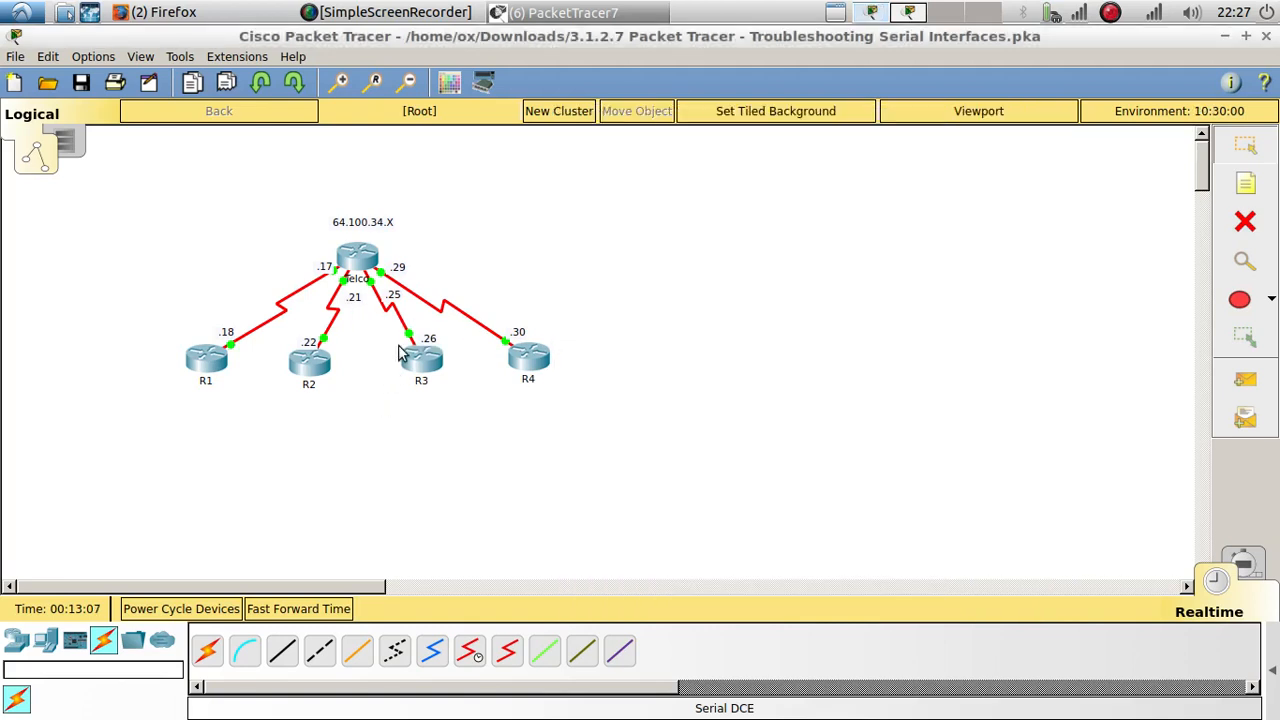
pyautogui.moveTo(409, 340)
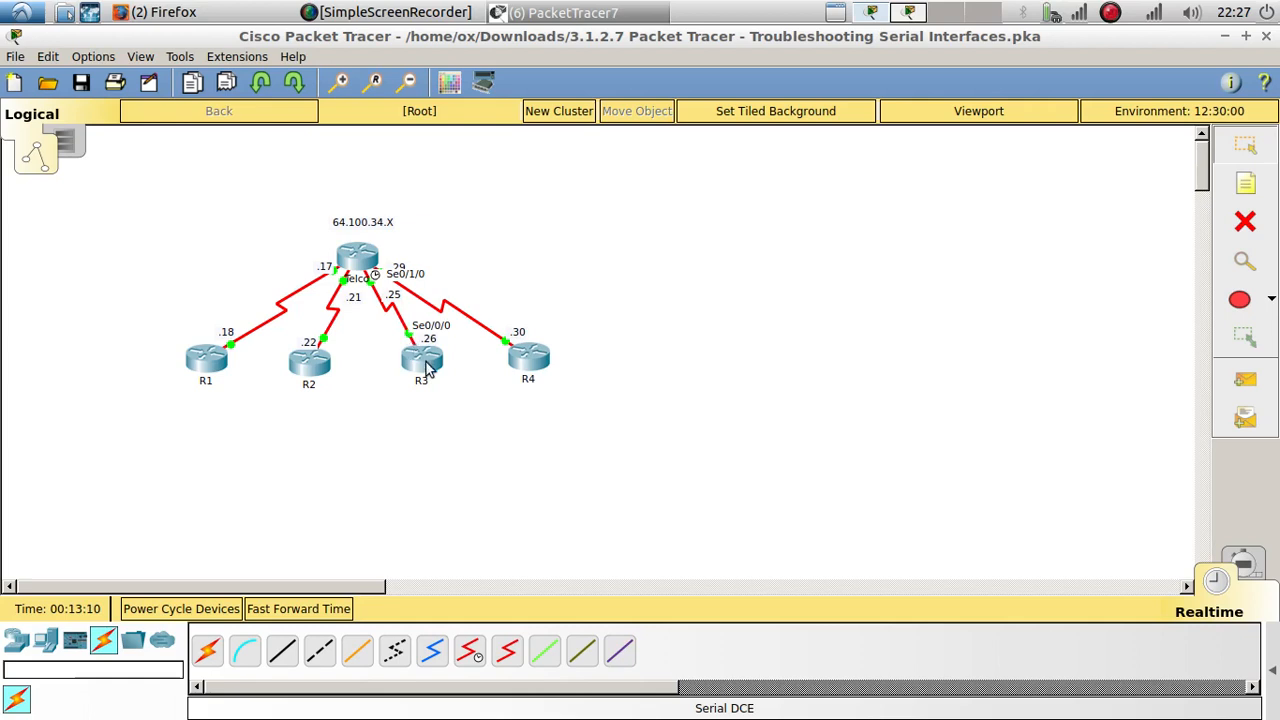
pyautogui.click(422, 362)
pyautogui.scroll(-10, 845, 430)
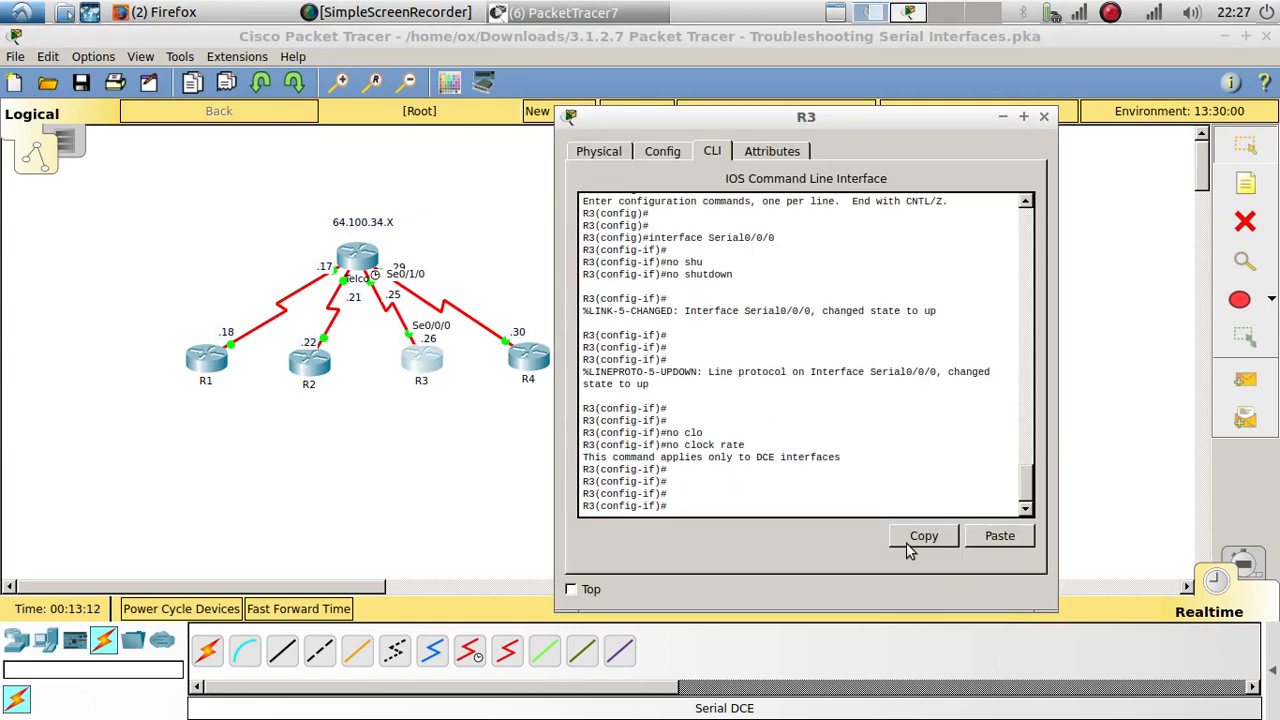
# Step: Display the running configuration from R3's interface mode with do show run and examine the Serial0/0/0 entry
pyautogui.write('show run')
pyautogui.press('Return')
pyautogui.press('Return')
pyautogui.press('Return')
pyautogui.press('Return')
pyautogui.press('Return')
pyautogui.press('Return')
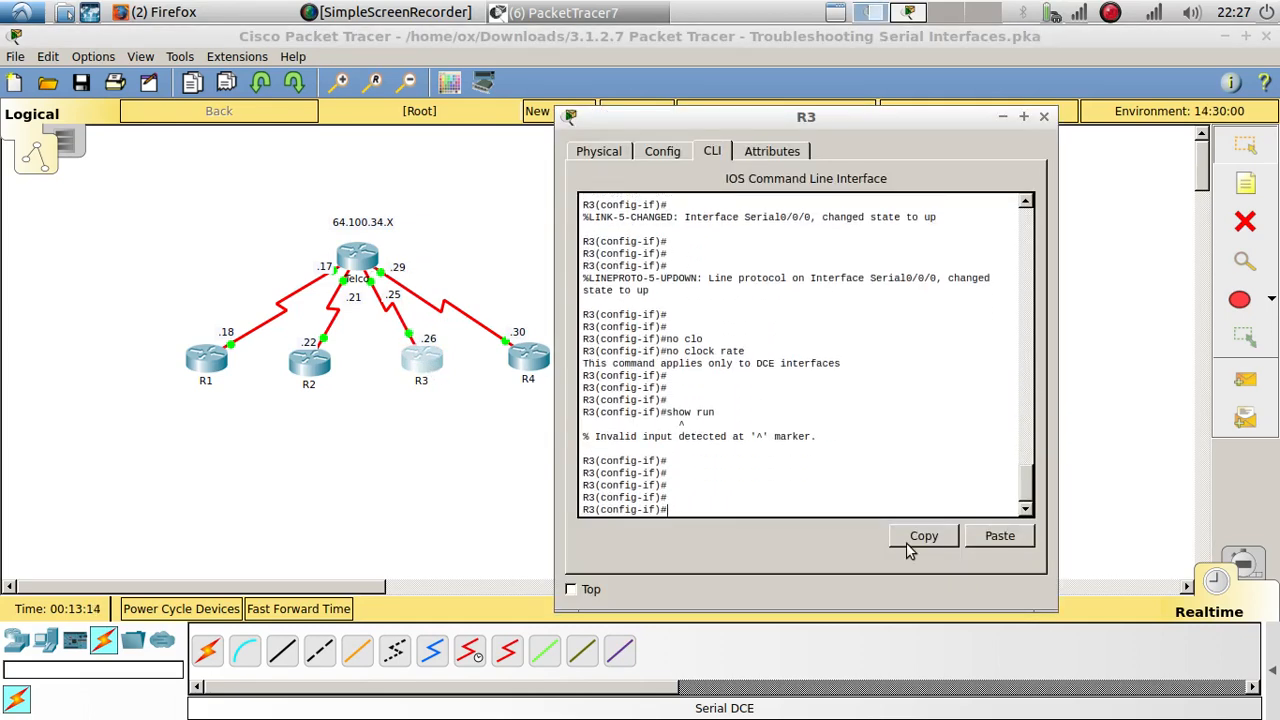
pyautogui.write('do show ')
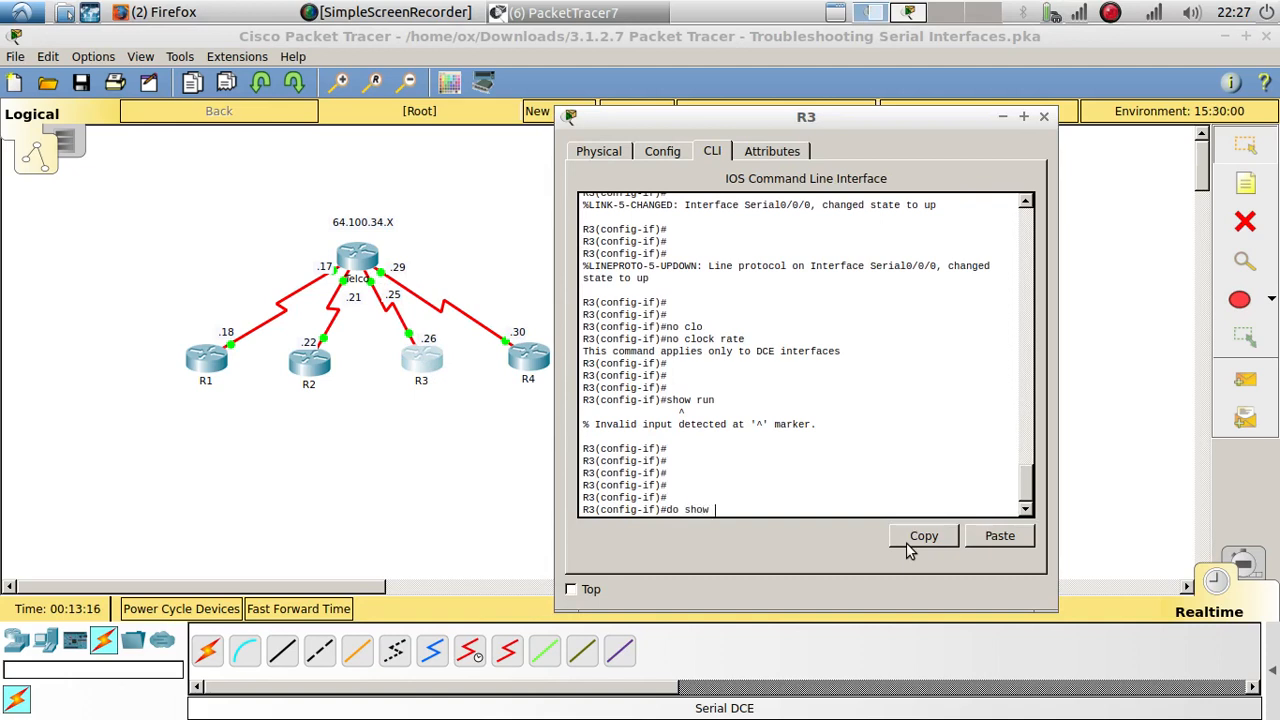
pyautogui.write('run')
pyautogui.press('Return')
pyautogui.press('space')
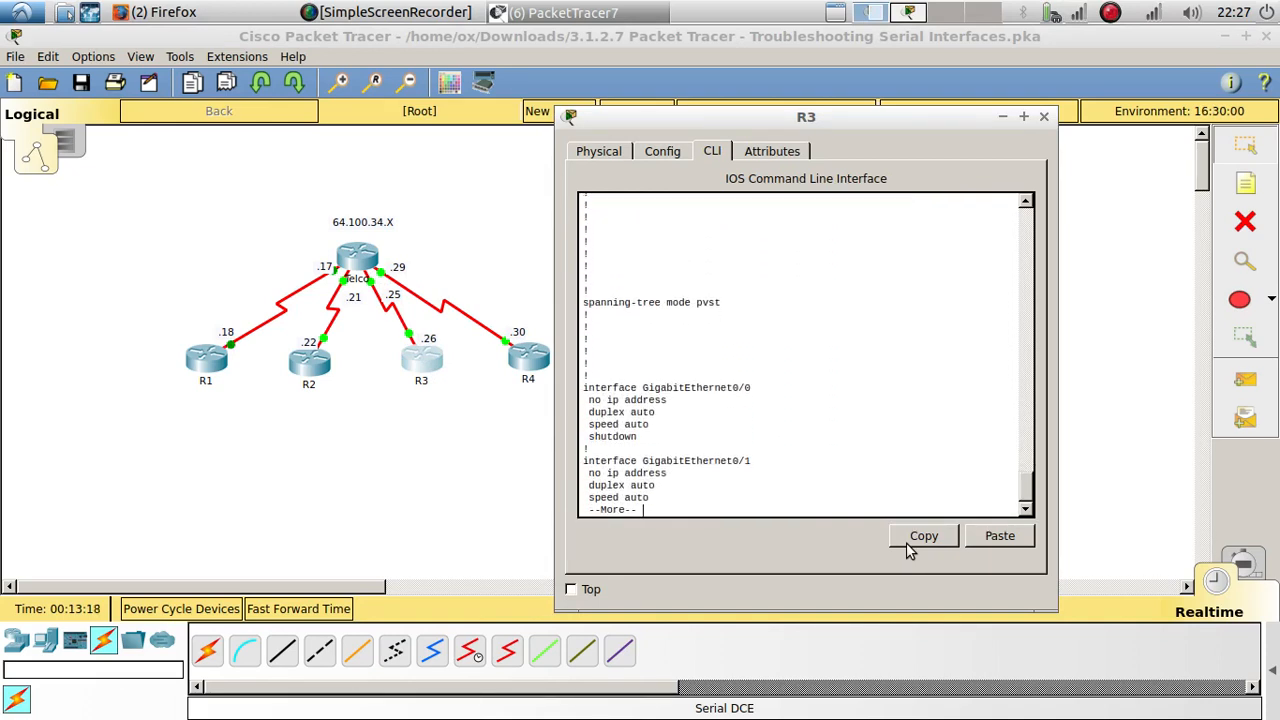
pyautogui.press('Return')
pyautogui.press('Return')
pyautogui.press('Return')
pyautogui.press('Return')
pyautogui.press('Return')
pyautogui.press('Return')
pyautogui.press('Return')
pyautogui.press('Return')
pyautogui.press('Return')
pyautogui.press('Return')
pyautogui.press('Return')
pyautogui.press('Return')
pyautogui.press('Return')
pyautogui.press('Return')
pyautogui.press('Return')
pyautogui.press('Return')
pyautogui.press('Return')
pyautogui.press('Return')
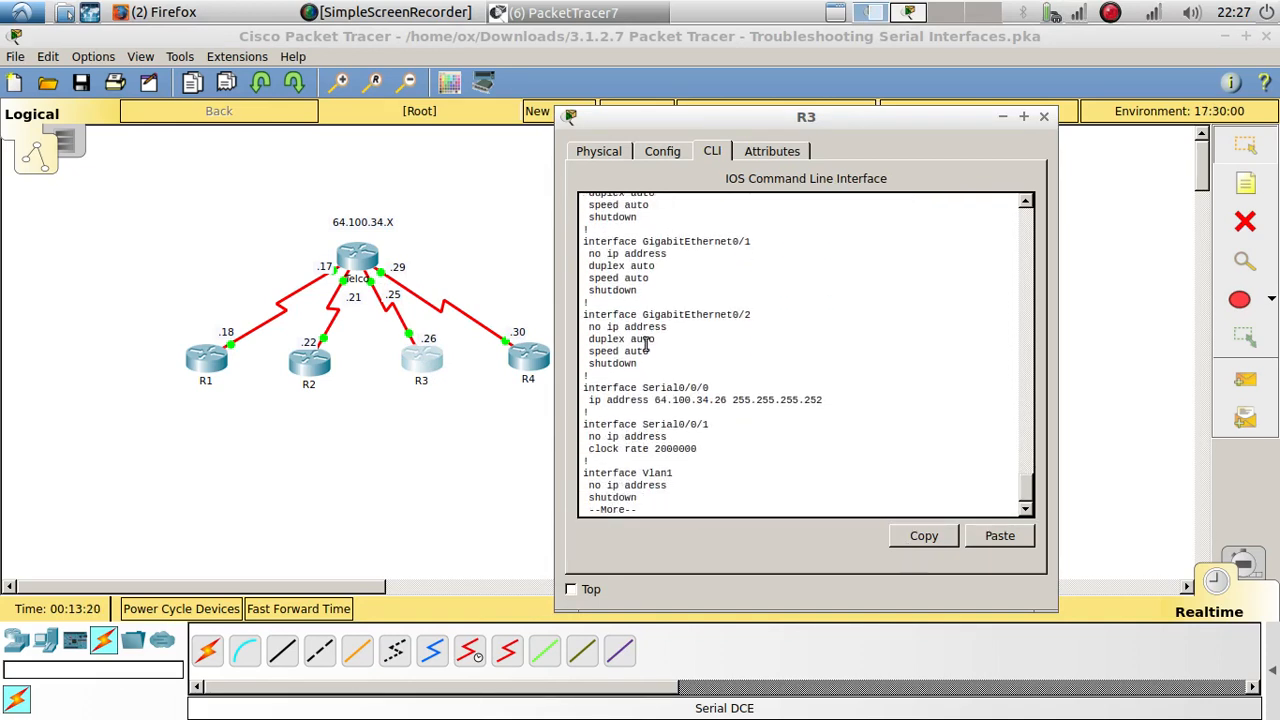
pyautogui.moveTo(834, 404); pyautogui.dragTo(583, 388)
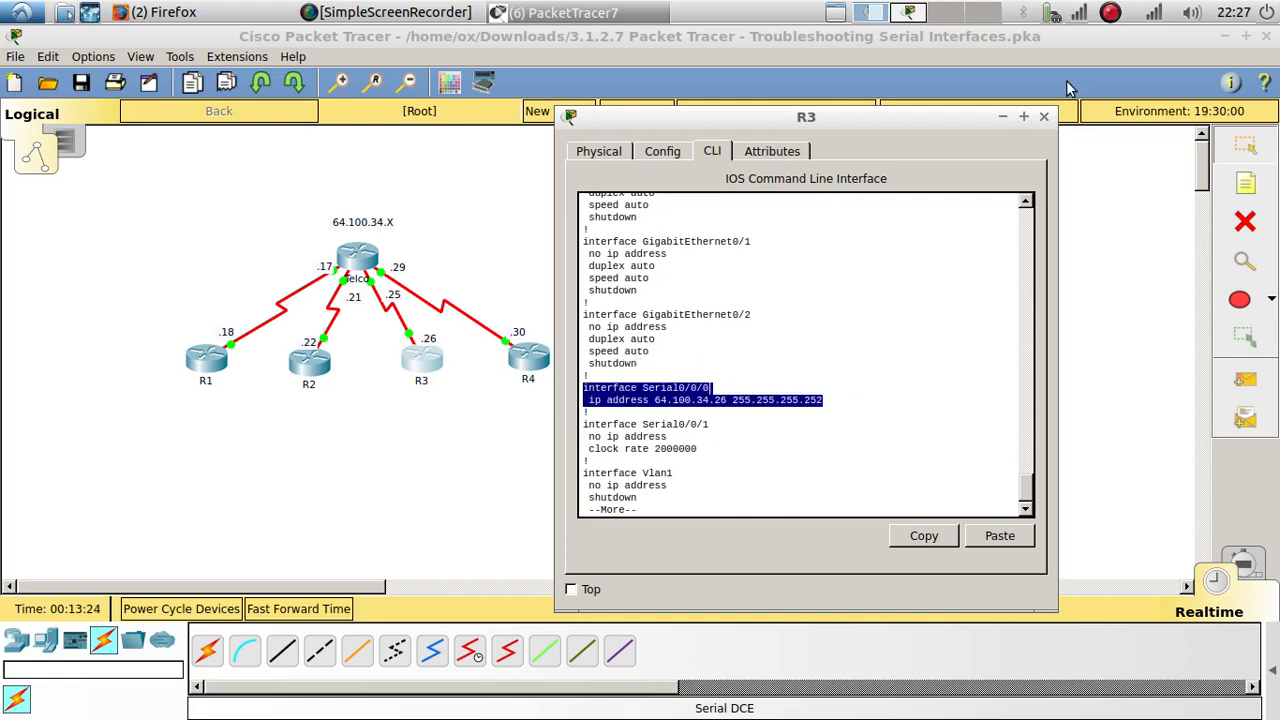
# Step: Open R4's command line and try to display its running configuration from user EXEC mode
pyautogui.click(538, 360)
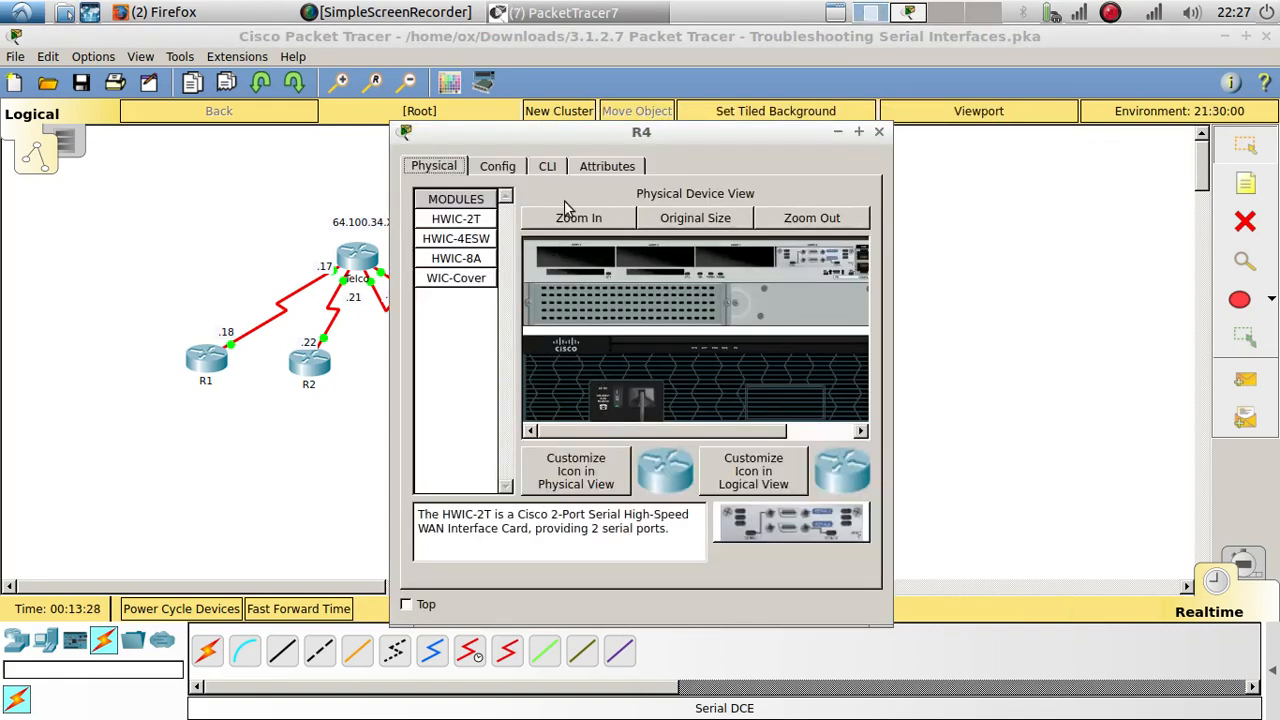
pyautogui.click(548, 172)
pyautogui.press('Return')
pyautogui.press('Return')
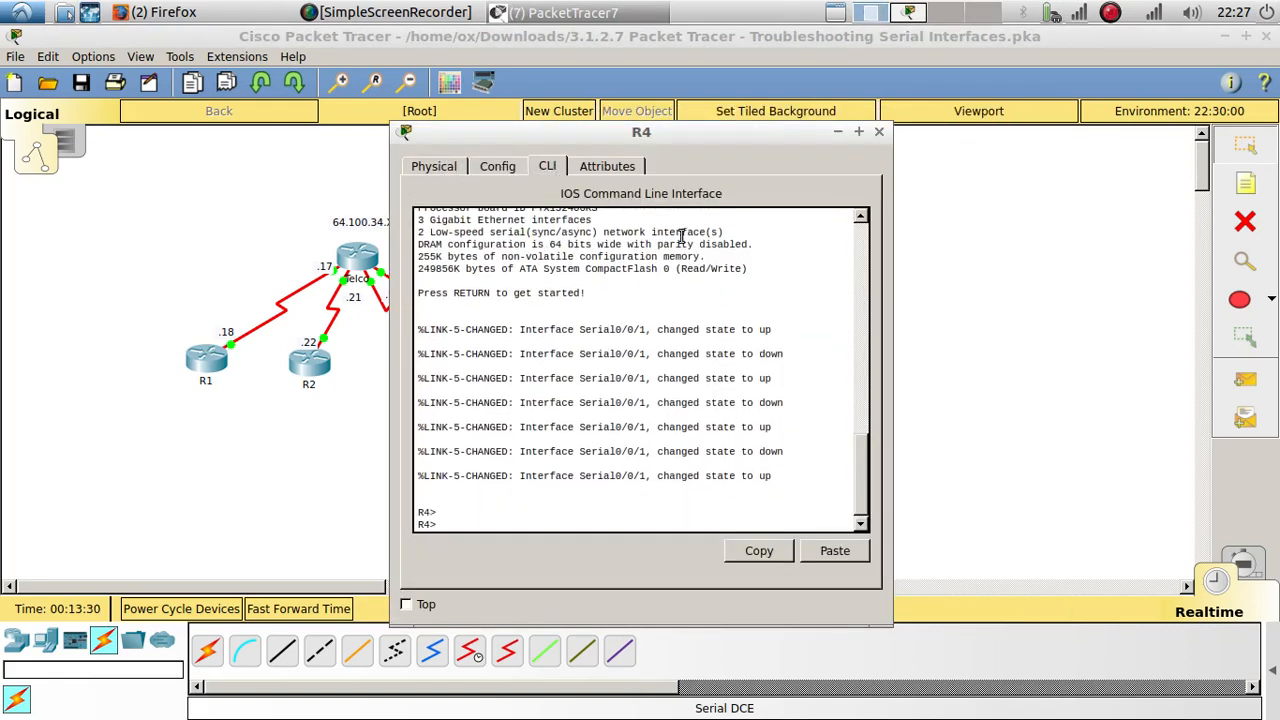
pyautogui.press('Return')
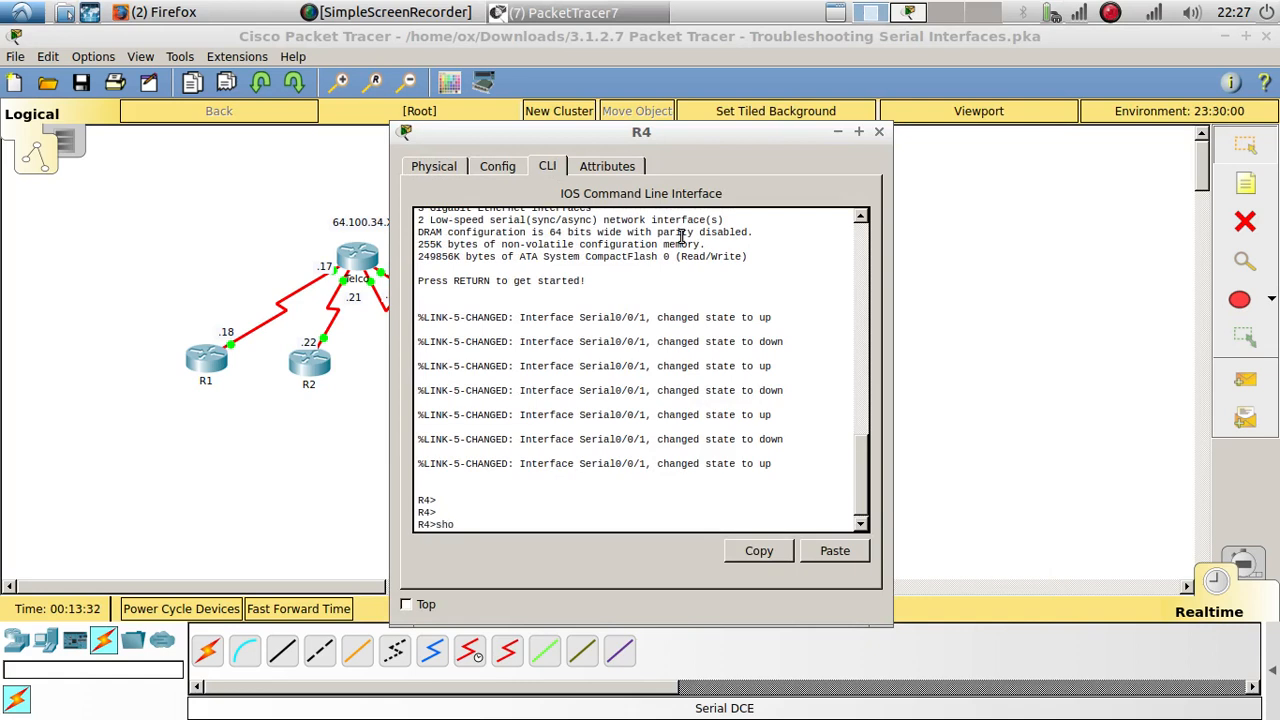
pyautogui.write('show run')
pyautogui.press('Return')
pyautogui.press('Return')
pyautogui.press('Return')
pyautogui.press('Return')
pyautogui.press('Return')
pyautogui.press('Return')
pyautogui.press('Return')
pyautogui.press('Return')
pyautogui.press('Return')
pyautogui.press('Return')
pyautogui.press('Return')
pyautogui.press('Return')
pyautogui.press('Return')
pyautogui.press('Return')
pyautogui.press('Return')
pyautogui.press('Return')
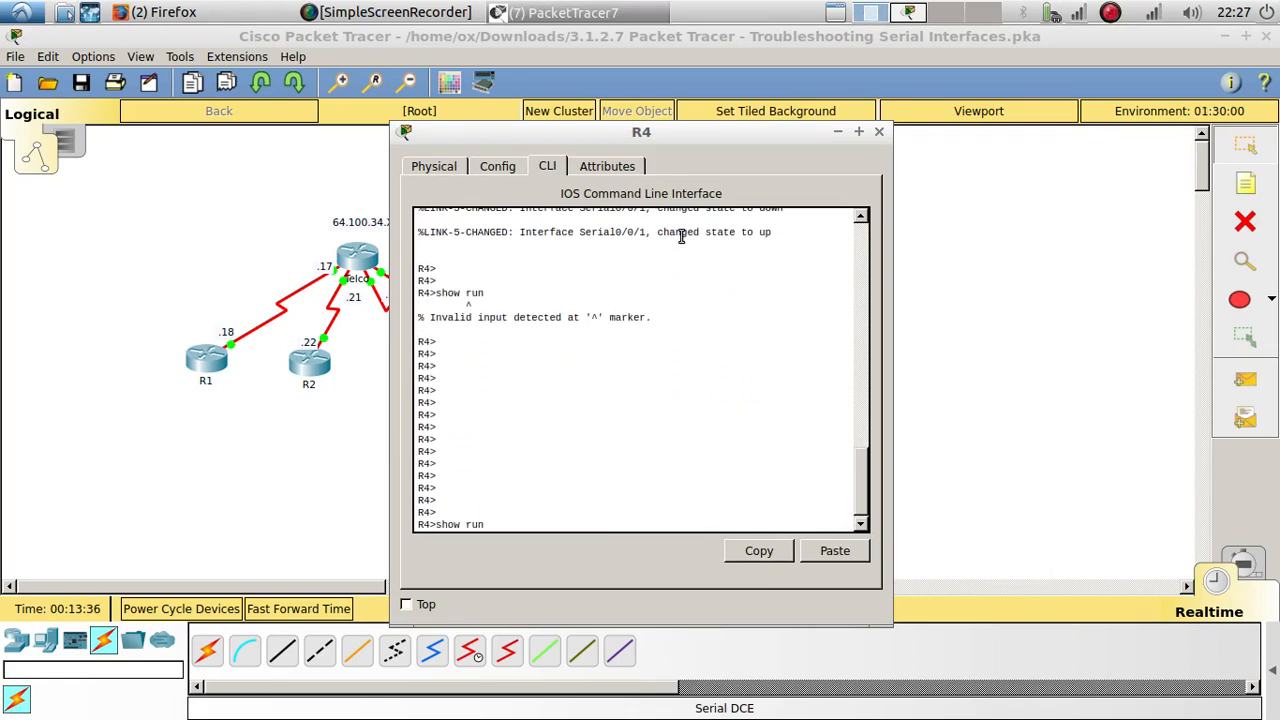
# Step: Fast-forward the simulation time past the mistyped command's lookup and enter privileged EXEC mode on R4
pyautogui.press('BackSpace')
pyautogui.press('BackSpace')
pyautogui.press('BackSpace')
pyautogui.press('BackSpace')
pyautogui.press('BackSpace')
pyautogui.press('BackSpace')
pyautogui.press('BackSpace')
pyautogui.write('end')
pyautogui.press('Return')
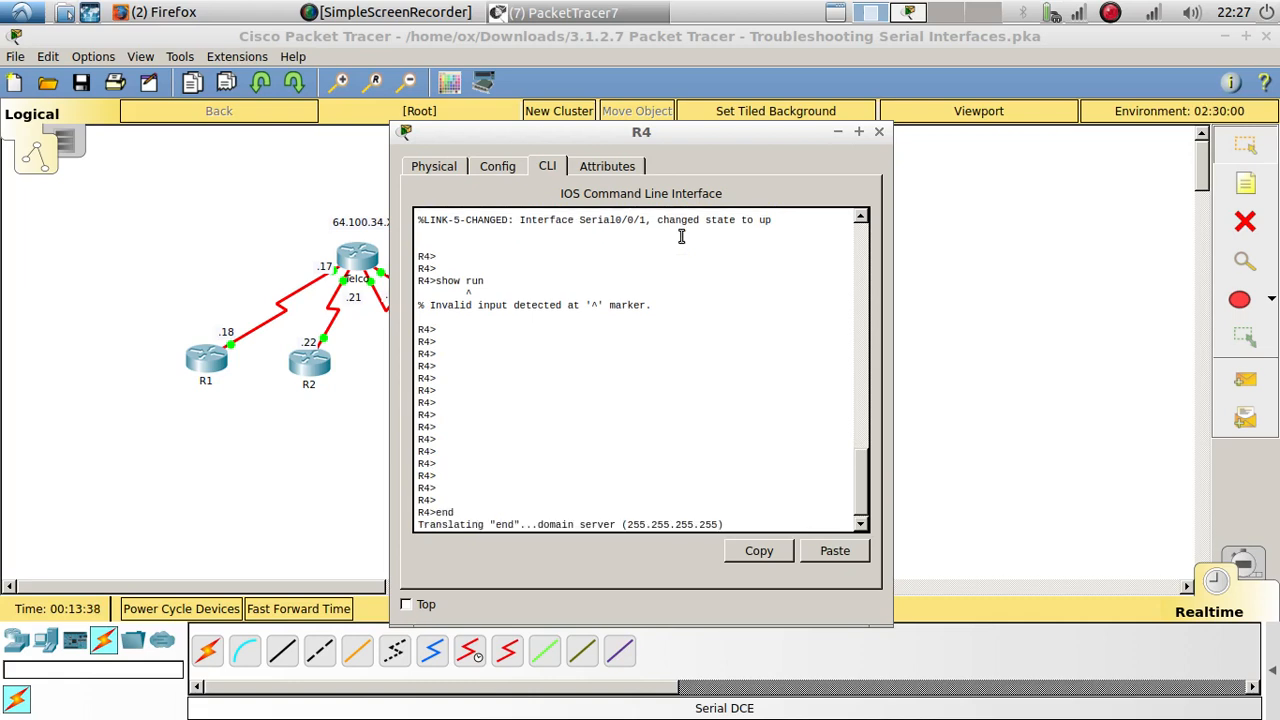
pyautogui.click(290, 607)
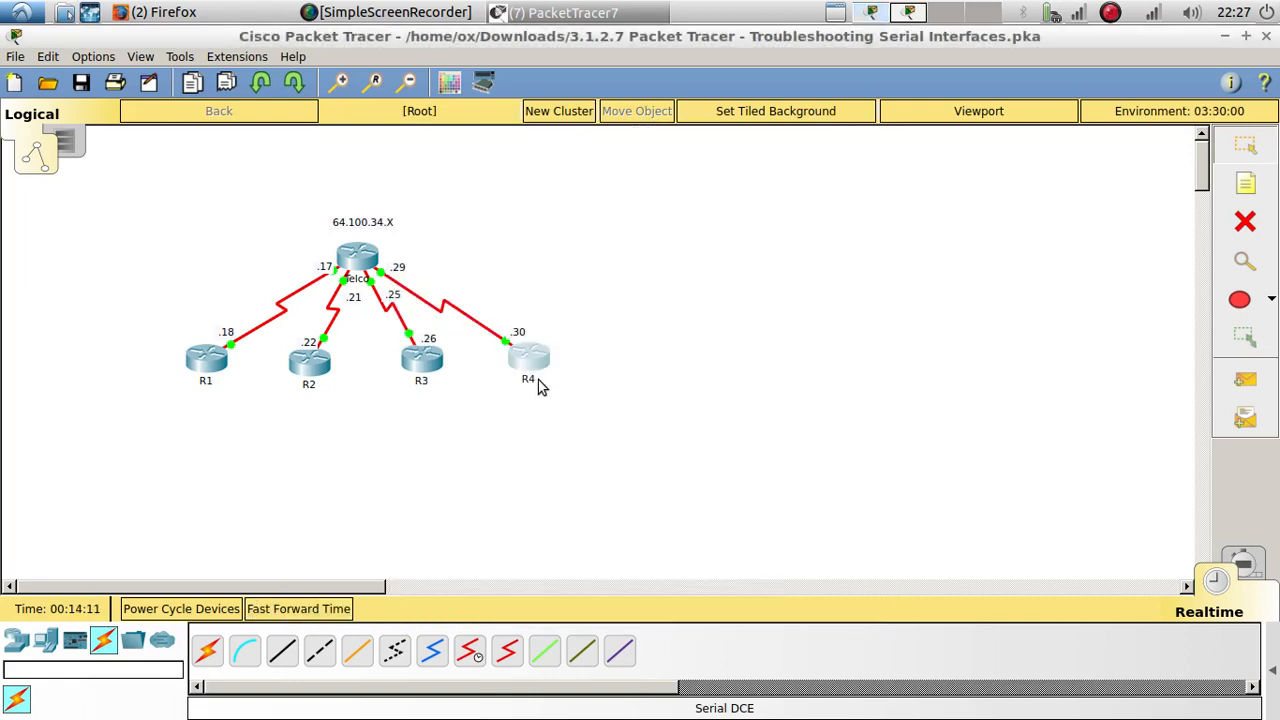
pyautogui.click(538, 387)
pyautogui.write('en')
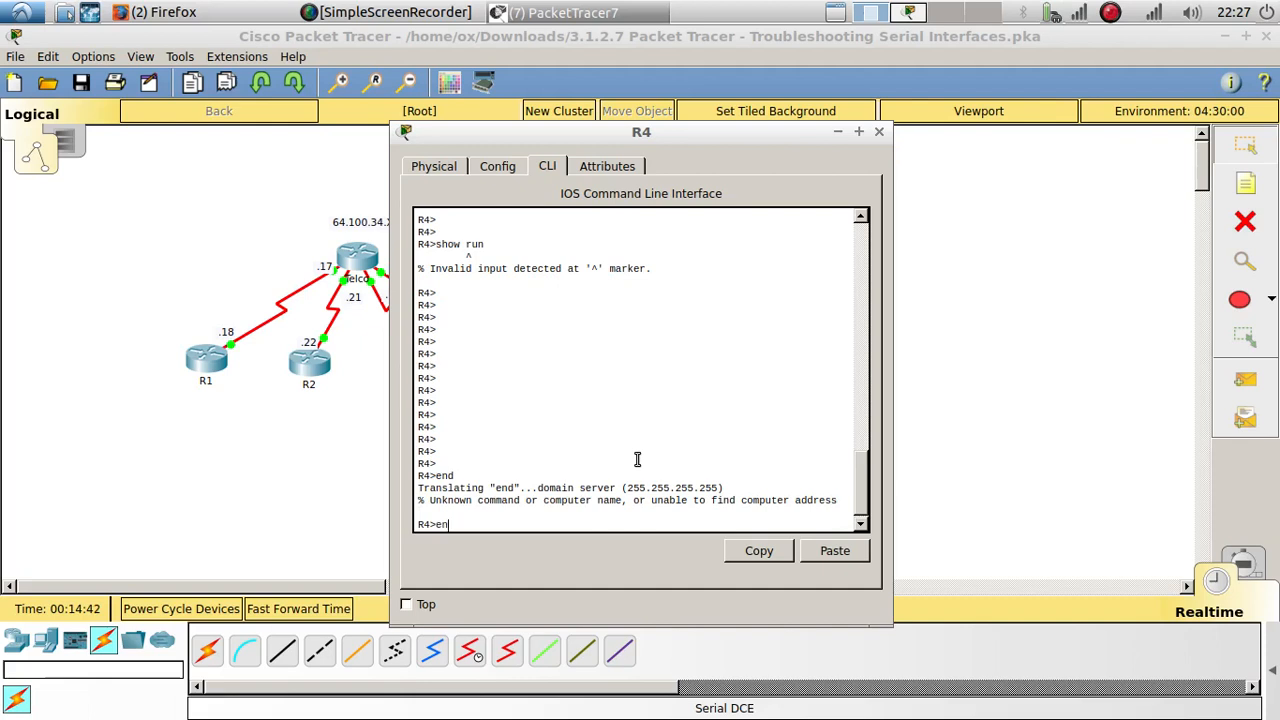
pyautogui.press('Return')
pyautogui.press('Return')
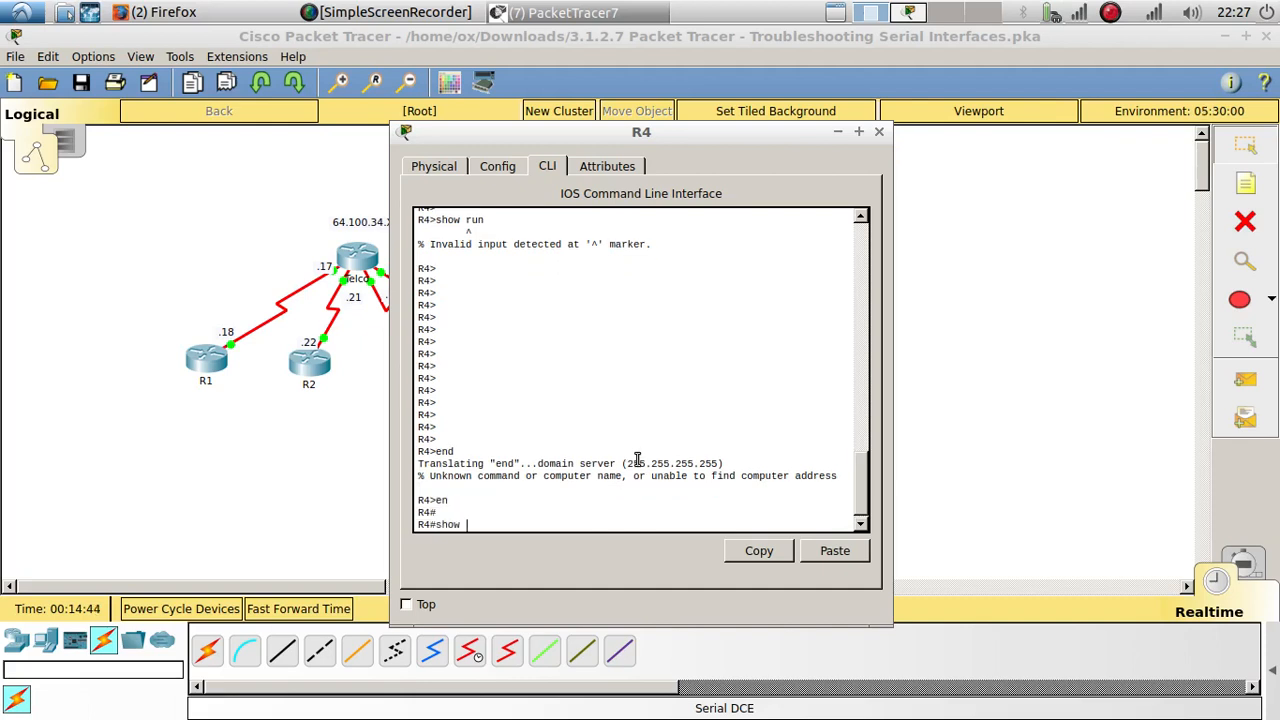
# Step: Display R4's running configuration with show run and page down to its serial interface and route entries
pyautogui.write('show run')
pyautogui.press('Return')
pyautogui.press('Return')
pyautogui.press('Return')
pyautogui.press('Return')
pyautogui.press('Return')
pyautogui.press('Return')
pyautogui.press('Return')
pyautogui.press('Return')
pyautogui.press('Return')
pyautogui.press('Return')
pyautogui.press('Return')
pyautogui.press('Return')
pyautogui.press('Return')
pyautogui.press('Return')
pyautogui.press('Return')
pyautogui.press('Return')
pyautogui.press('Return')
pyautogui.press('Return')
pyautogui.press('Return')
pyautogui.press('Return')
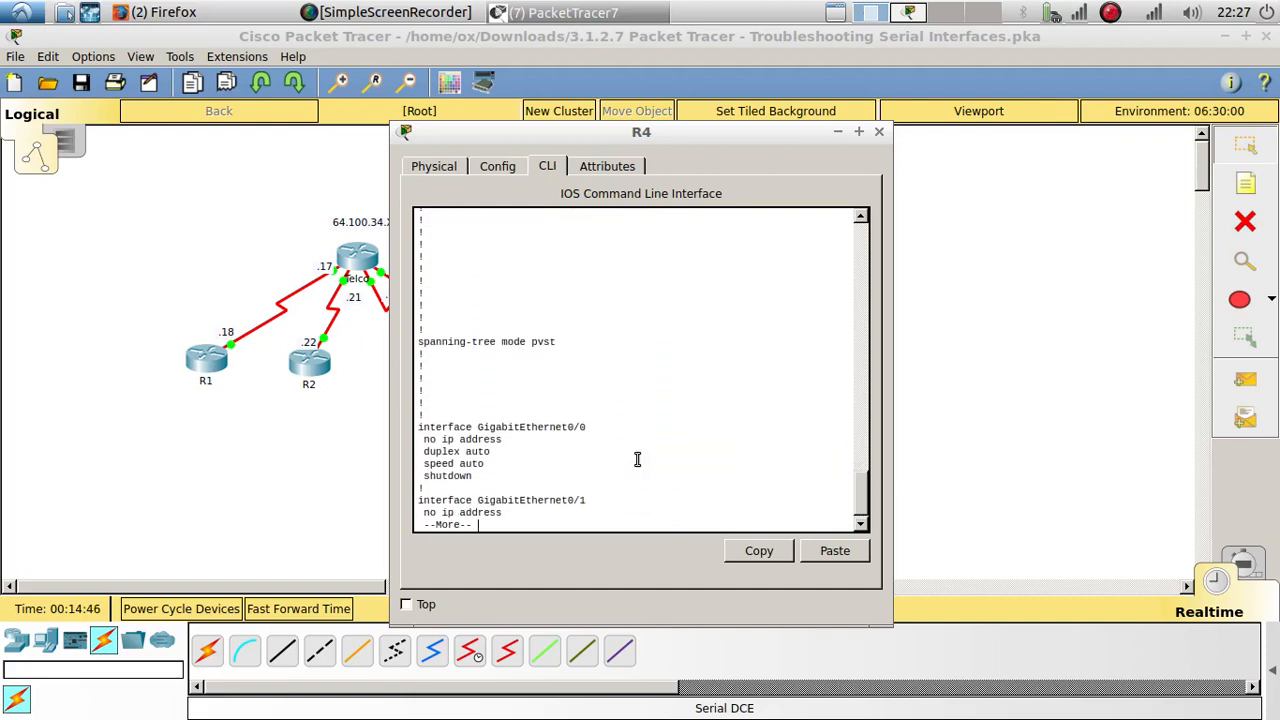
pyautogui.press('Return')
pyautogui.press('Return')
pyautogui.press('Return')
pyautogui.press('Return')
pyautogui.press('Return')
pyautogui.press('Return')
pyautogui.press('Return')
pyautogui.press('Return')
pyautogui.press('Return')
pyautogui.press('Return')
pyautogui.press('Return')
pyautogui.press('Return')
pyautogui.press('Return')
pyautogui.press('Return')
pyautogui.press('Return')
pyautogui.press('Return')
pyautogui.press('Return')
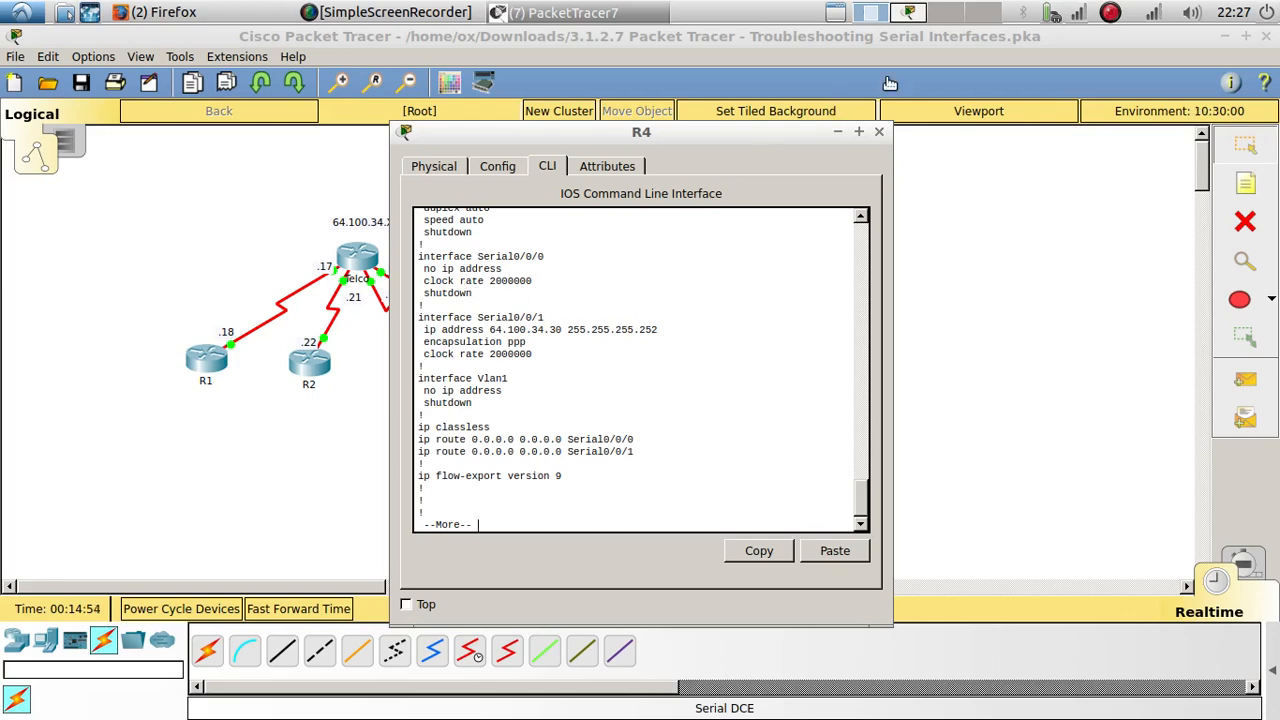
# Step: Compare R4's Serial0/0/1 address and encapsulation with the activity's addressing table, and page to the end of the configuration
pyautogui.click(909, 14)
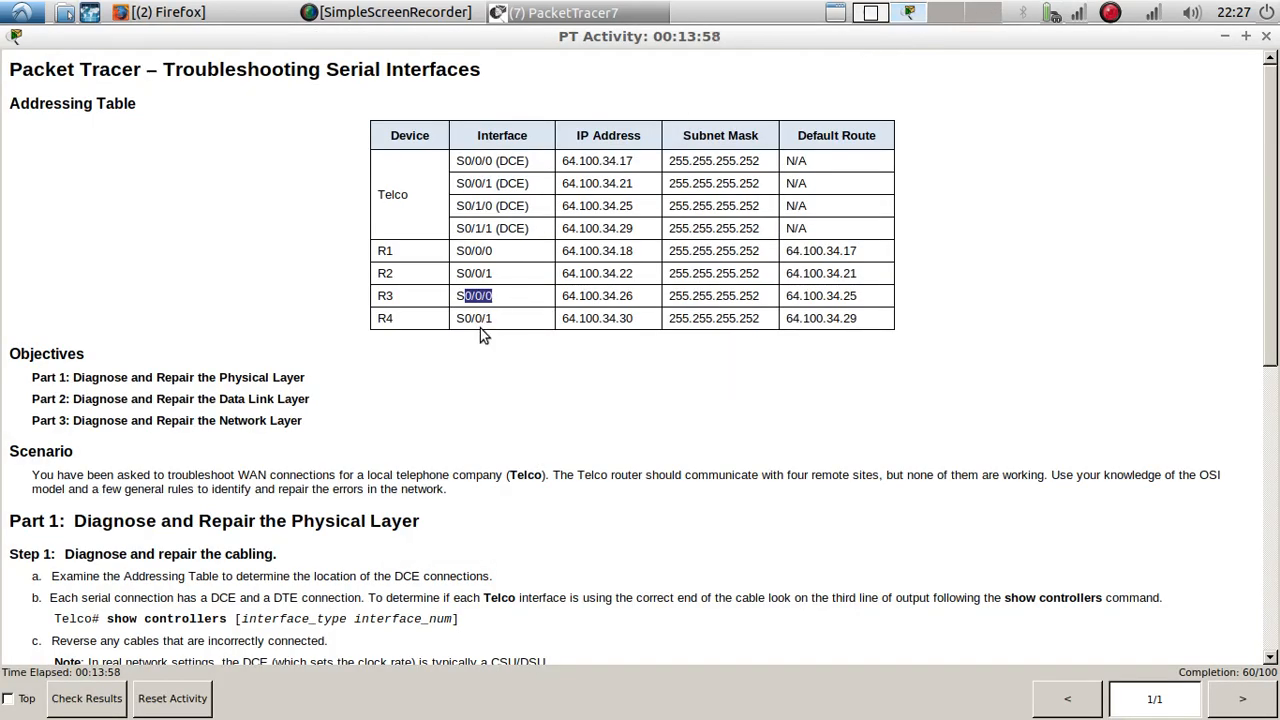
pyautogui.click(871, 13)
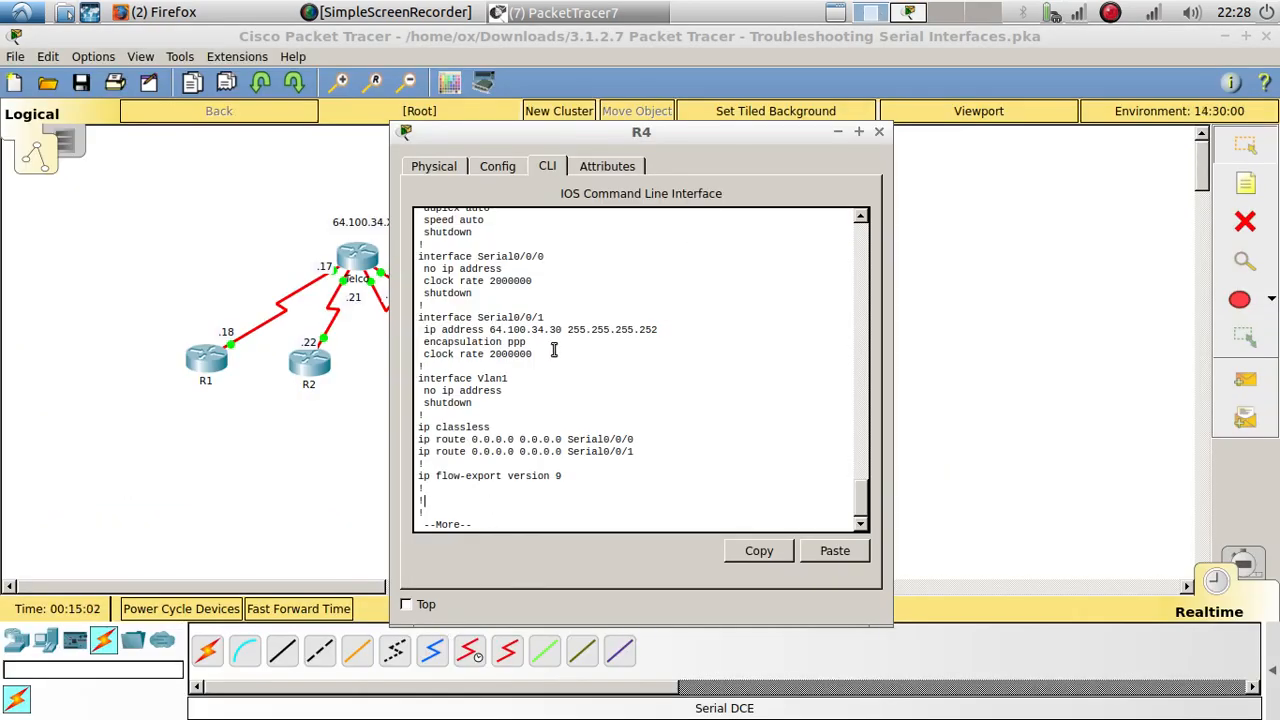
pyautogui.moveTo(533, 343); pyautogui.dragTo(424, 346)
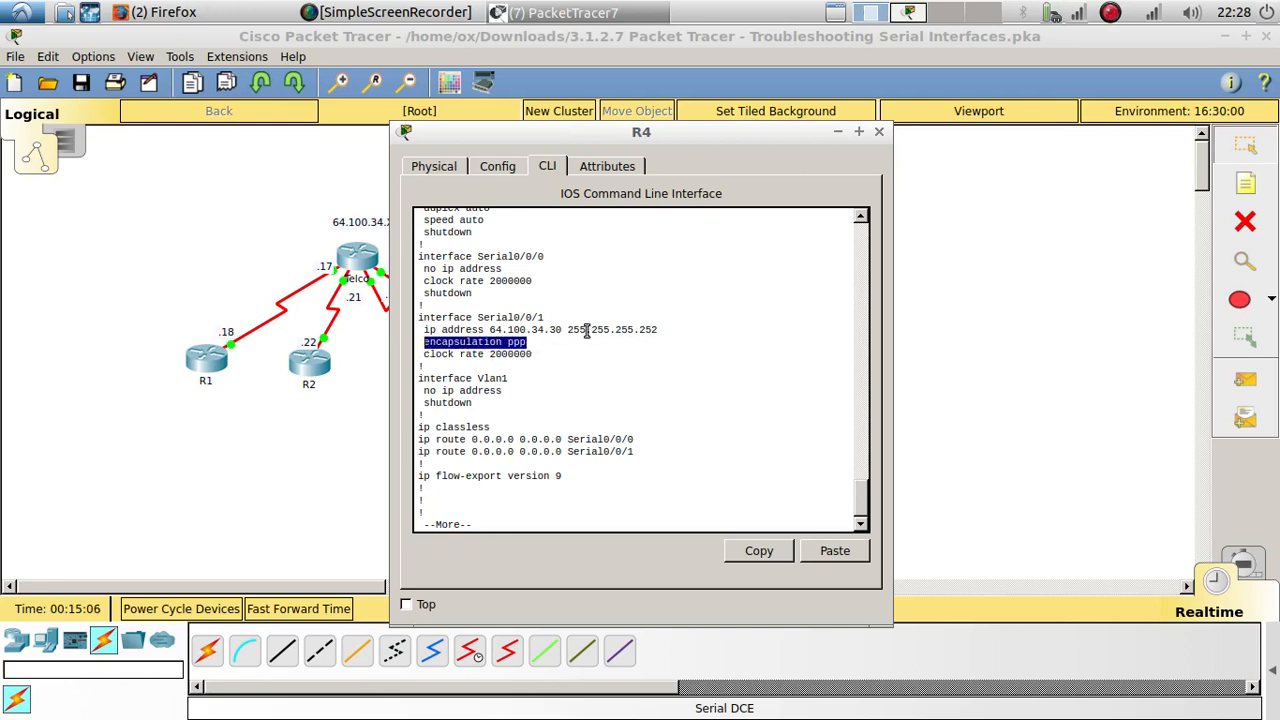
pyautogui.click(528, 397)
pyautogui.press('space')
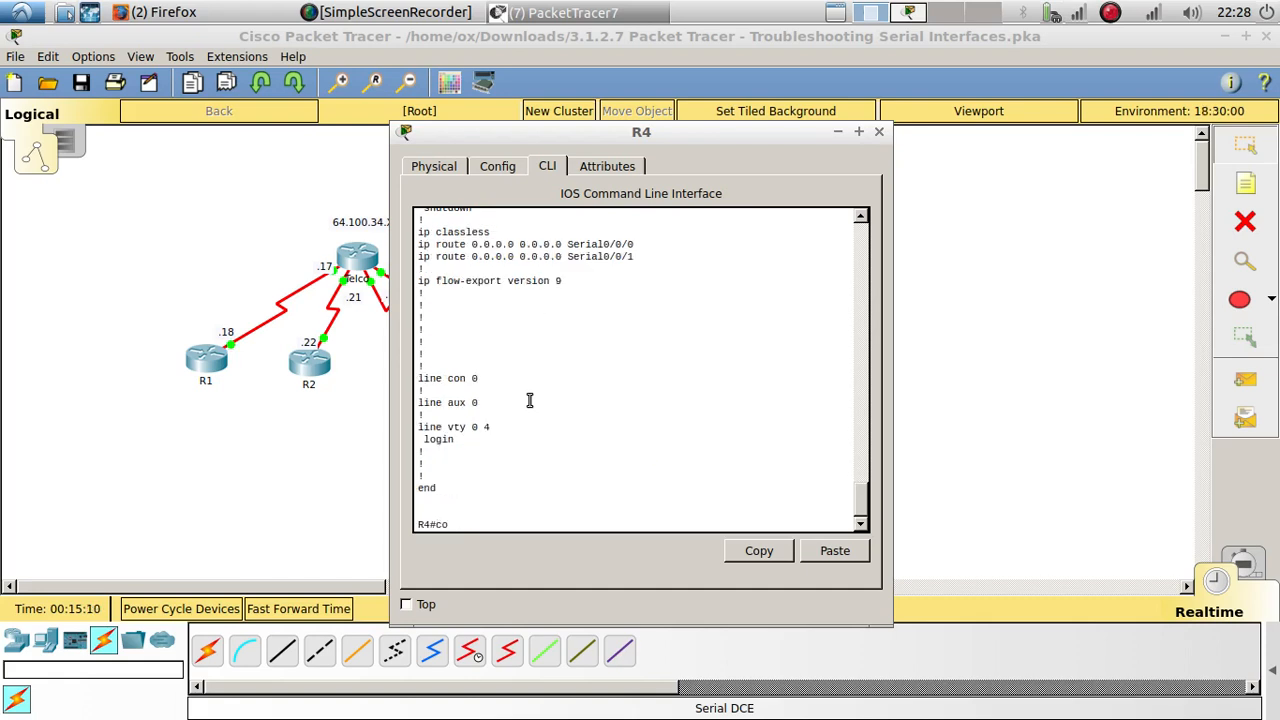
# Step: Enter global configuration mode on R4 and open interface Serial0/0/1, reusing its line from the running configuration
pyautogui.write('config t')
pyautogui.press('Return')
pyautogui.press('Return')
pyautogui.press('Return')
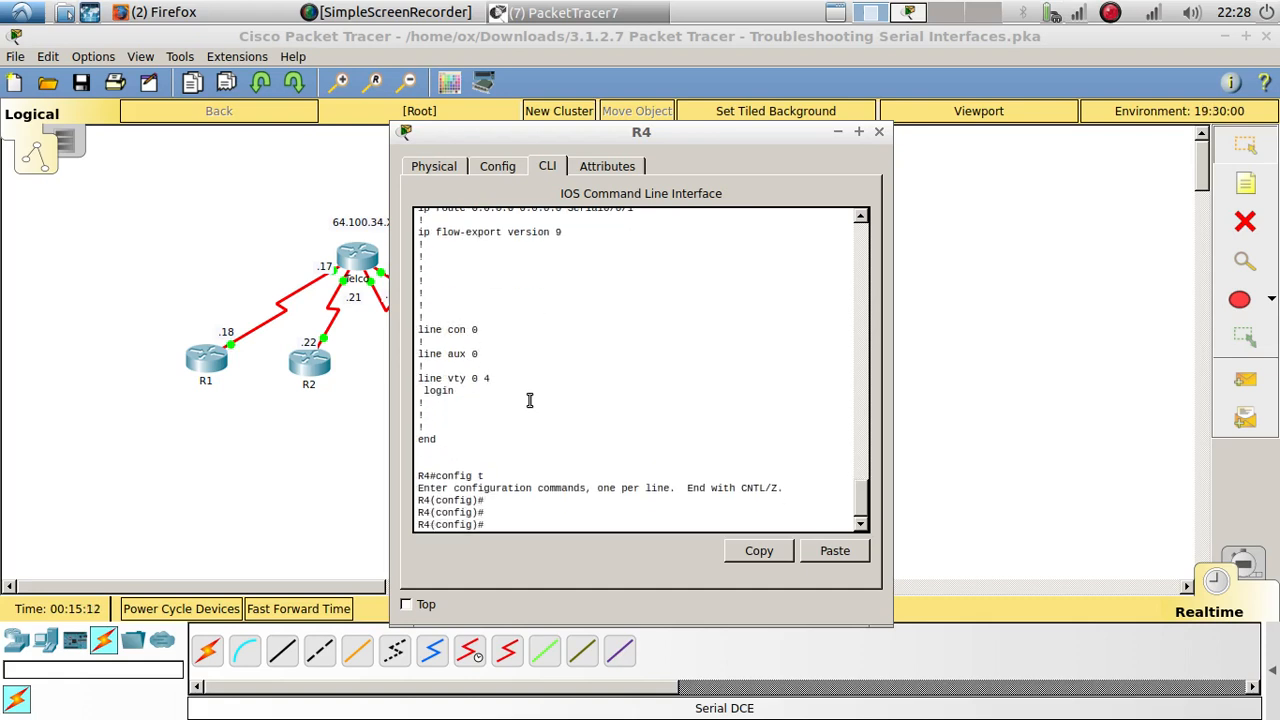
pyautogui.scroll(10, 530, 400)
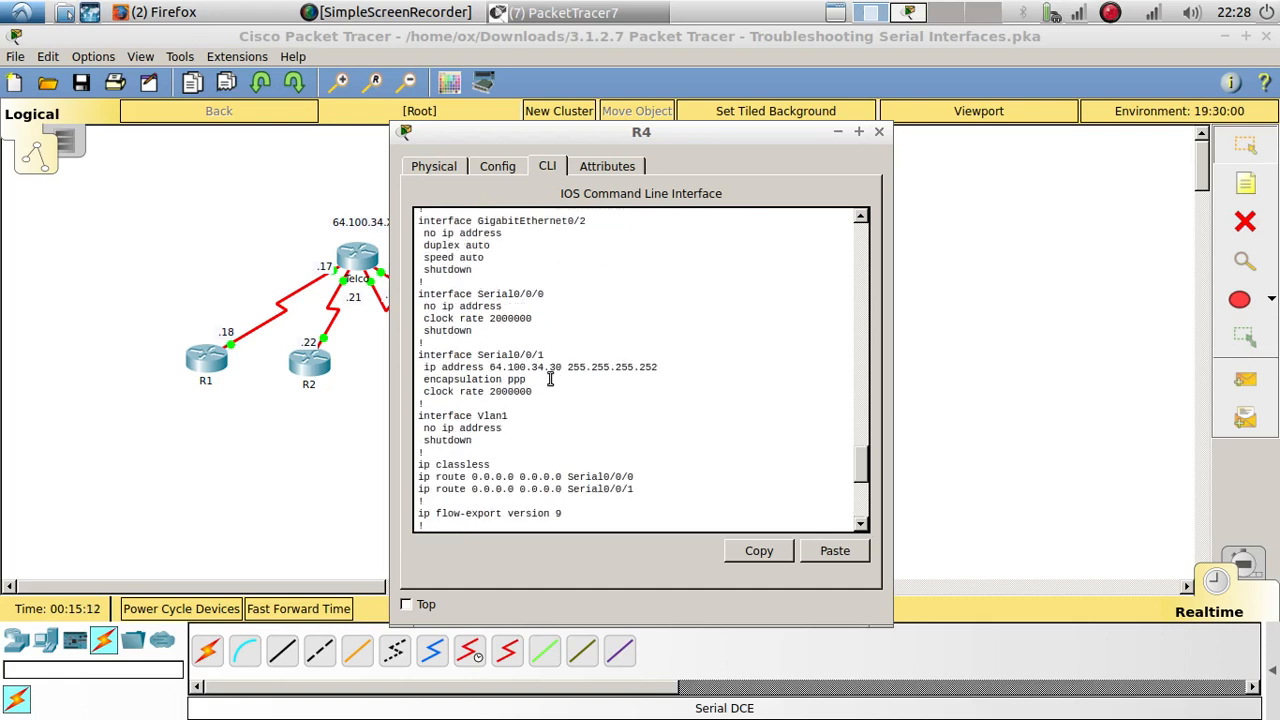
pyautogui.tripleClick(420, 356)
pyautogui.click(757, 551)
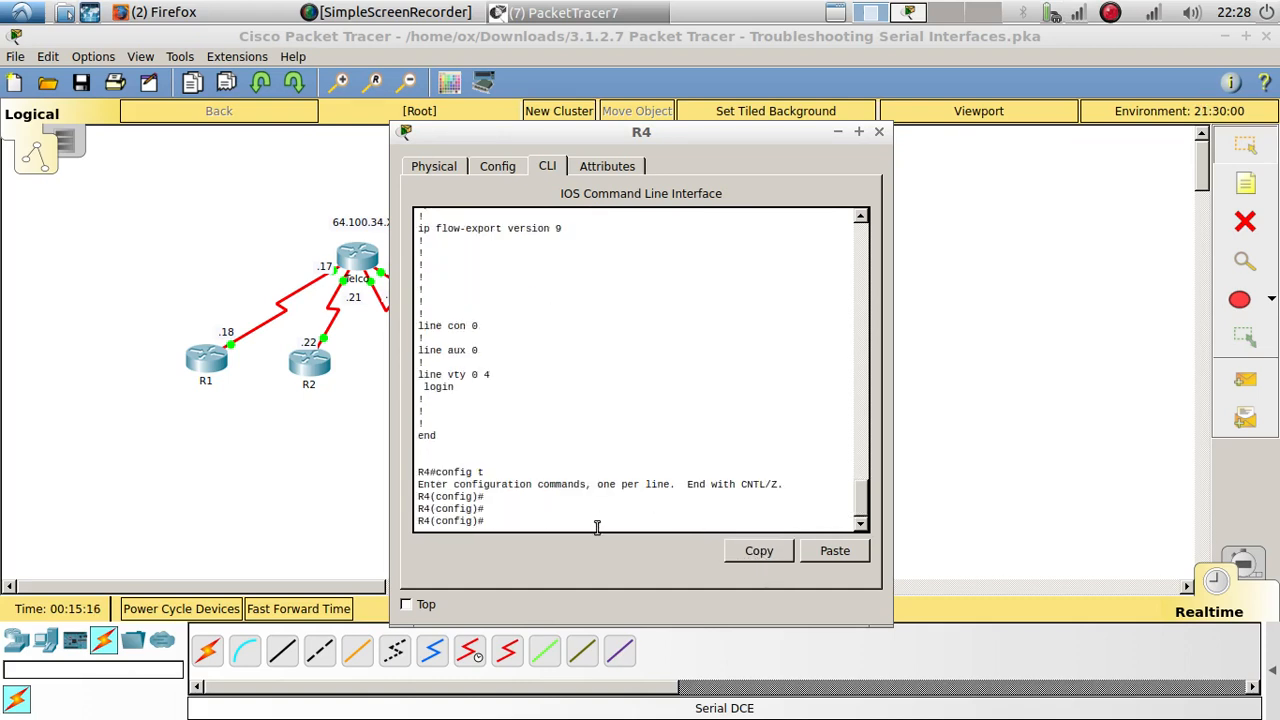
pyautogui.click(864, 562)
pyautogui.press('Return')
pyautogui.press('Return')
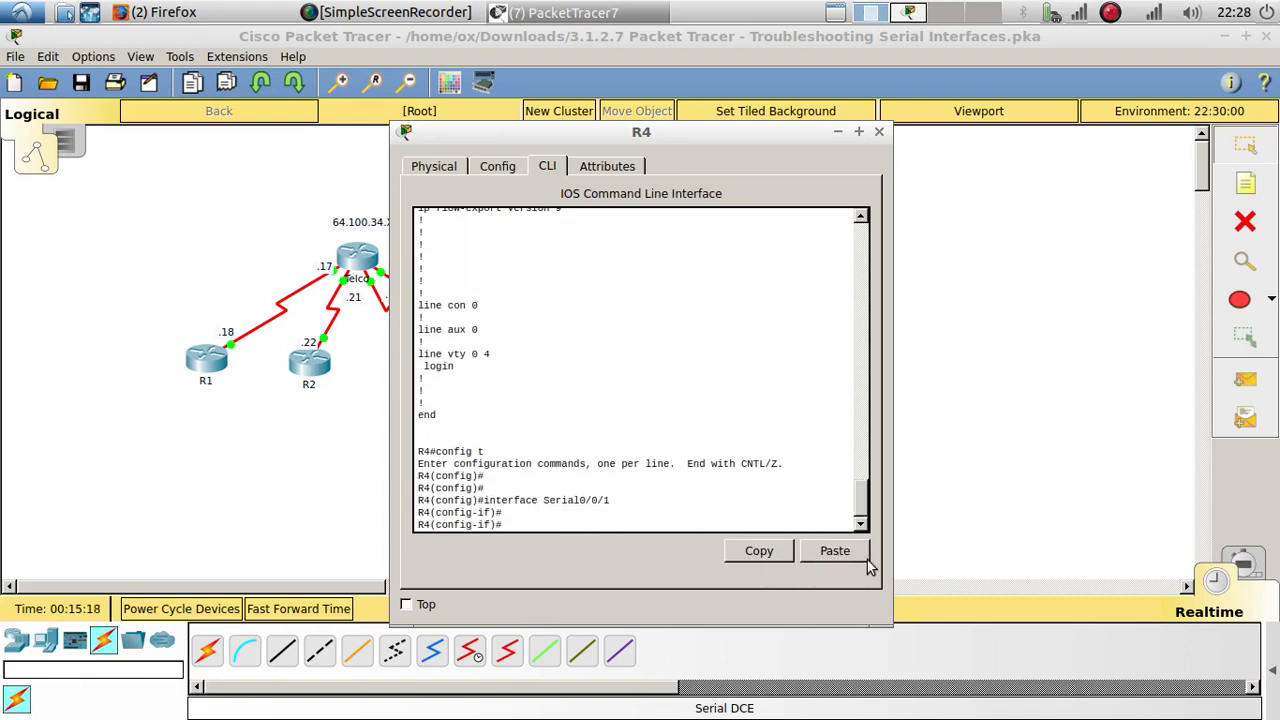
# Step: Set the encapsulation of R4's Serial0/0/1 interface to HDLC
pyautogui.write('en')
pyautogui.press('Tab')
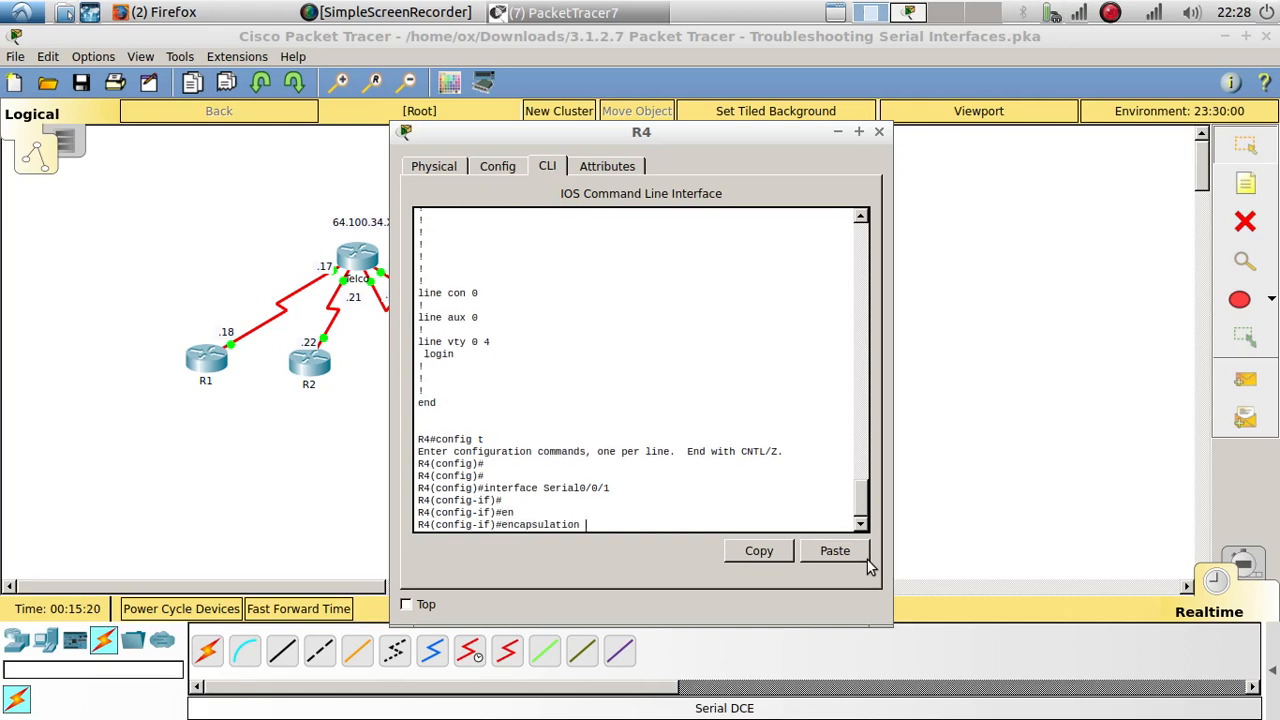
pyautogui.write('h')
pyautogui.press('Tab')
pyautogui.press('Return')
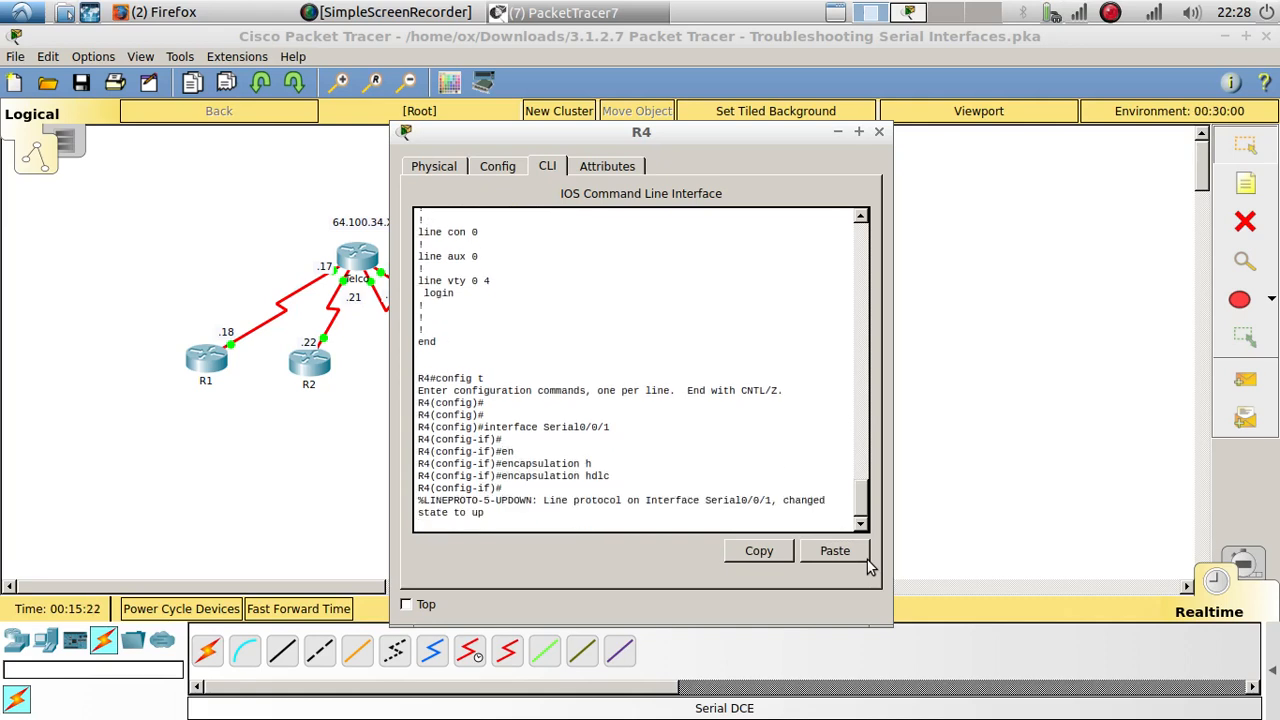
pyautogui.press('Return')
pyautogui.press('Return')
pyautogui.press('Return')
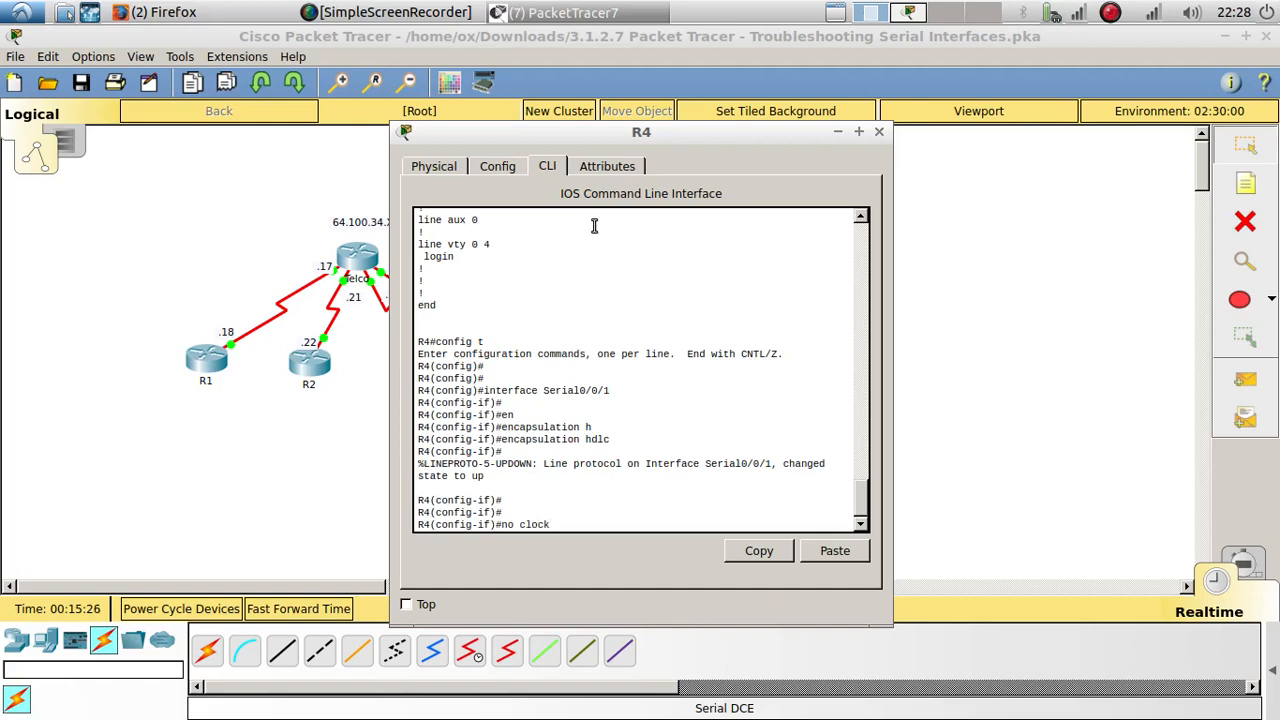
# Step: Remove the clock rate from R4's Serial0/0/1 interface with no clock rate
pyautogui.write('no clock rate')
pyautogui.press('Return')
pyautogui.press('Return')
pyautogui.press('Return')
pyautogui.press('Return')
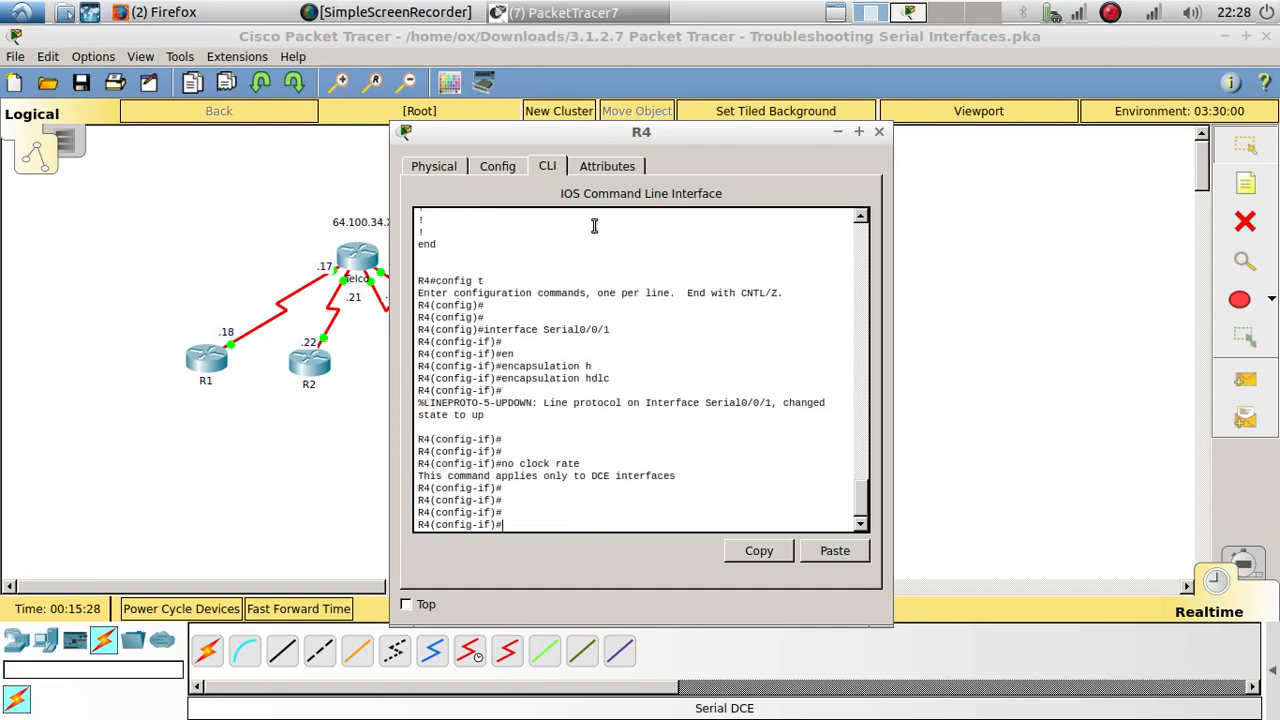
# Step: Display the running configuration from R4's interface mode with do show run and examine the Serial0/0/1 entry
pyautogui.write('do show run')
pyautogui.press('Return')
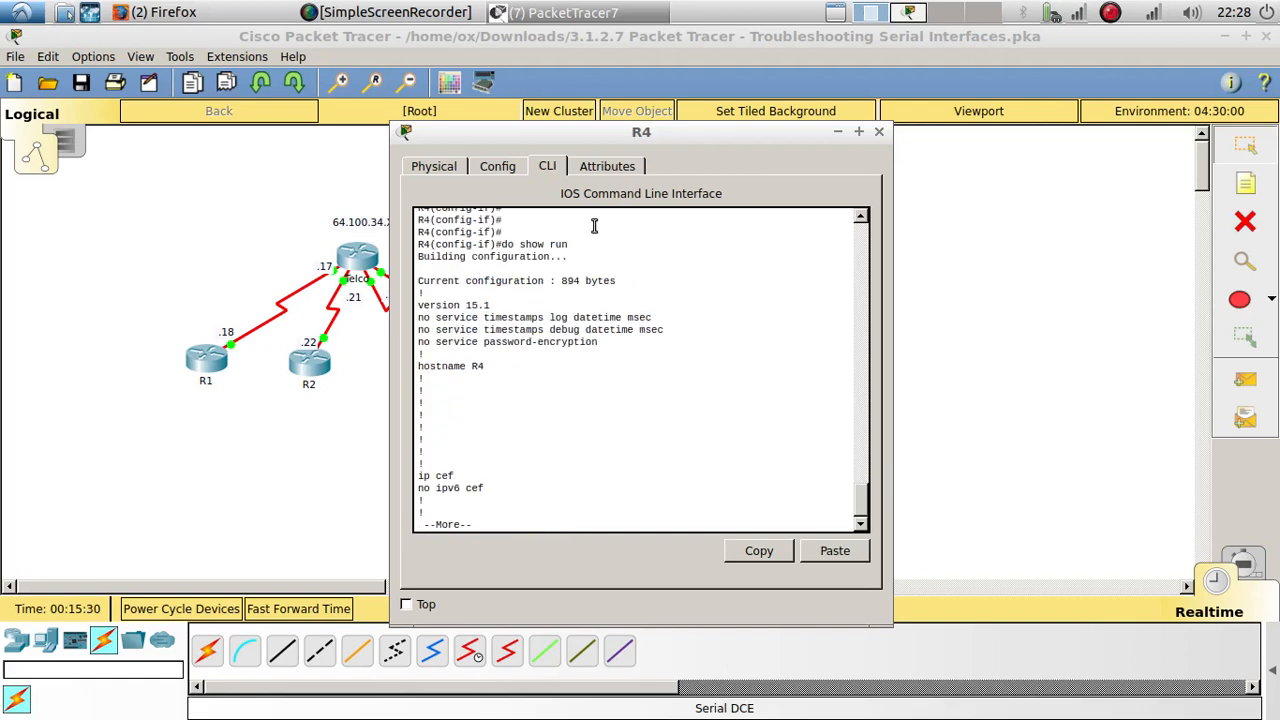
pyautogui.press('Return')
pyautogui.press('Return')
pyautogui.press('Return')
pyautogui.press('Return')
pyautogui.press('Return')
pyautogui.press('Return')
pyautogui.press('Return')
pyautogui.press('Return')
pyautogui.press('Return')
pyautogui.press('Return')
pyautogui.press('Return')
pyautogui.press('Return')
pyautogui.press('Return')
pyautogui.press('Return')
pyautogui.press('Return')
pyautogui.press('Return')
pyautogui.press('Return')
pyautogui.press('Return')
pyautogui.press('Return')
pyautogui.press('Return')
pyautogui.press('Return')
pyautogui.press('Return')
pyautogui.press('Return')
pyautogui.press('Return')
pyautogui.press('Return')
pyautogui.press('Return')
pyautogui.press('Return')
pyautogui.press('Return')
pyautogui.press('Return')
pyautogui.press('Return')
pyautogui.press('Return')
pyautogui.press('Return')
pyautogui.press('Return')
pyautogui.press('Return')
pyautogui.press('Return')
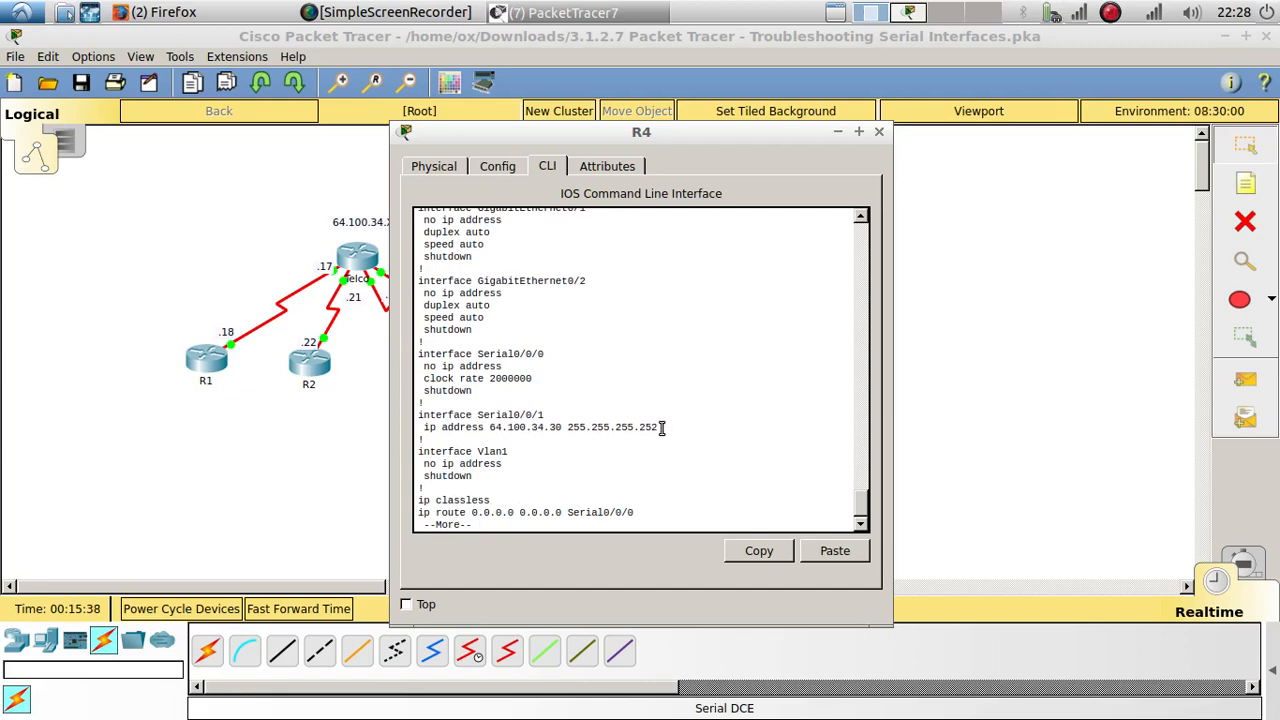
pyautogui.moveTo(662, 428); pyautogui.dragTo(404, 408)
pyautogui.click(490, 456)
# Step: Read the activity instructions down to Part 3's IP addressing checks and return to the addressing table
pyautogui.click(902, 18)
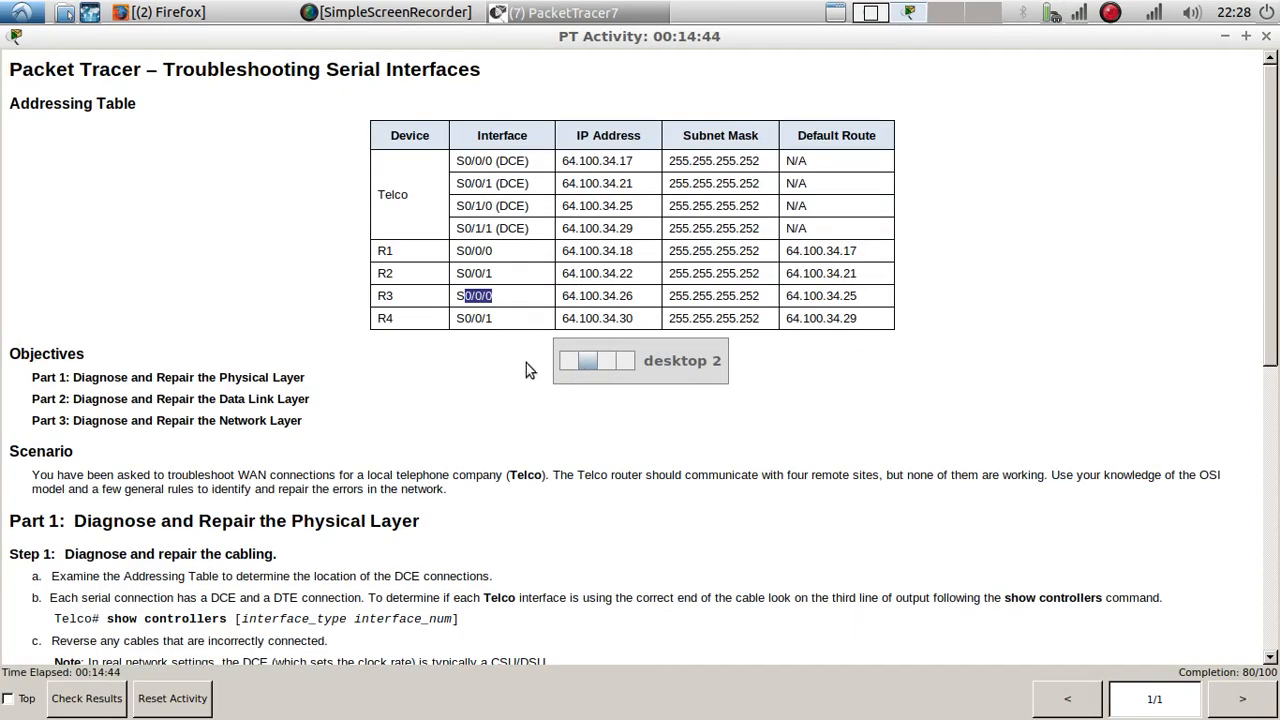
pyautogui.scroll(-10, 483, 343)
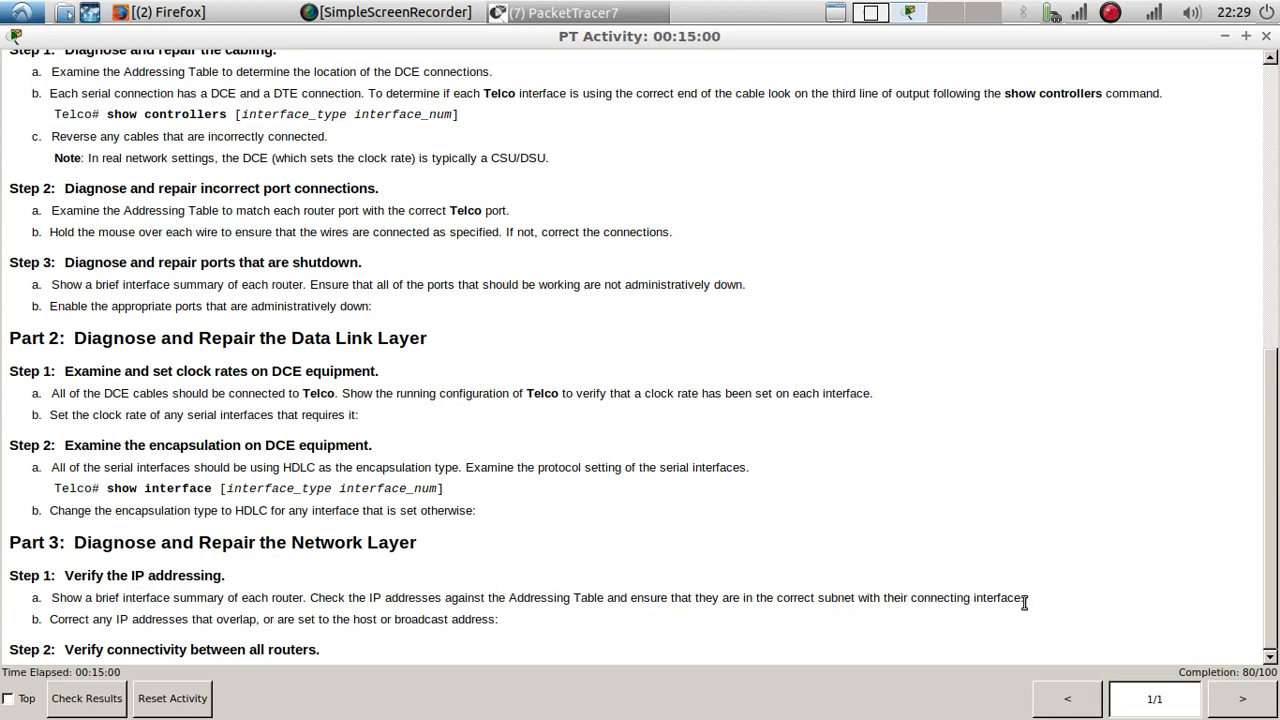
pyautogui.scroll(10, 304, 526)
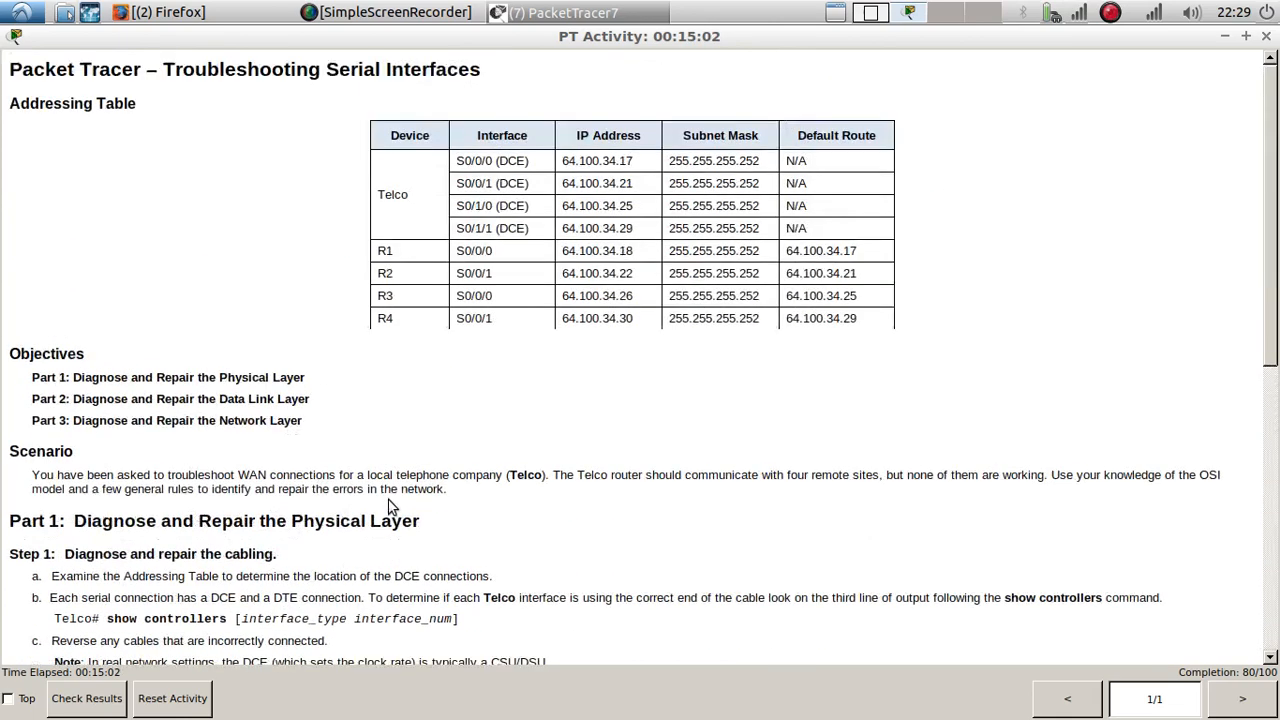
# Step: Bring up Telco's command line and close R4's window
pyautogui.click(565, 12)
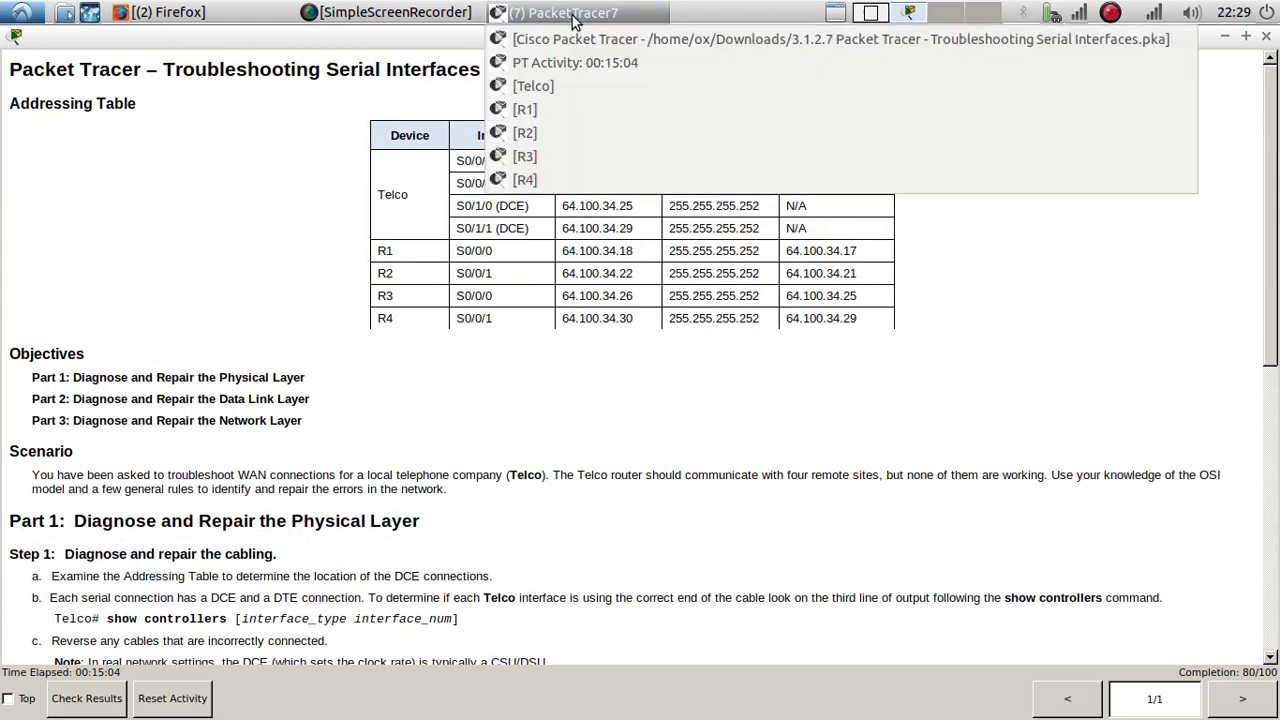
pyautogui.click(540, 86)
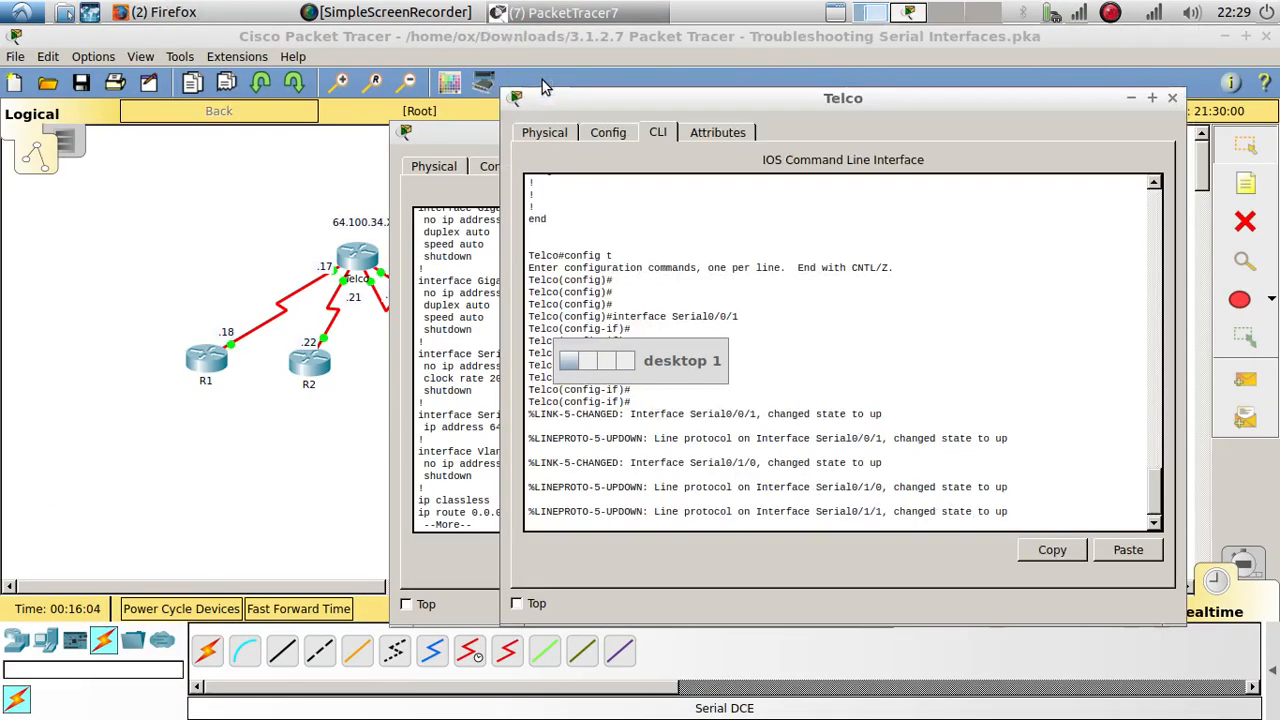
pyautogui.click(443, 142)
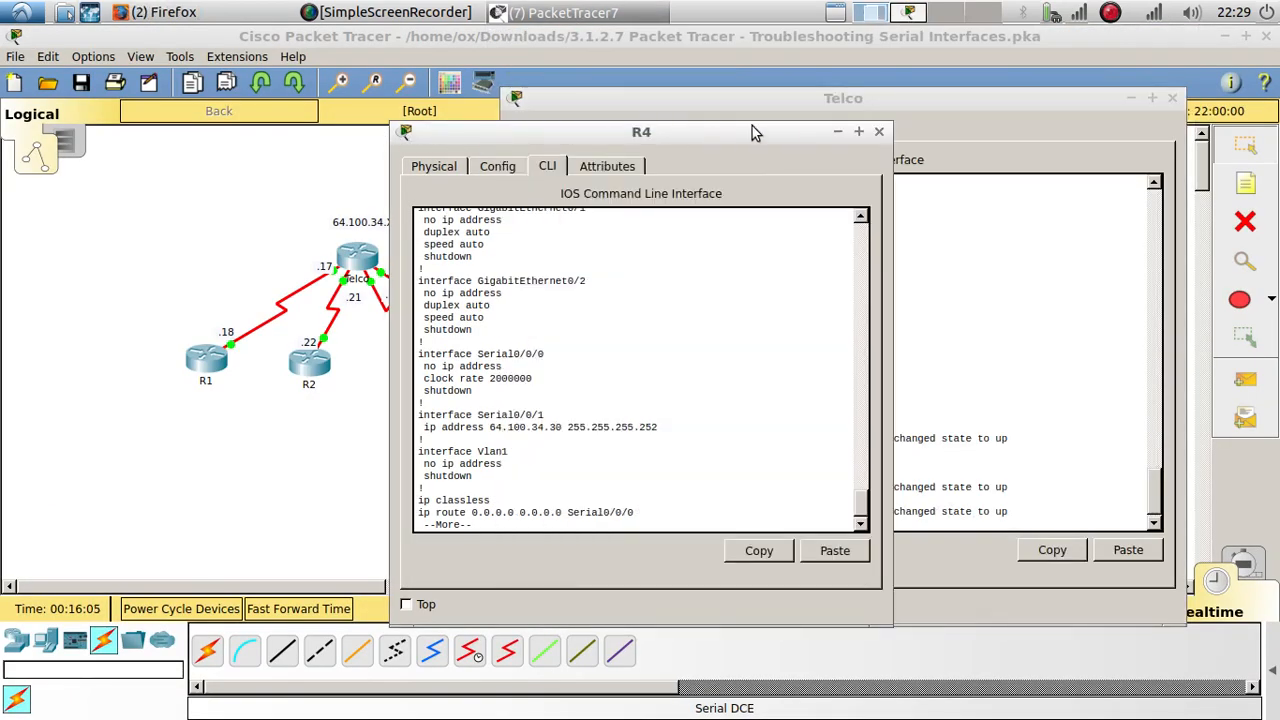
pyautogui.click(874, 134)
pyautogui.press('Return')
pyautogui.press('Return')
pyautogui.press('Return')
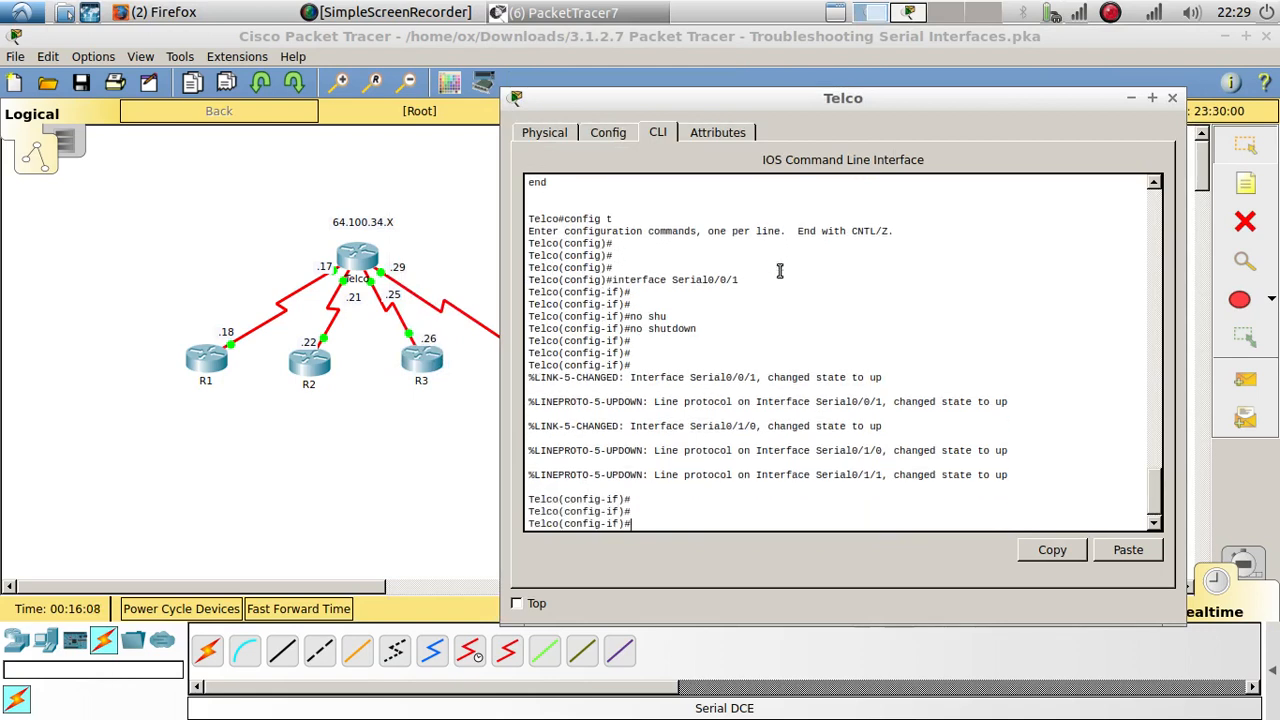
# Step: Return Telco to privileged EXEC mode and display its running configuration down to the serial interface entries
pyautogui.write('end')
pyautogui.press('Return')
pyautogui.press('Return')
pyautogui.write('sho')
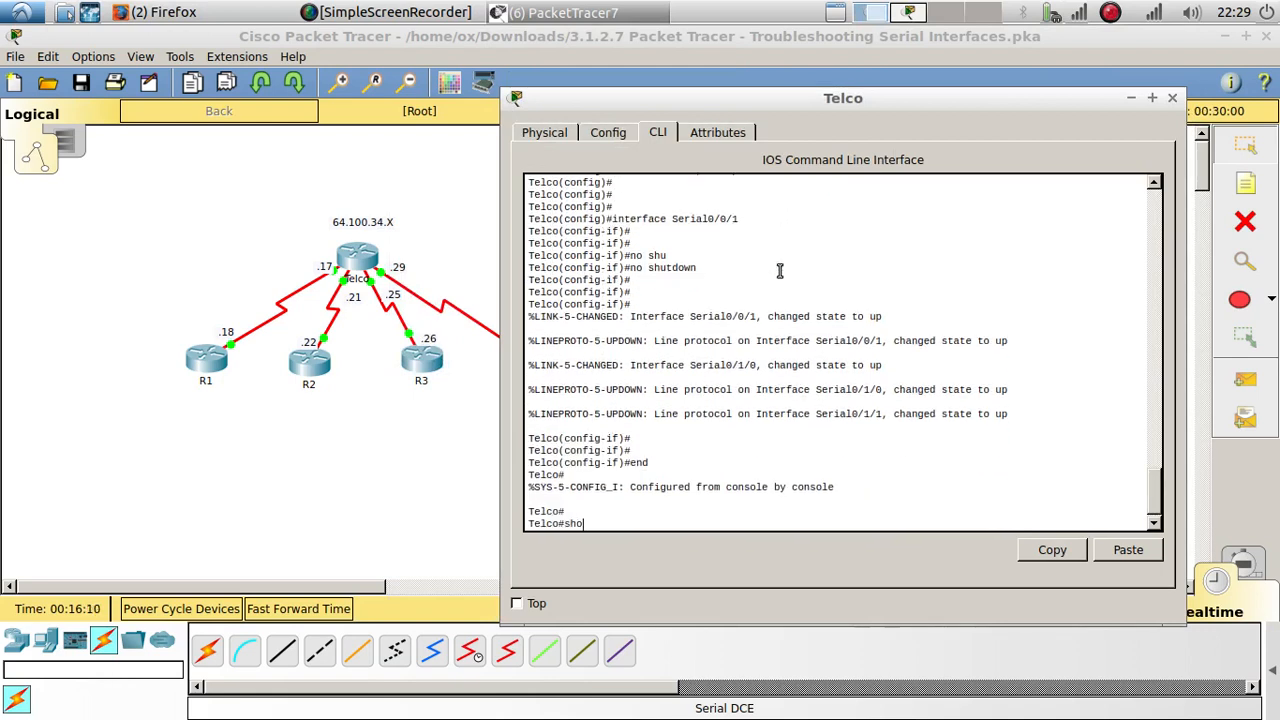
pyautogui.write('w run')
pyautogui.press('Return')
pyautogui.press('space')
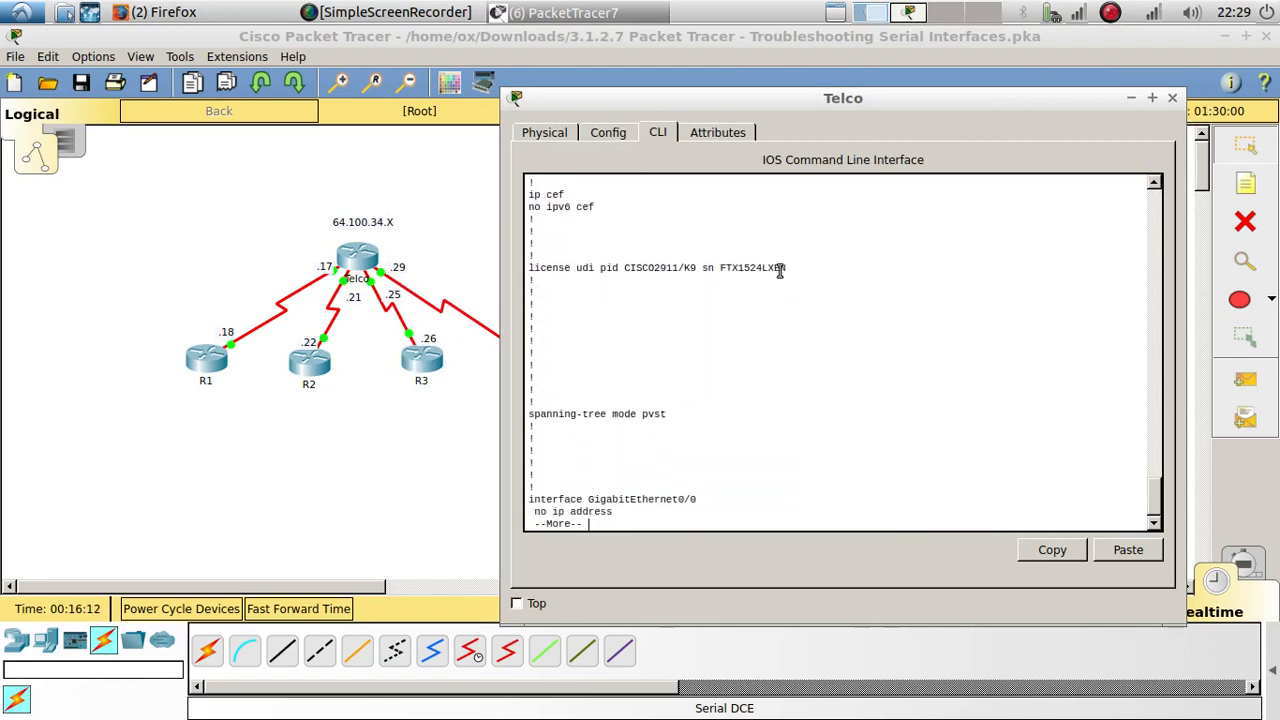
pyautogui.press('Return')
pyautogui.press('Return')
pyautogui.press('Return')
pyautogui.press('Return')
pyautogui.press('Return')
pyautogui.press('Return')
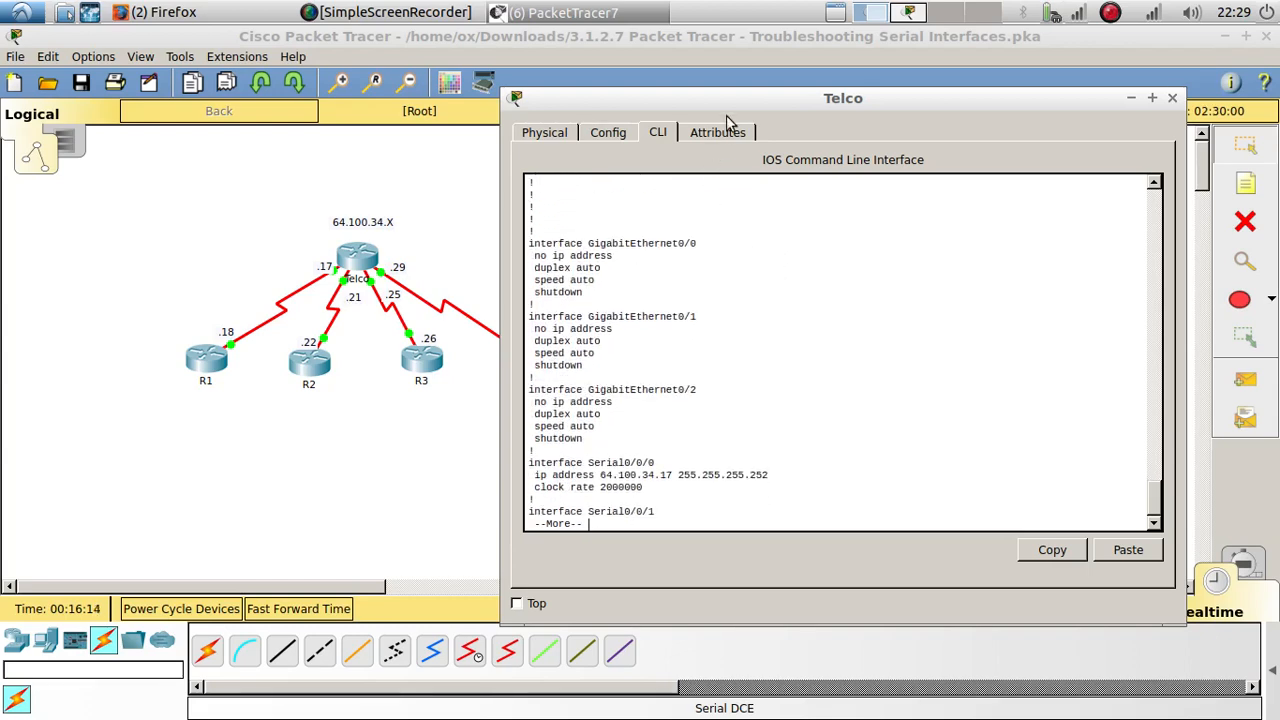
# Step: Place Telco's command line beside the addressing table and page through all of its serial interface entries for comparison
pyautogui.moveTo(728, 104); pyautogui.dragTo(963, 108)
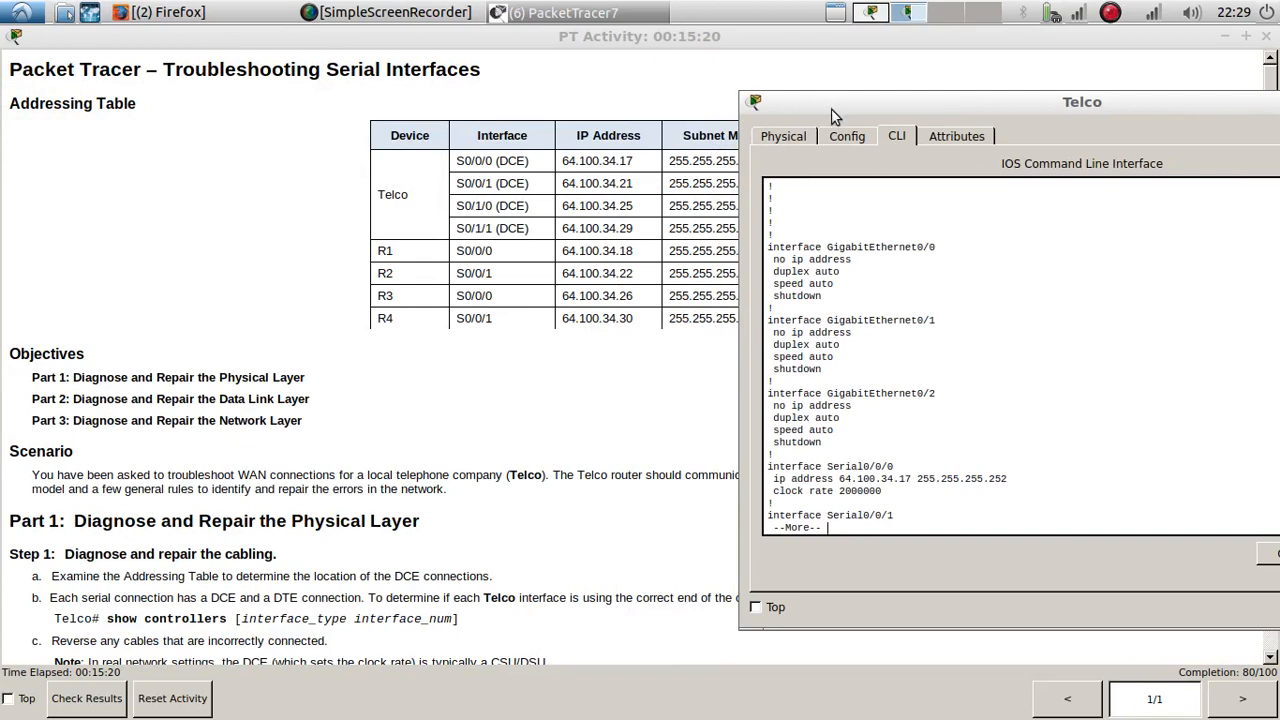
pyautogui.moveTo(831, 110); pyautogui.dragTo(883, 76)
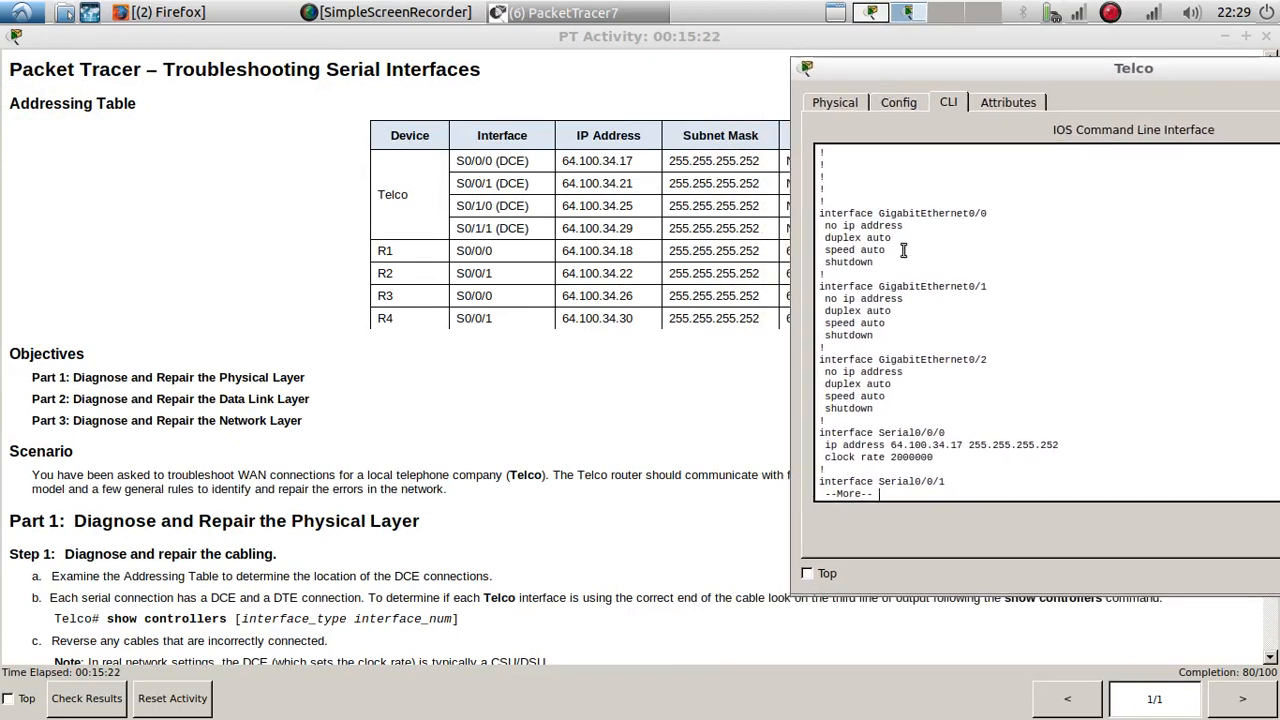
pyautogui.click(952, 326)
pyautogui.press('Return')
pyautogui.press('Return')
pyautogui.press('Return')
pyautogui.press('Return')
pyautogui.press('Return')
pyautogui.press('Return')
pyautogui.press('Return')
pyautogui.press('Return')
pyautogui.press('Return')
pyautogui.press('Return')
pyautogui.press('Return')
pyautogui.press('Return')
pyautogui.press('Return')
pyautogui.press('Return')
pyautogui.press('Return')
pyautogui.press('Return')
pyautogui.press('Return')
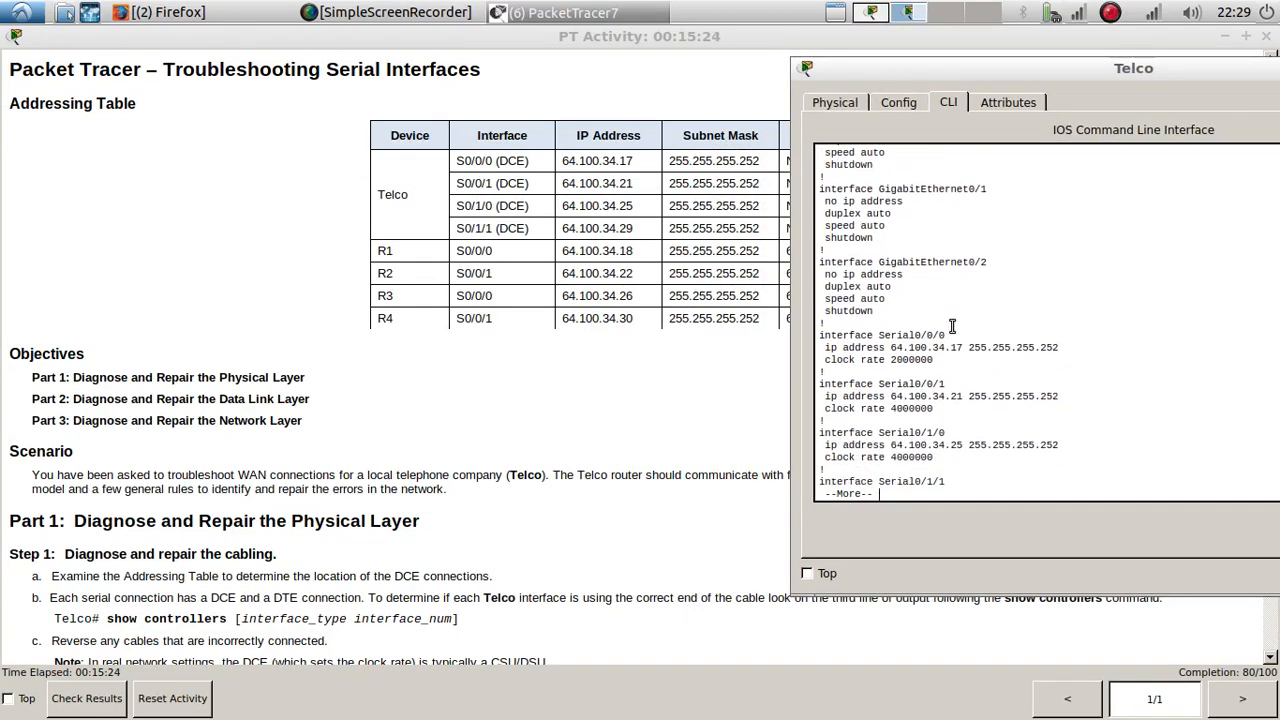
pyautogui.press('Return')
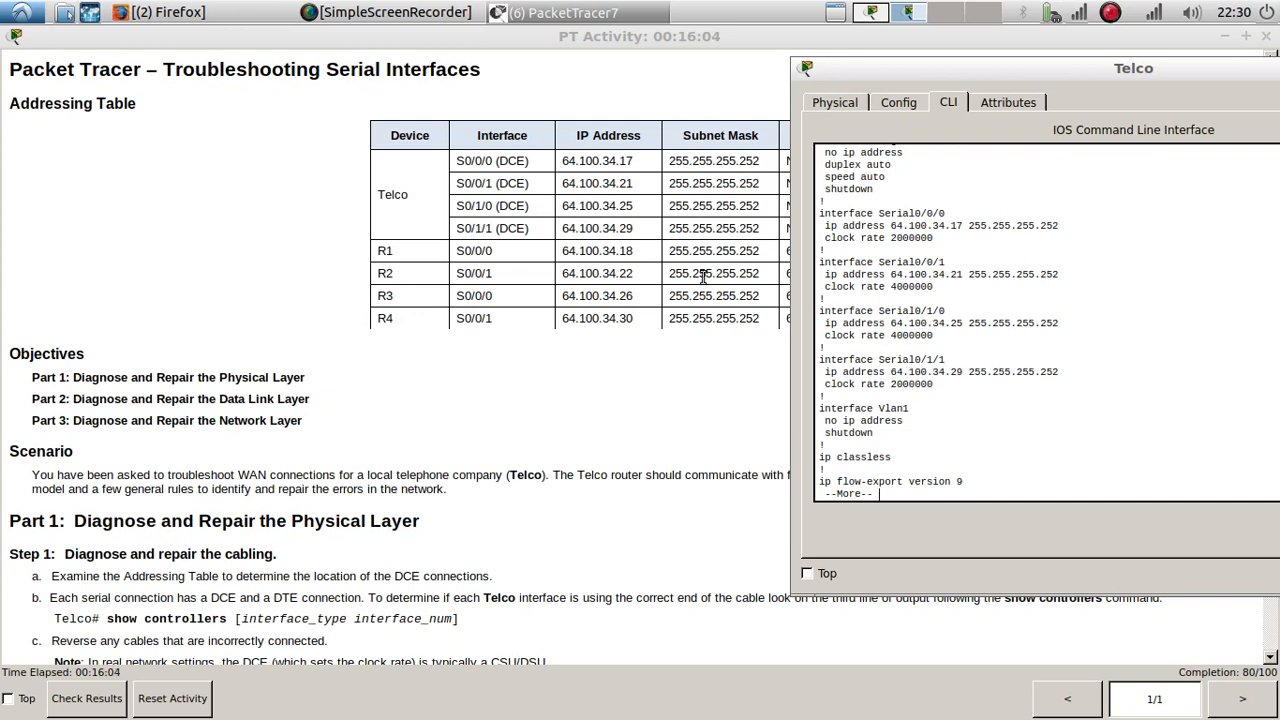
# Step: Check the subnet mask and clock rate of Telco's Serial0/1/1 interface, and close Telco's window
pyautogui.moveTo(971, 369); pyautogui.dragTo(1069, 371)
pyautogui.moveTo(936, 385); pyautogui.dragTo(829, 388)
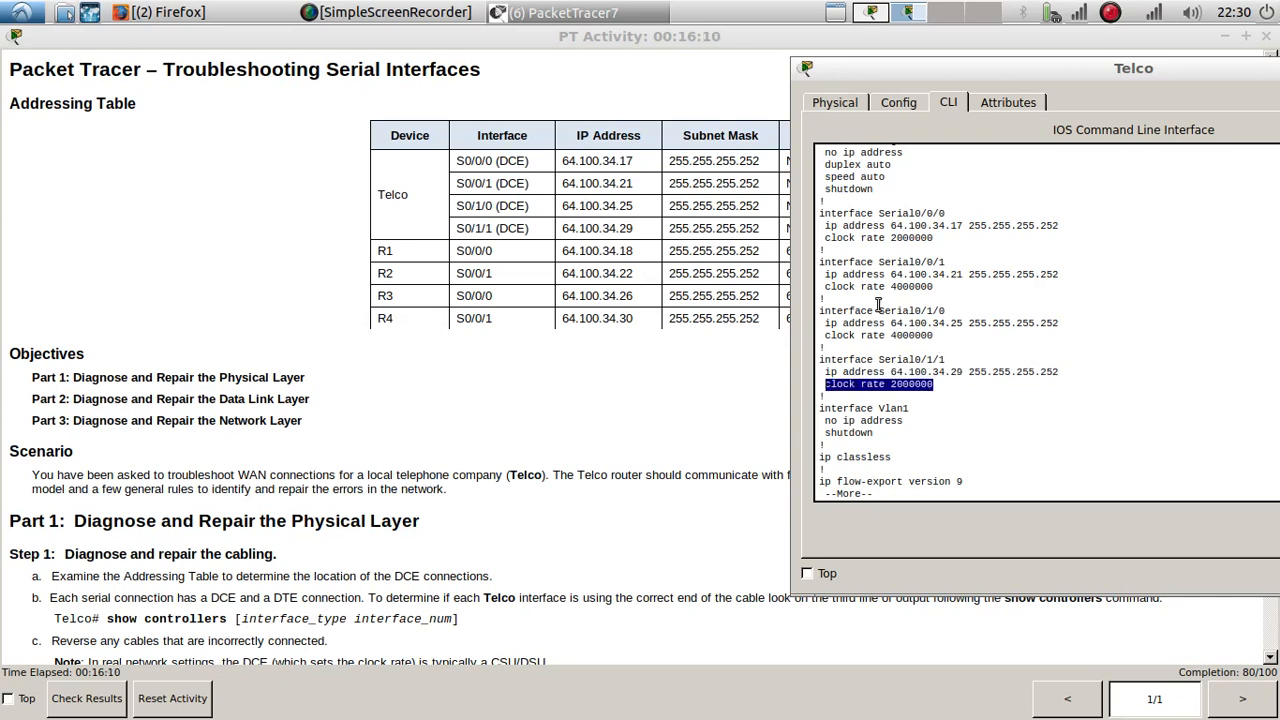
pyautogui.moveTo(1064, 76); pyautogui.dragTo(779, 106)
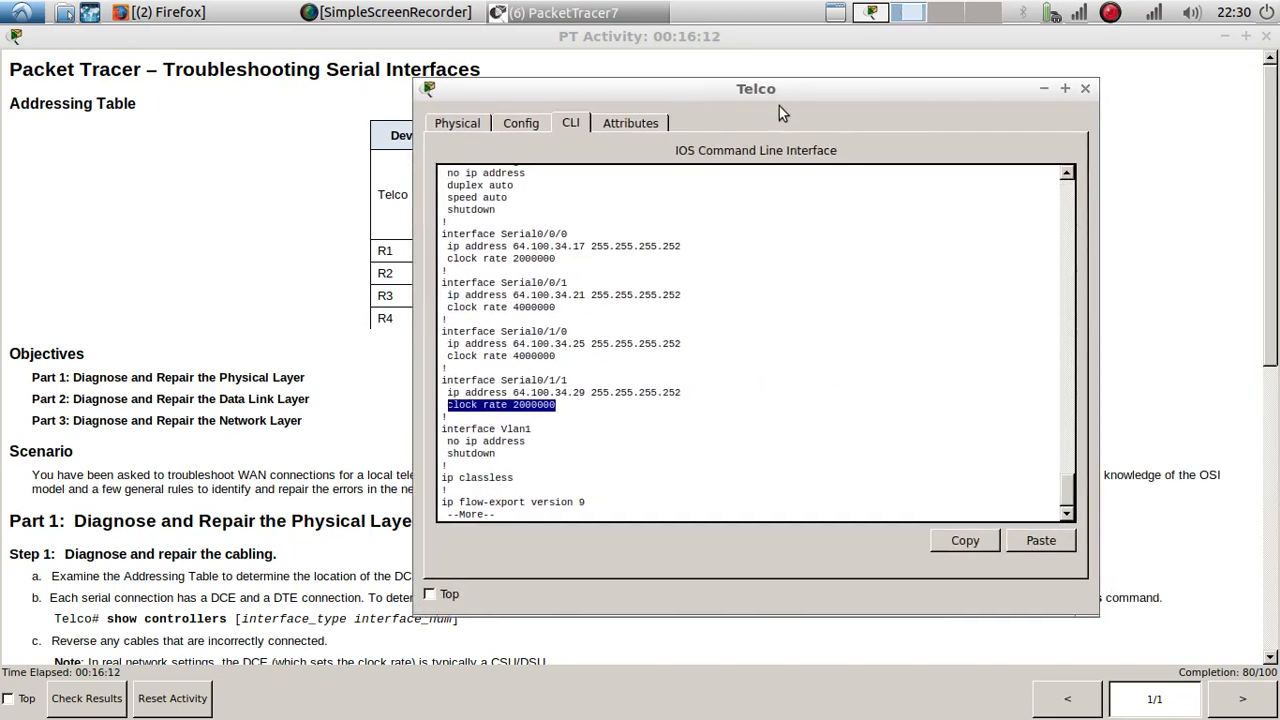
pyautogui.click(1087, 91)
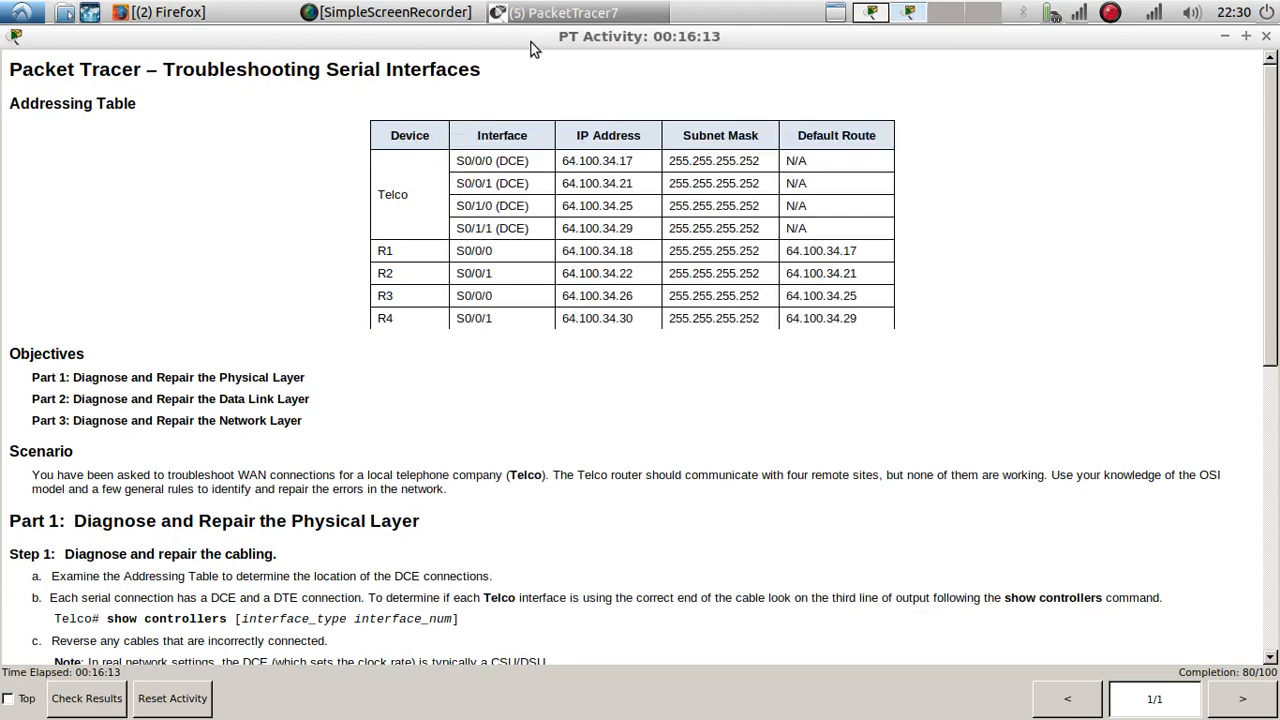
# Step: Open R1's command line from the topology and place it beside the addressing table to check its Serial0/0/0 address
pyautogui.click(869, 13)
pyautogui.click(210, 362)
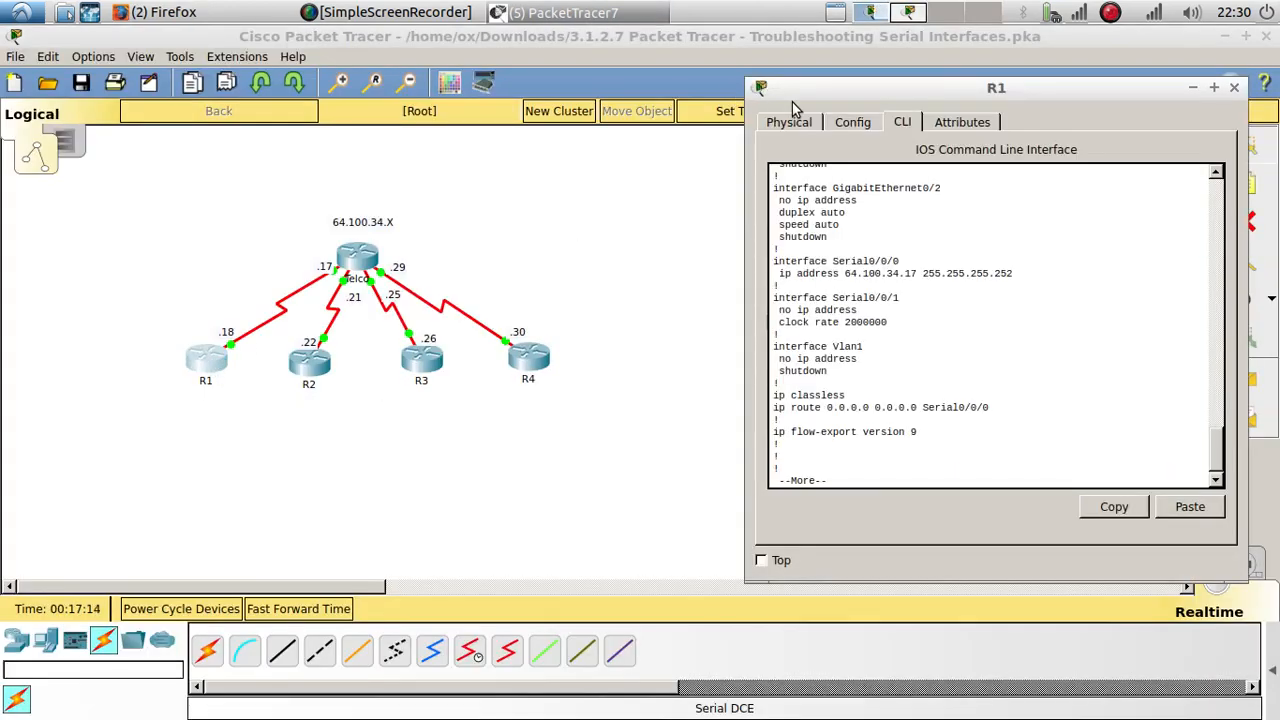
pyautogui.moveTo(815, 93)
pyautogui.mouseDown()
pyautogui.moveTo(1279, 106)
pyautogui.moveTo(849, 121)
pyautogui.moveTo(805, 107)
pyautogui.mouseUp()
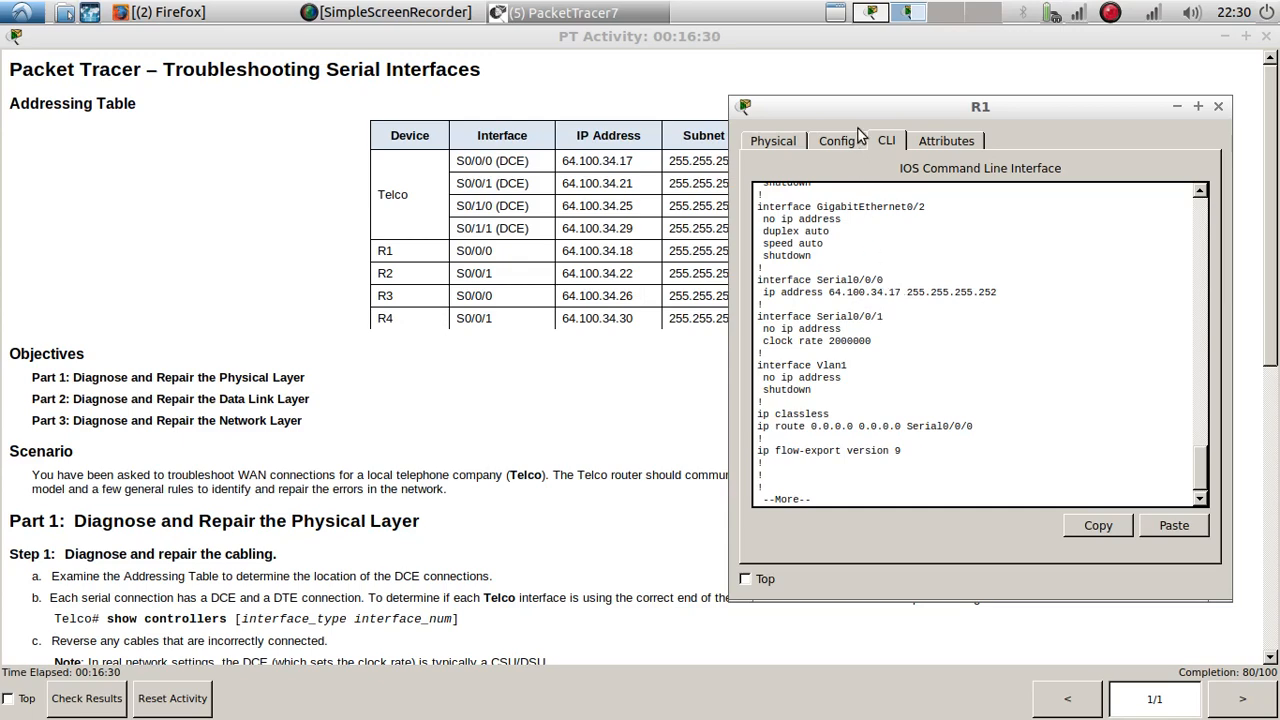
# Step: Copy R1's Serial0/0/0 interface line from its running configuration and use it in global configuration mode to start configuring that interface
pyautogui.moveTo(855, 115); pyautogui.dragTo(899, 93)
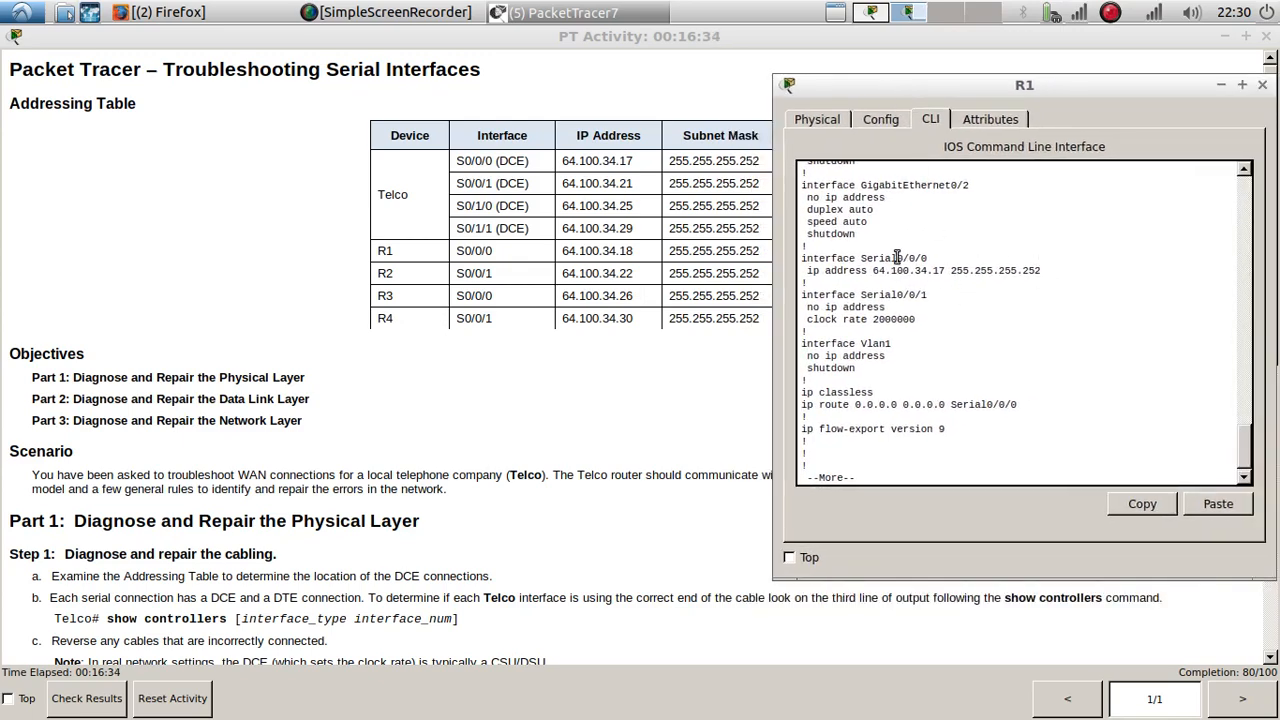
pyautogui.moveTo(932, 261); pyautogui.dragTo(800, 262)
pyautogui.click(1142, 504)
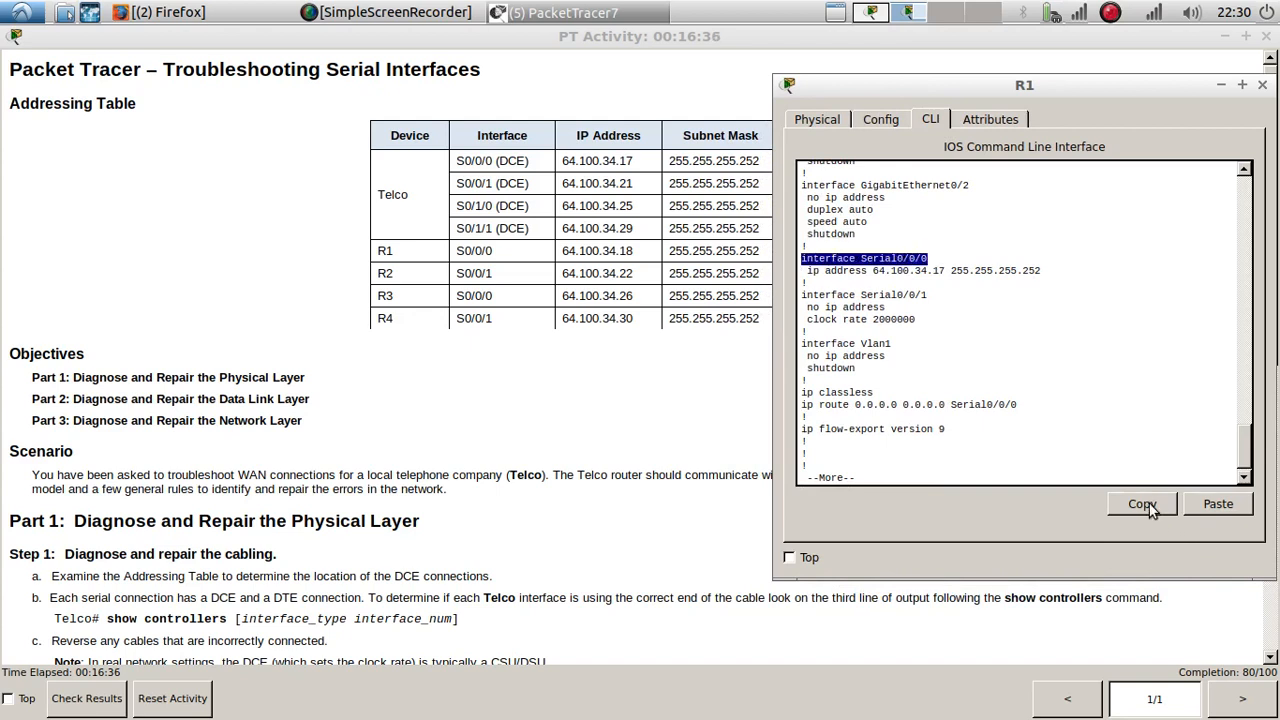
pyautogui.click(988, 445)
pyautogui.press('space')
pyautogui.write('config')
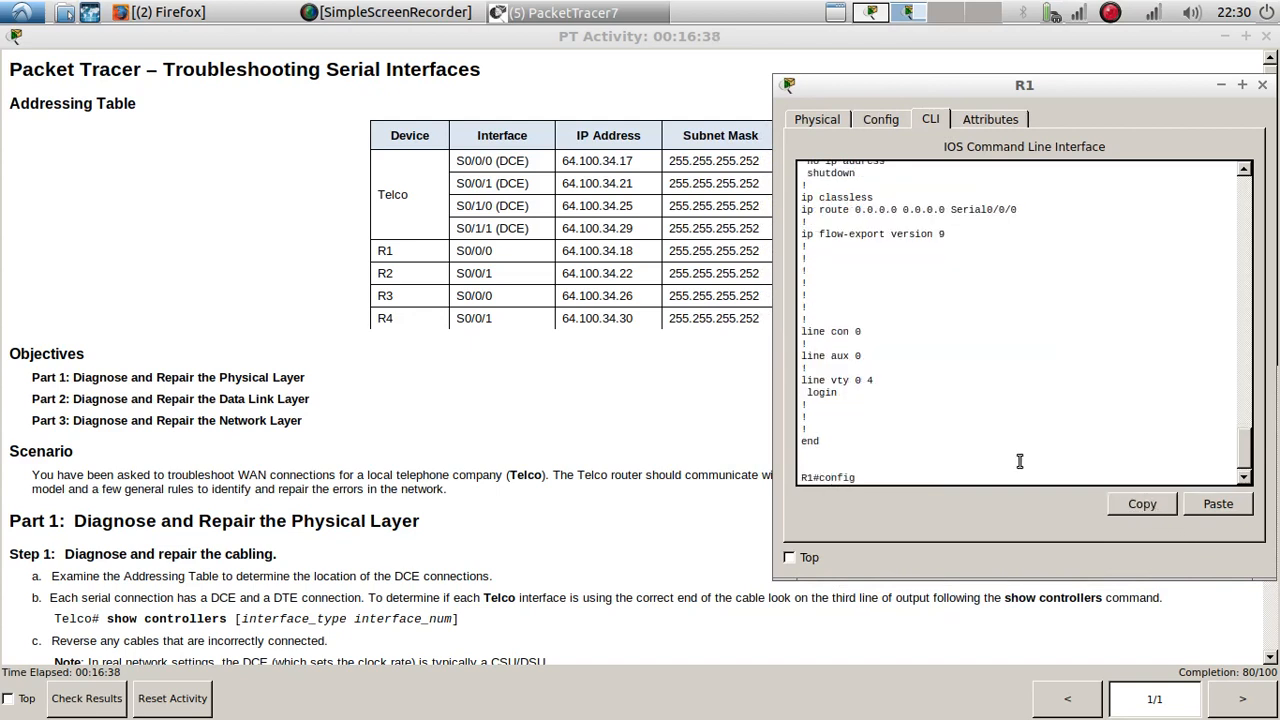
pyautogui.write(' t')
pyautogui.press('Return')
pyautogui.press('Return')
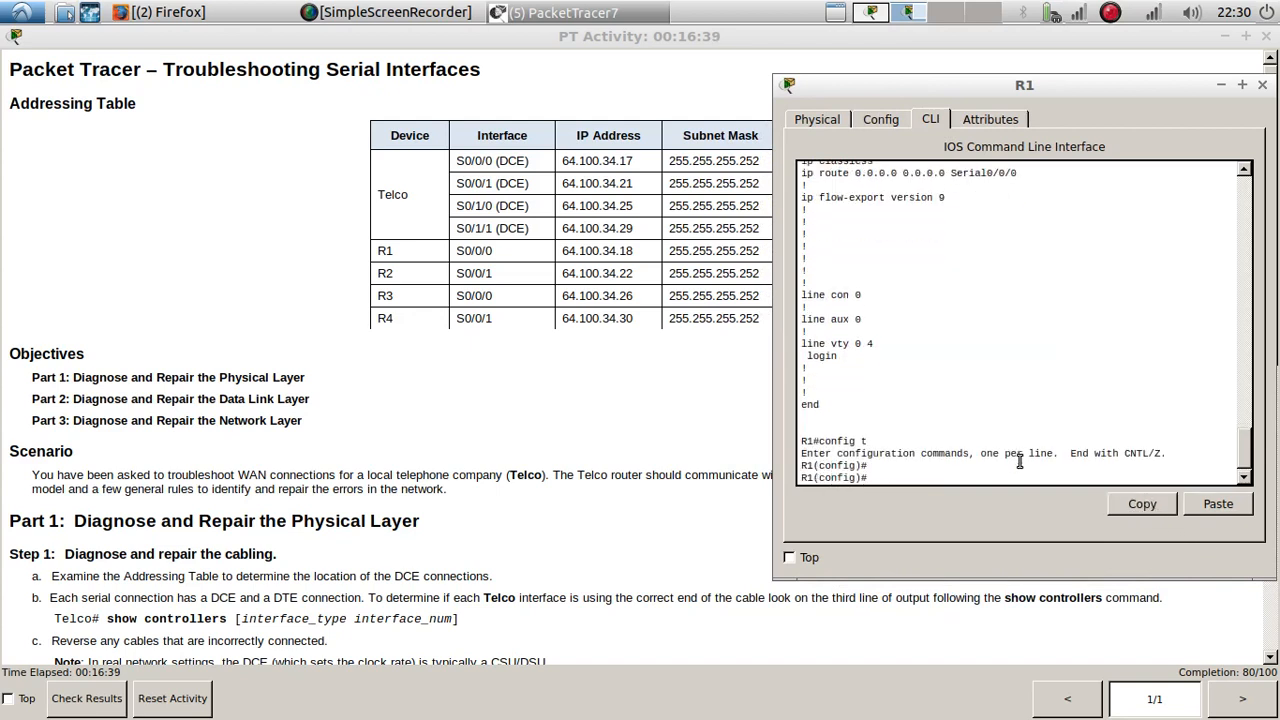
pyautogui.click(1218, 504)
pyautogui.press('Return')
pyautogui.press('Return')
pyautogui.press('Return')
# Step: Assign IP address 64.100.34.18 with mask 255.255.255.252 to R1's Serial0/0/0 interface and close R1's window
pyautogui.write('ip')
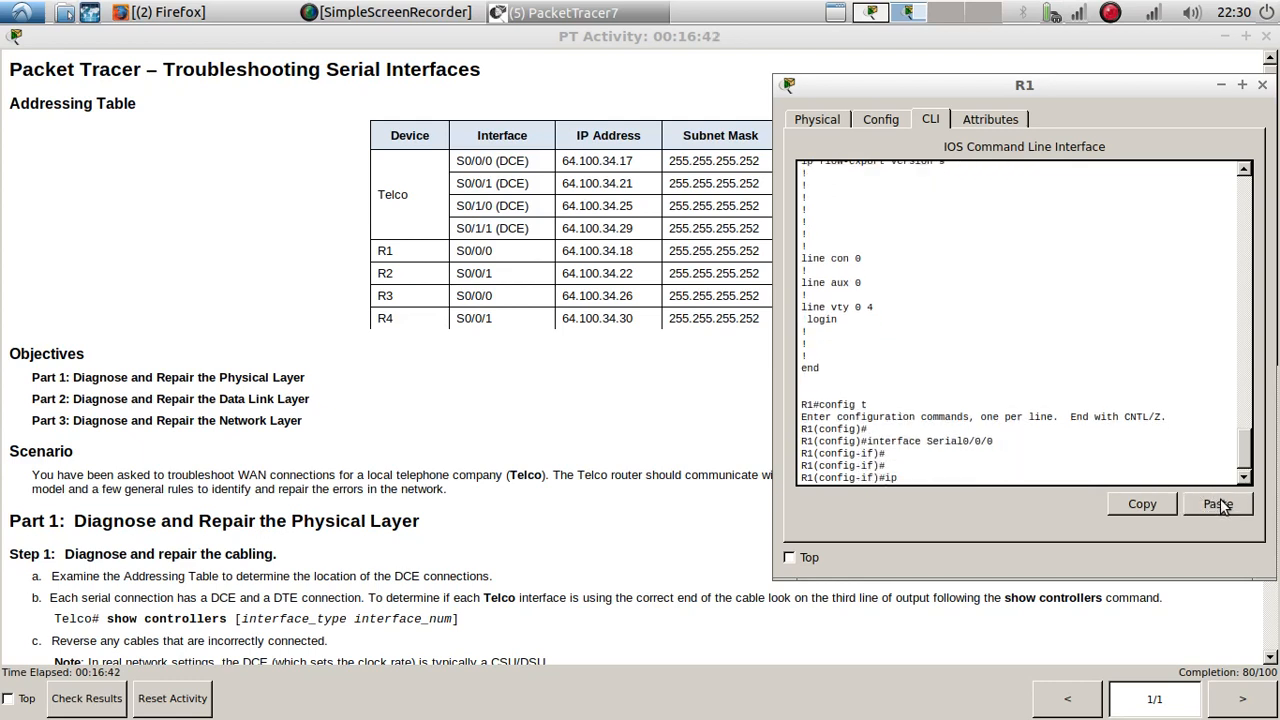
pyautogui.write(' add')
pyautogui.press('Tab')
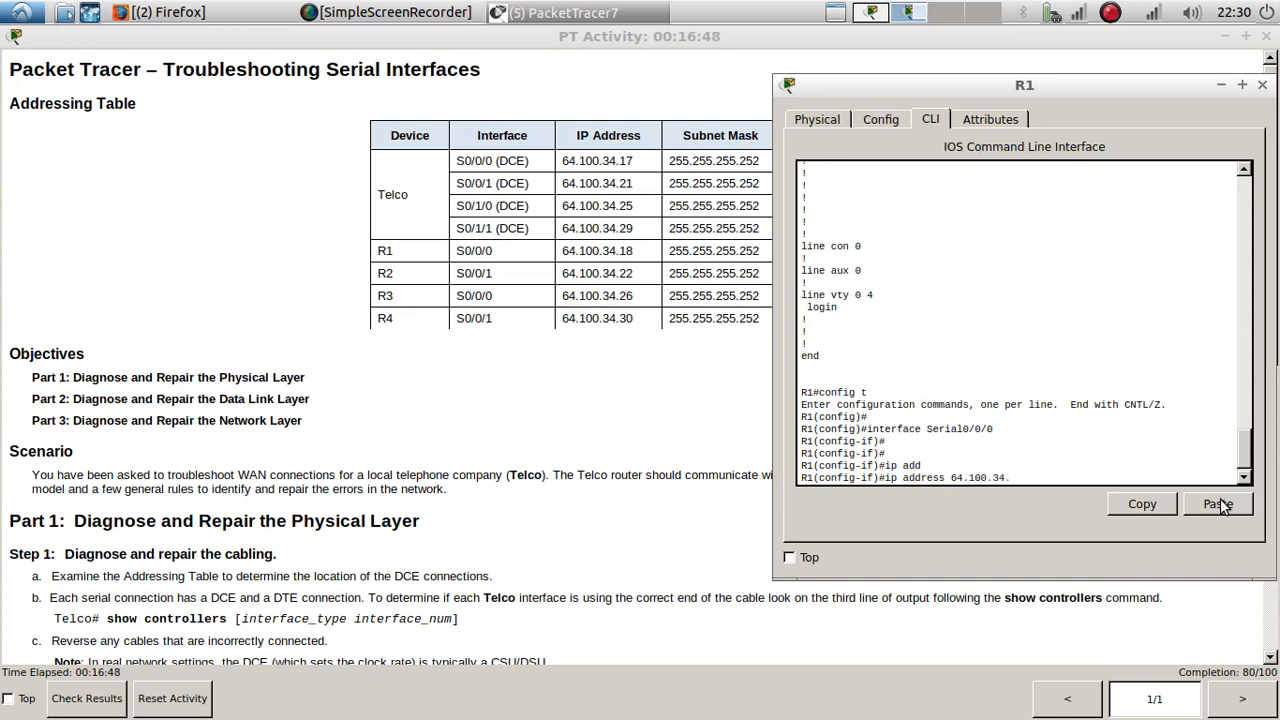
pyautogui.write('64.100.34.18 255.255.255.252')
pyautogui.press('Return')
pyautogui.press('Return')
pyautogui.press('Return')
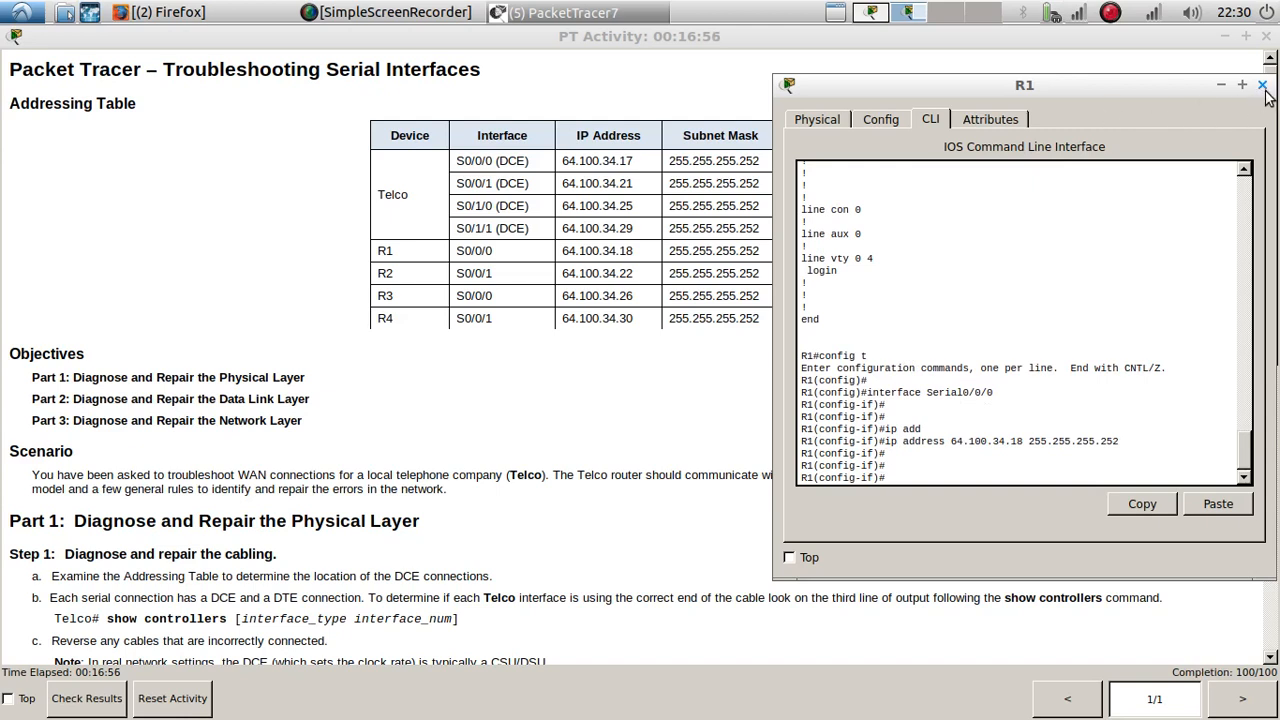
pyautogui.scroll(8, 1099, 259)
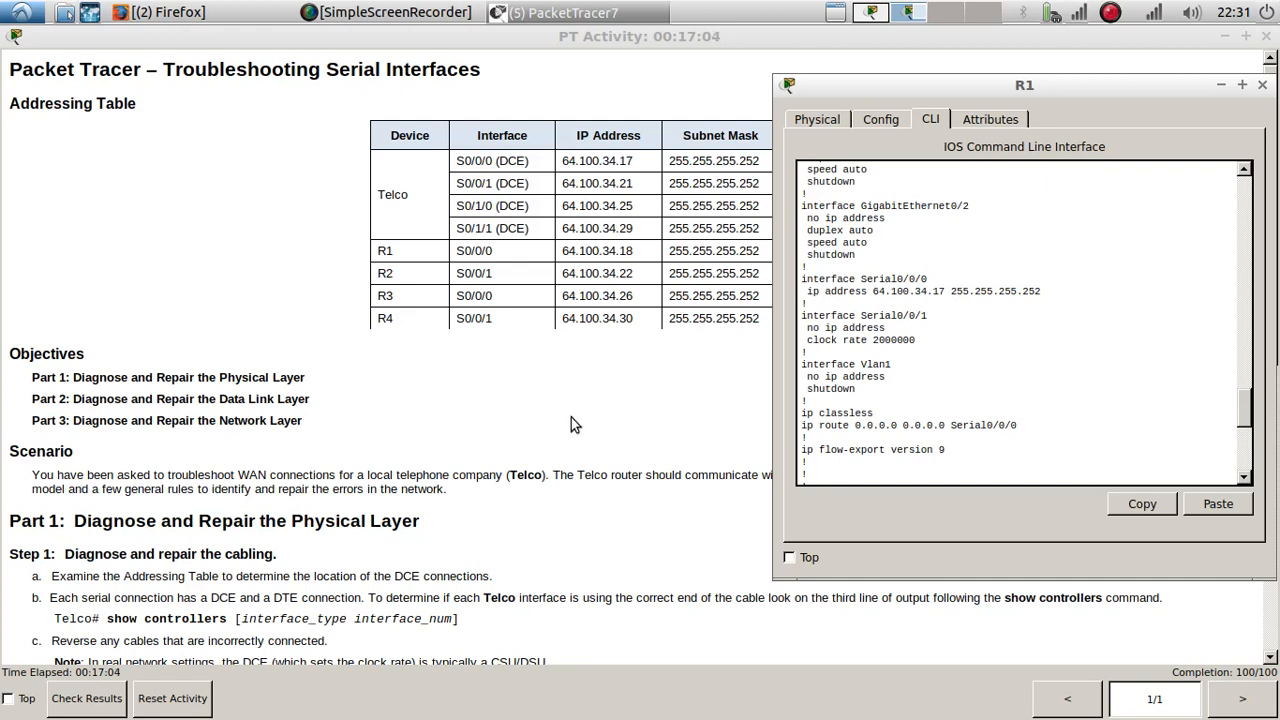
pyautogui.click(1263, 88)
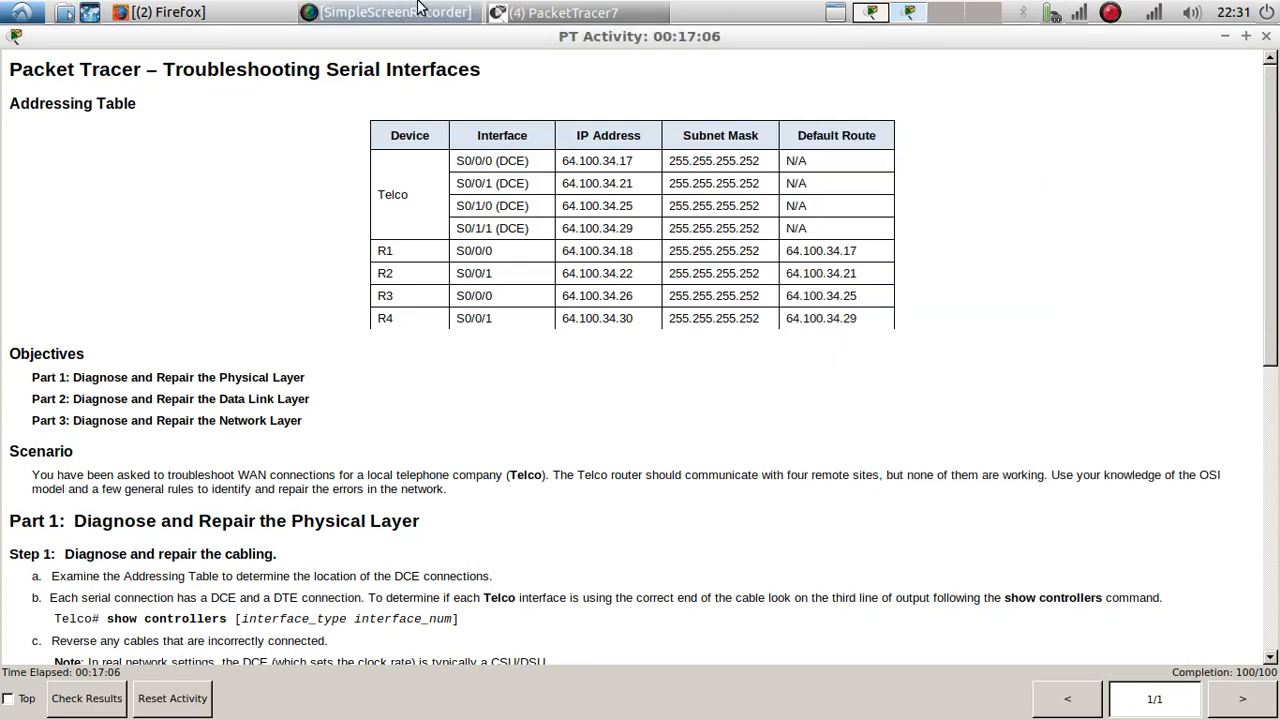
# Step: Open R2's command line from the topology, place it beside the addressing table and display the running configuration with do show run
pyautogui.click(871, 12)
pyautogui.click(310, 364)
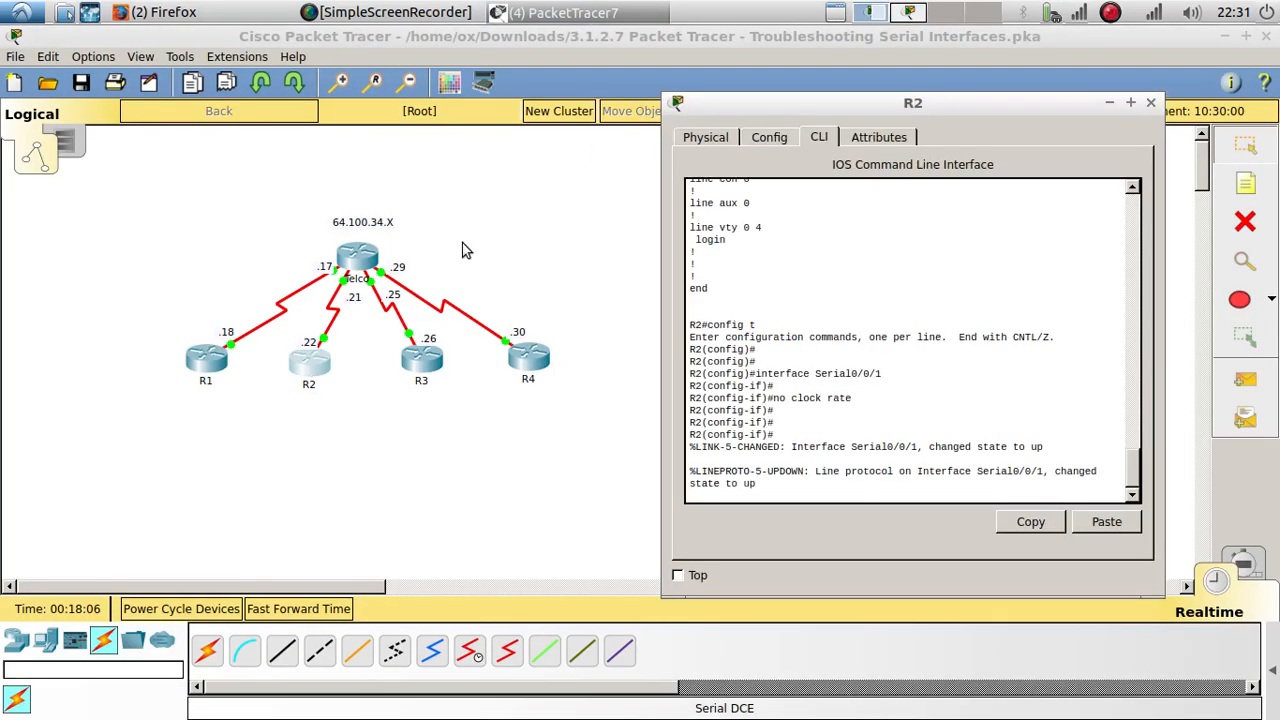
pyautogui.moveTo(830, 103); pyautogui.dragTo(943, 88)
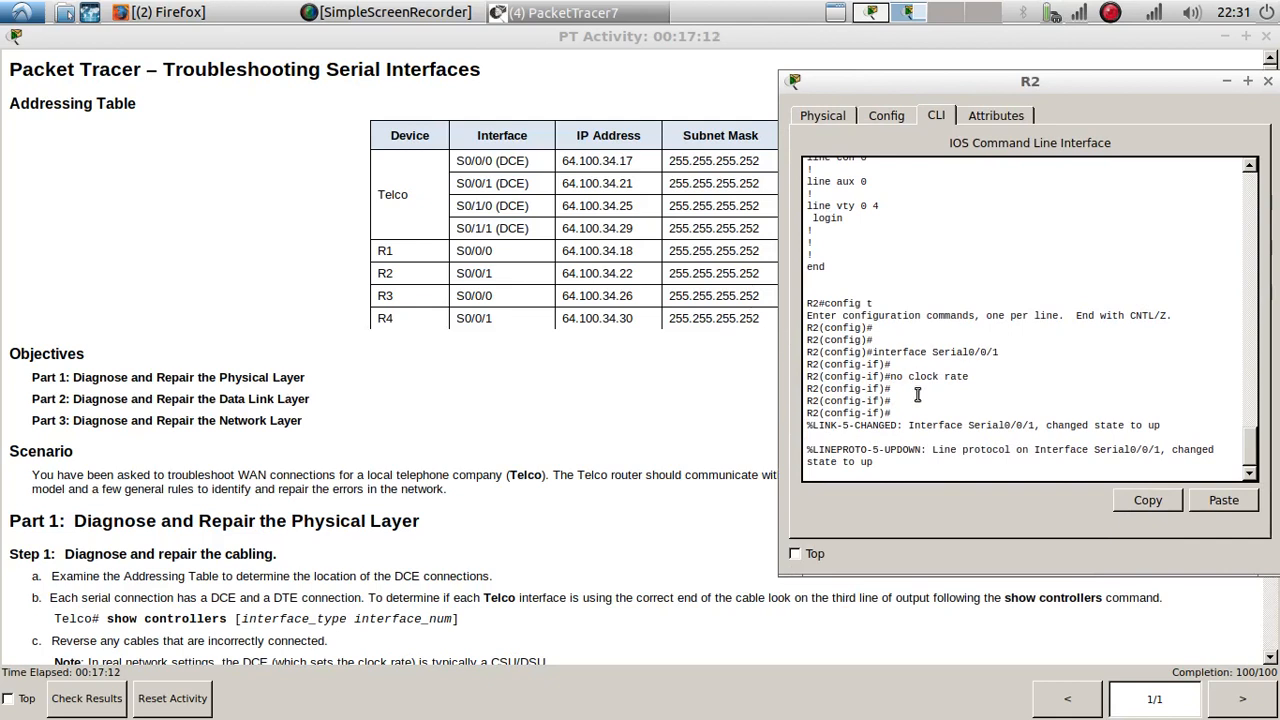
pyautogui.scroll(1, 921, 403)
pyautogui.scroll(-1, 921, 403)
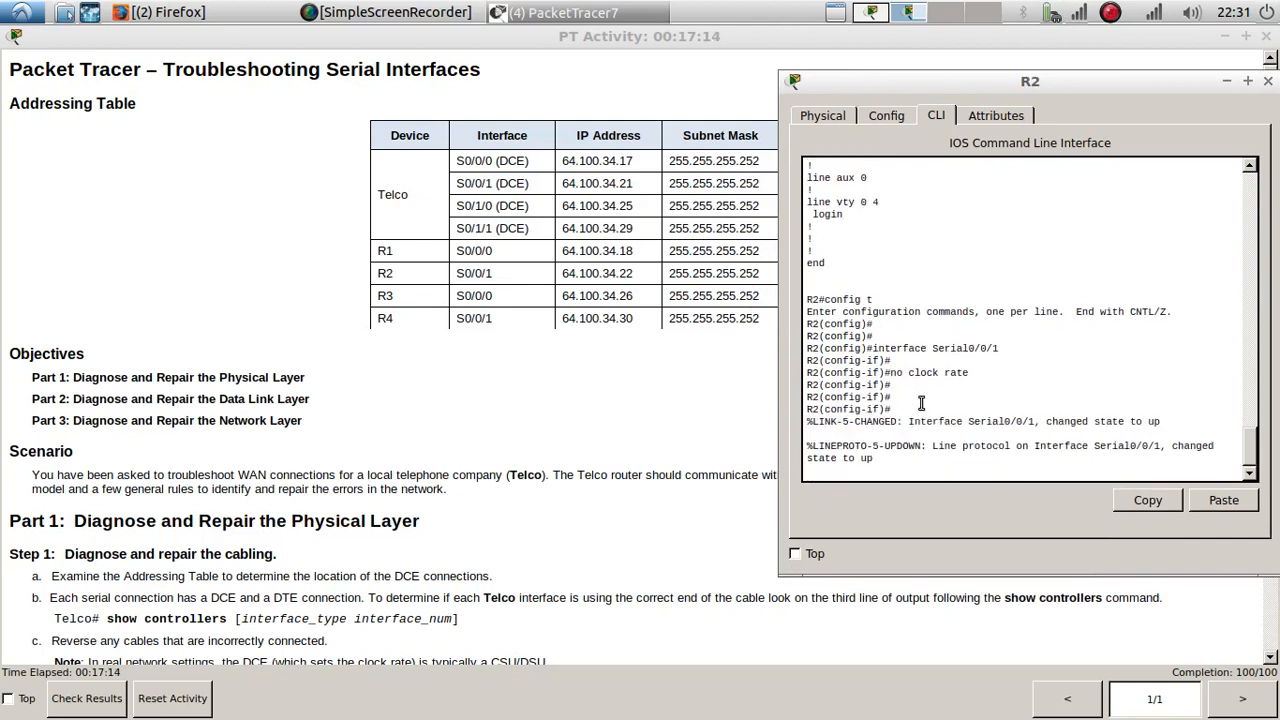
pyautogui.press('Return')
pyautogui.press('Return')
pyautogui.press('Return')
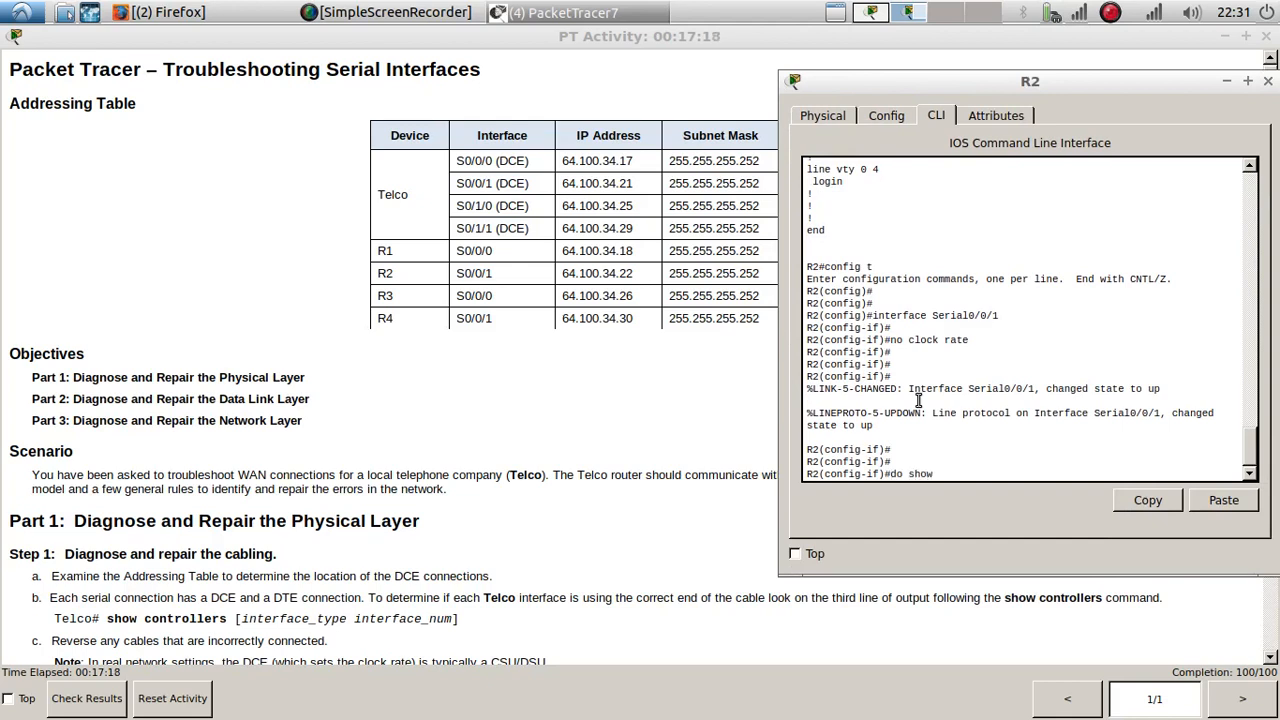
pyautogui.write('do show run')
pyautogui.press('Return')
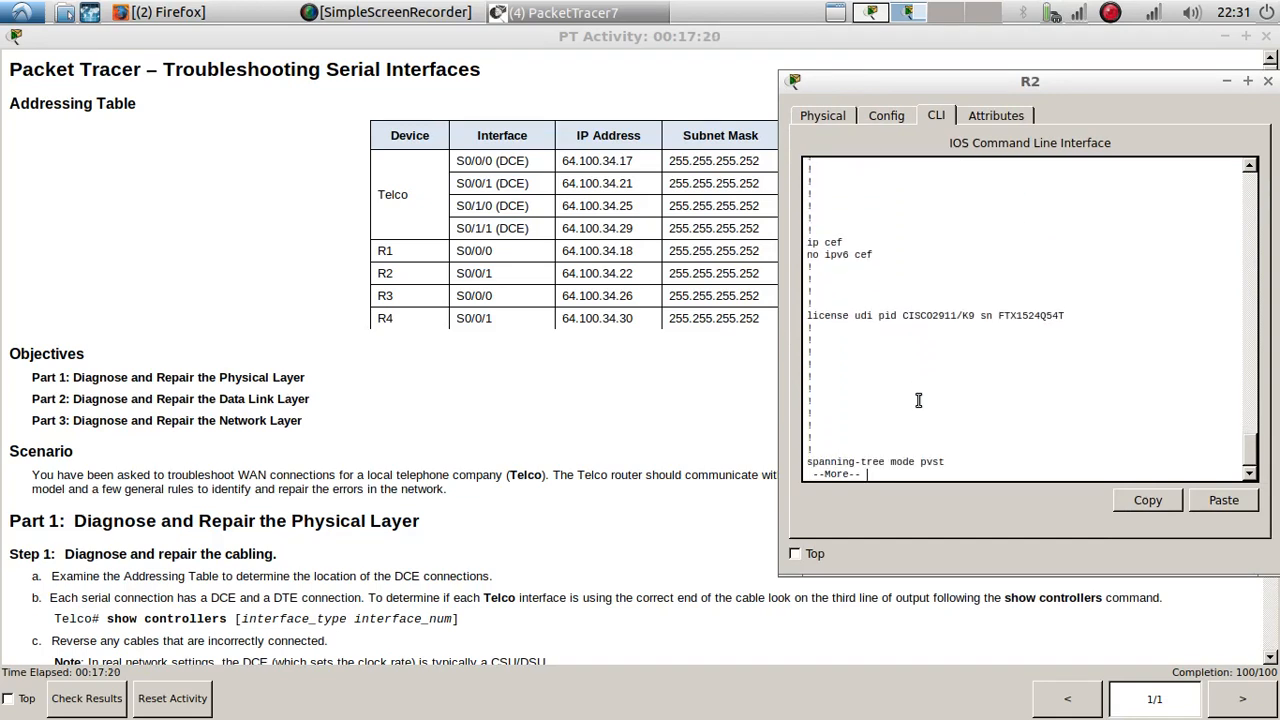
# Step: Page through R2's running configuration to compare Serial0/0/1's IP address and mask with the addressing table, and close R2's window
pyautogui.press('Return')
pyautogui.press('Return')
pyautogui.press('Return')
pyautogui.press('Return')
pyautogui.press('Return')
pyautogui.press('Return')
pyautogui.press('Return')
pyautogui.press('Return')
pyautogui.press('Return')
pyautogui.press('Return')
pyautogui.press('Return')
pyautogui.press('Return')
pyautogui.press('Return')
pyautogui.press('Return')
pyautogui.press('Return')
pyautogui.press('Return')
pyautogui.press('Return')
pyautogui.press('Return')
pyautogui.press('Return')
pyautogui.press('Return')
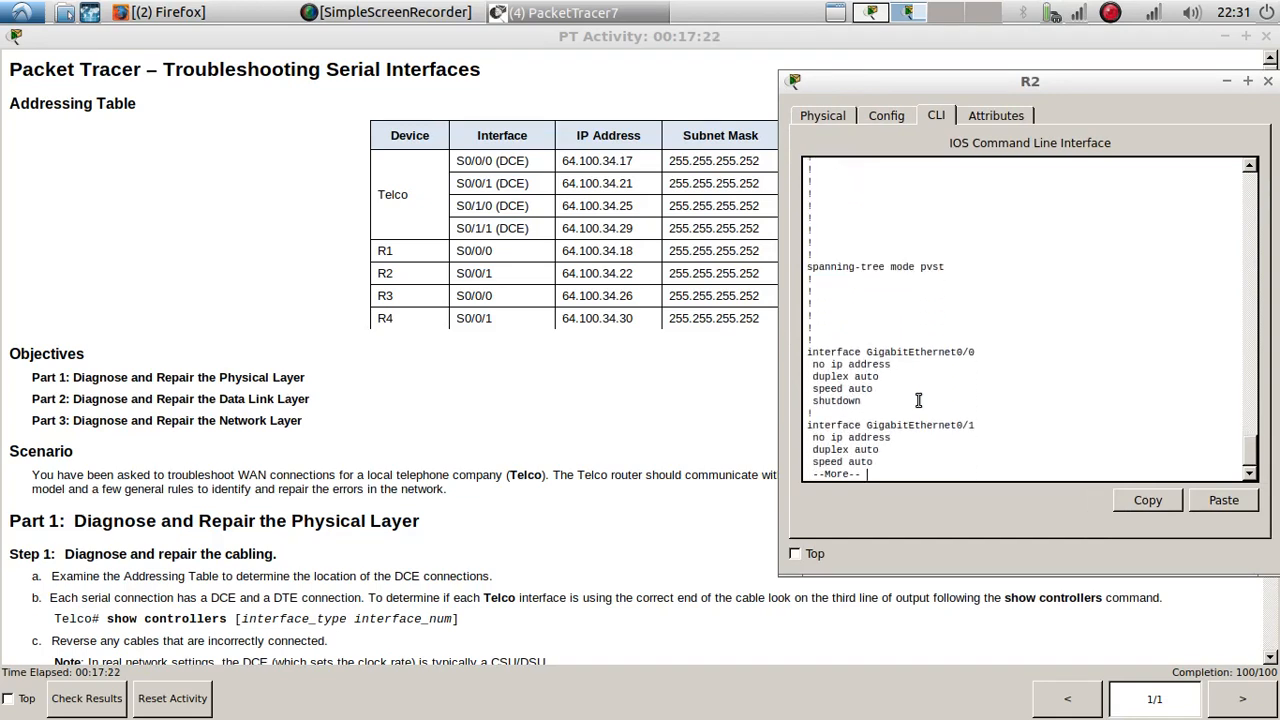
pyautogui.press('Return')
pyautogui.press('Return')
pyautogui.press('Return')
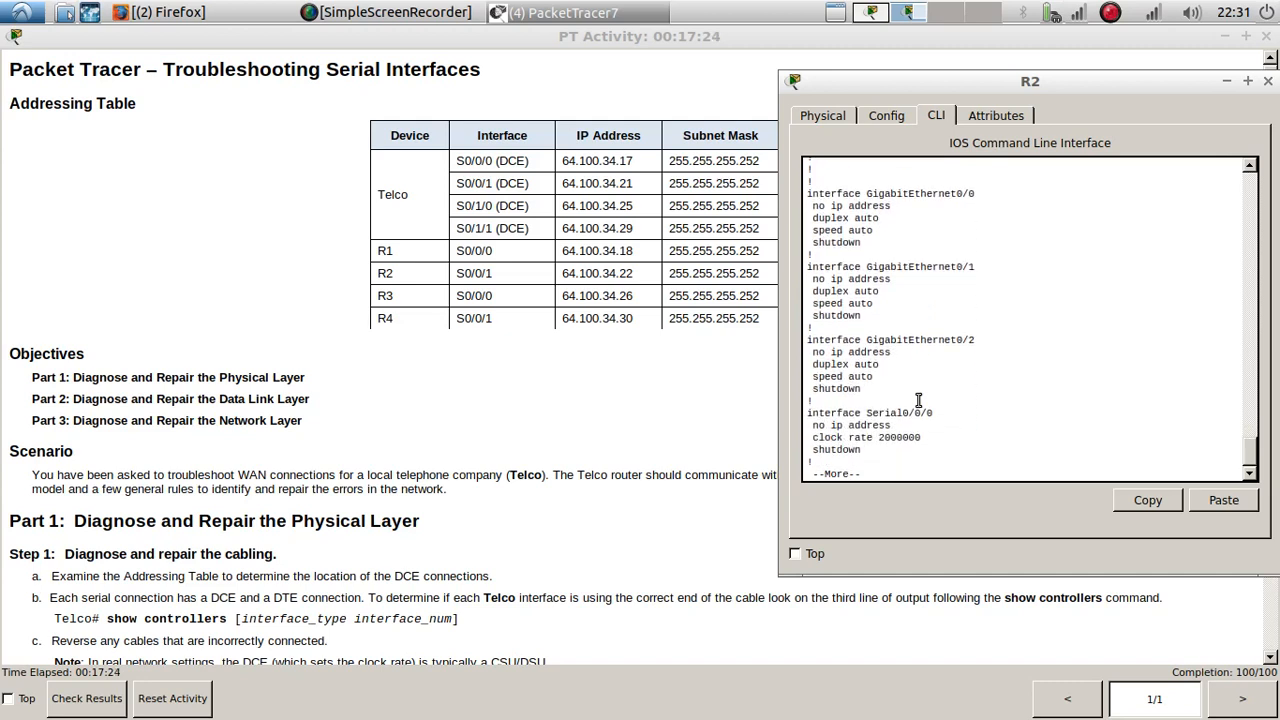
pyautogui.press('Return')
pyautogui.press('Return')
pyautogui.press('Return')
pyautogui.press('Return')
pyautogui.press('Return')
pyautogui.press('Return')
pyautogui.press('Return')
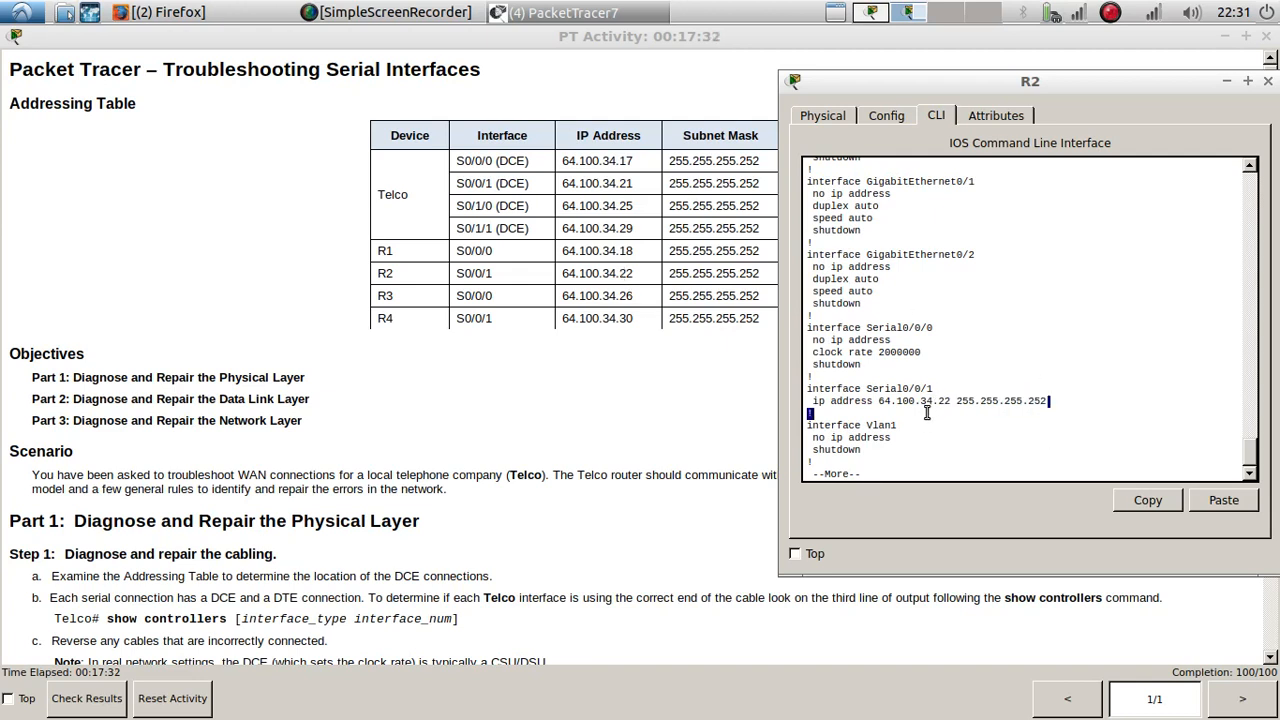
pyautogui.moveTo(1048, 400); pyautogui.dragTo(958, 400)
pyautogui.moveTo(816, 413); pyautogui.dragTo(806, 388)
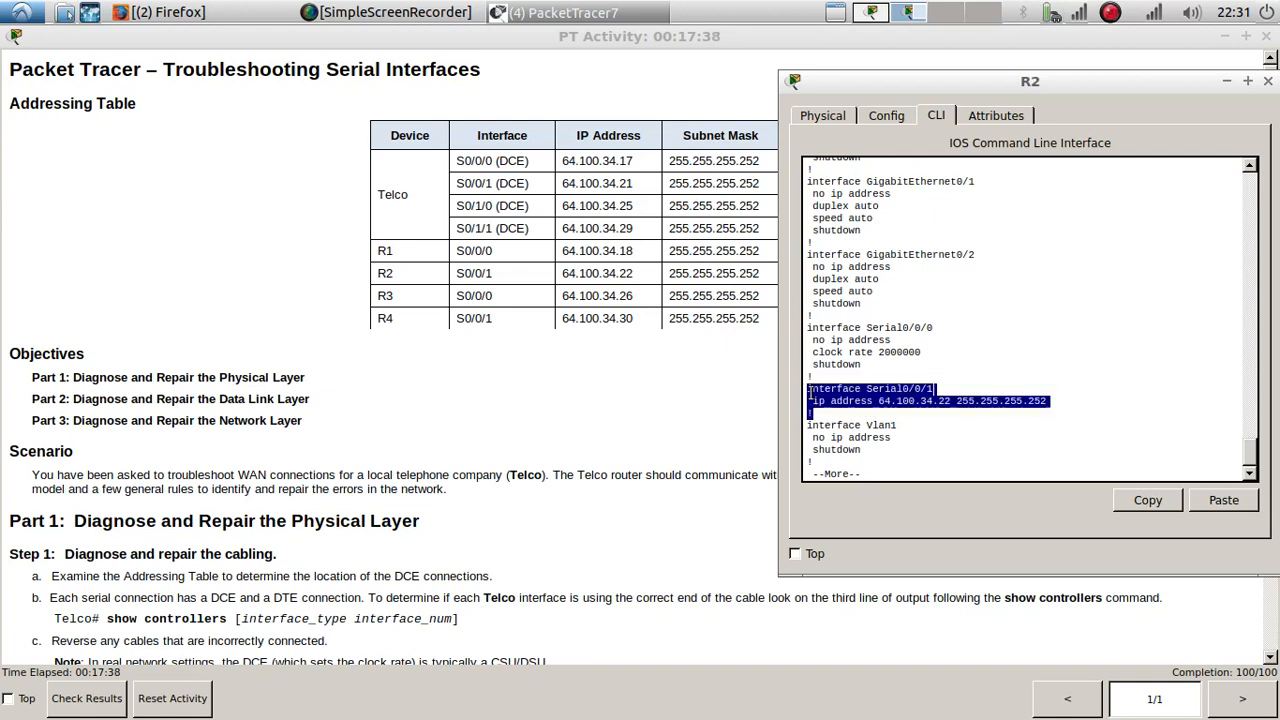
pyautogui.click(1268, 81)
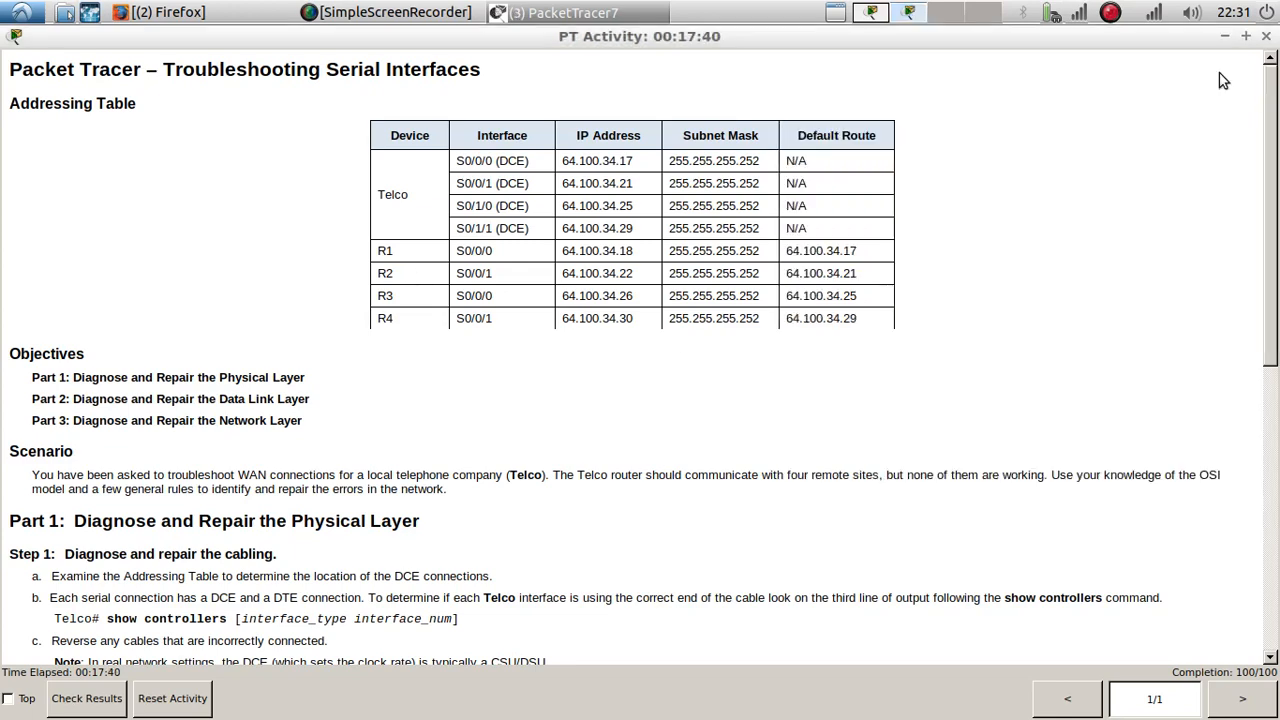
# Step: Open R3's command line beside the addressing table, compare Serial0/0/0's IP address and subnet mask, and close R3's window
pyautogui.click(876, 14)
pyautogui.click(430, 364)
pyautogui.moveTo(682, 124); pyautogui.dragTo(957, 106)
pyautogui.click(955, 409)
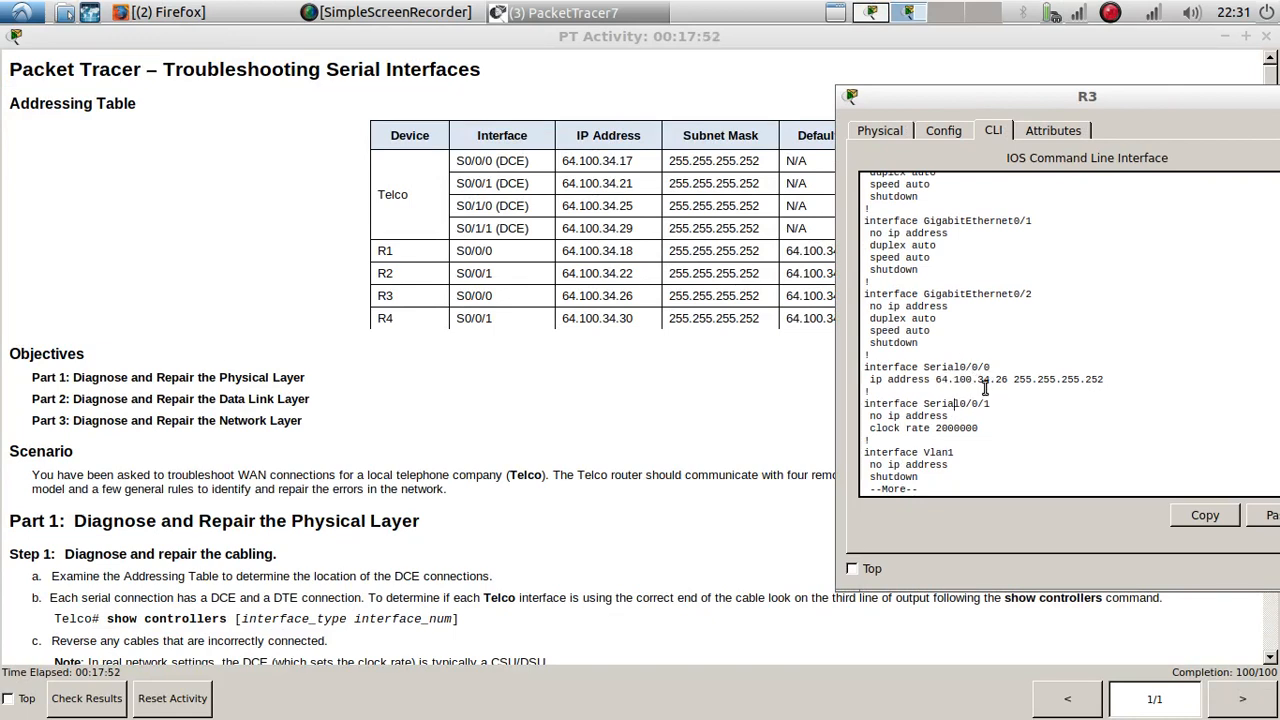
pyautogui.moveTo(1018, 380); pyautogui.dragTo(1123, 388)
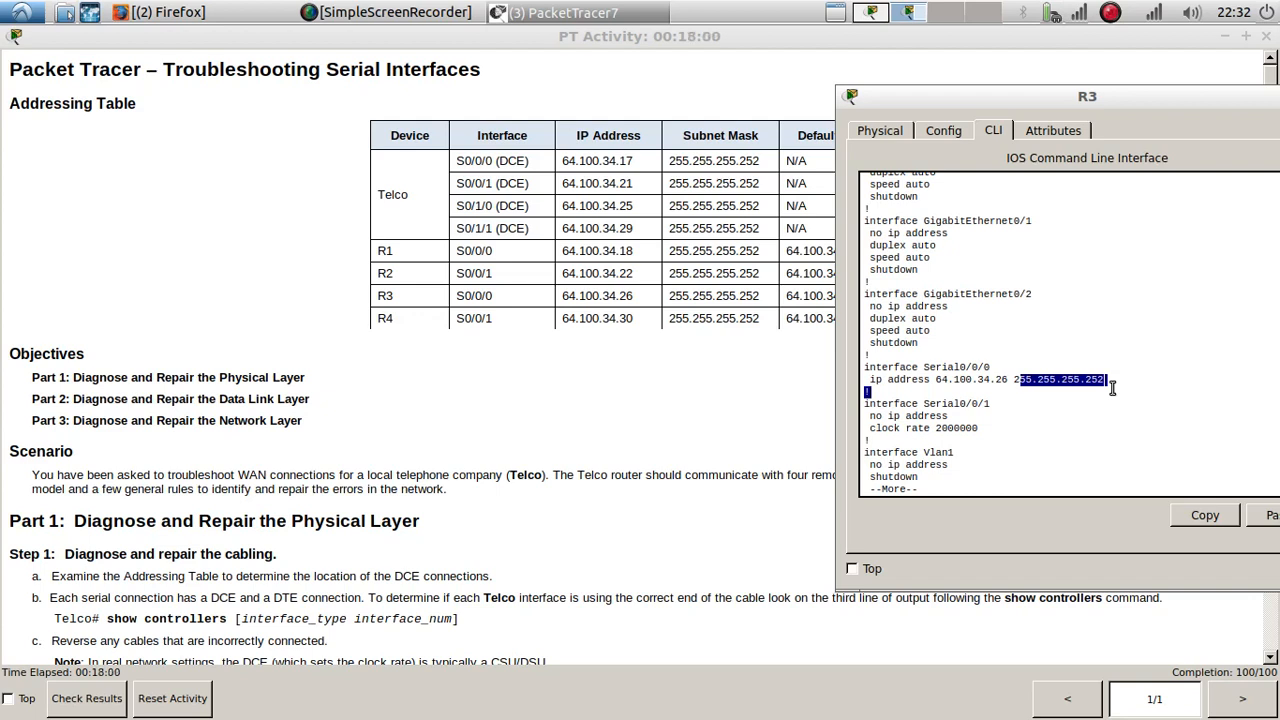
pyautogui.click(876, 392)
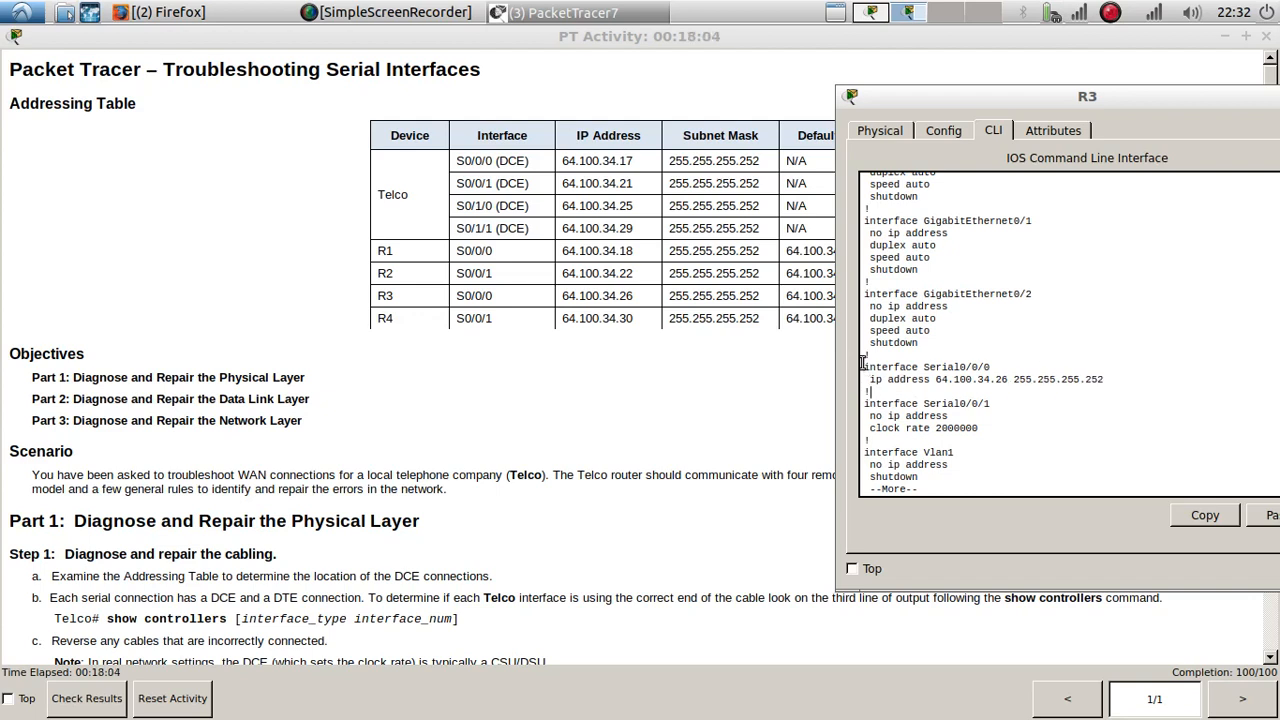
pyautogui.moveTo(1050, 97); pyautogui.dragTo(773, 104)
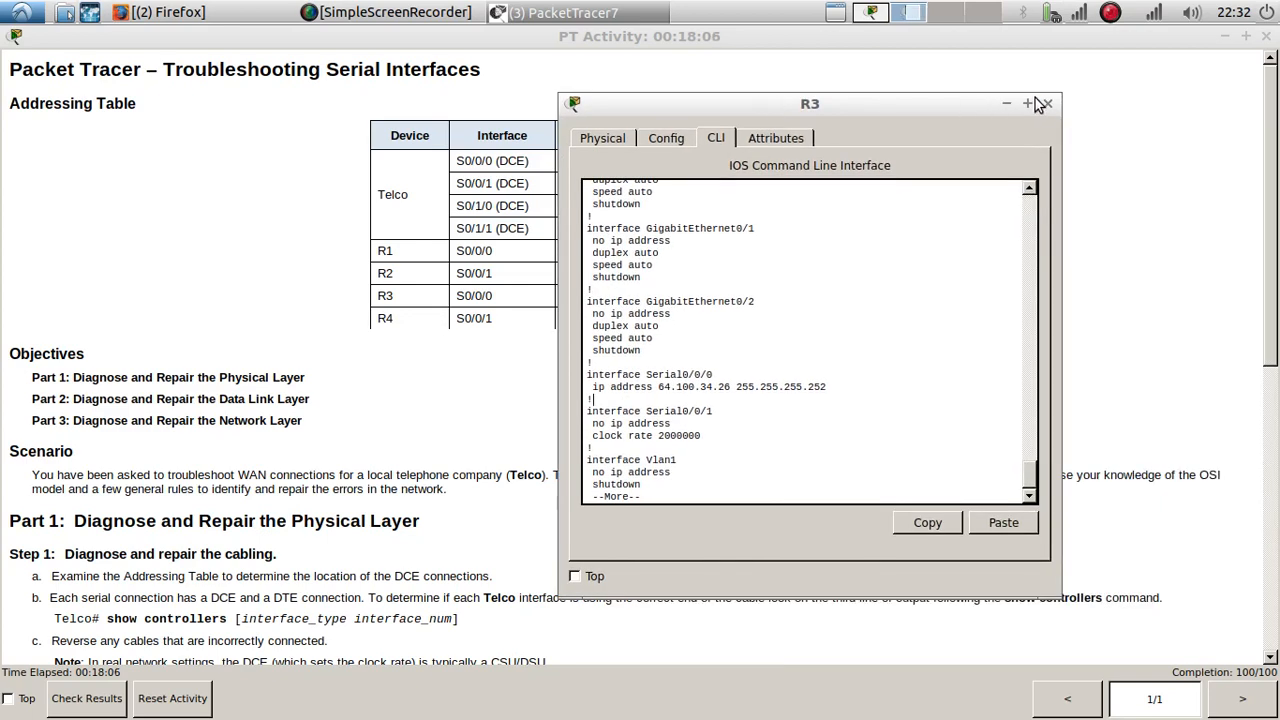
pyautogui.click(1048, 104)
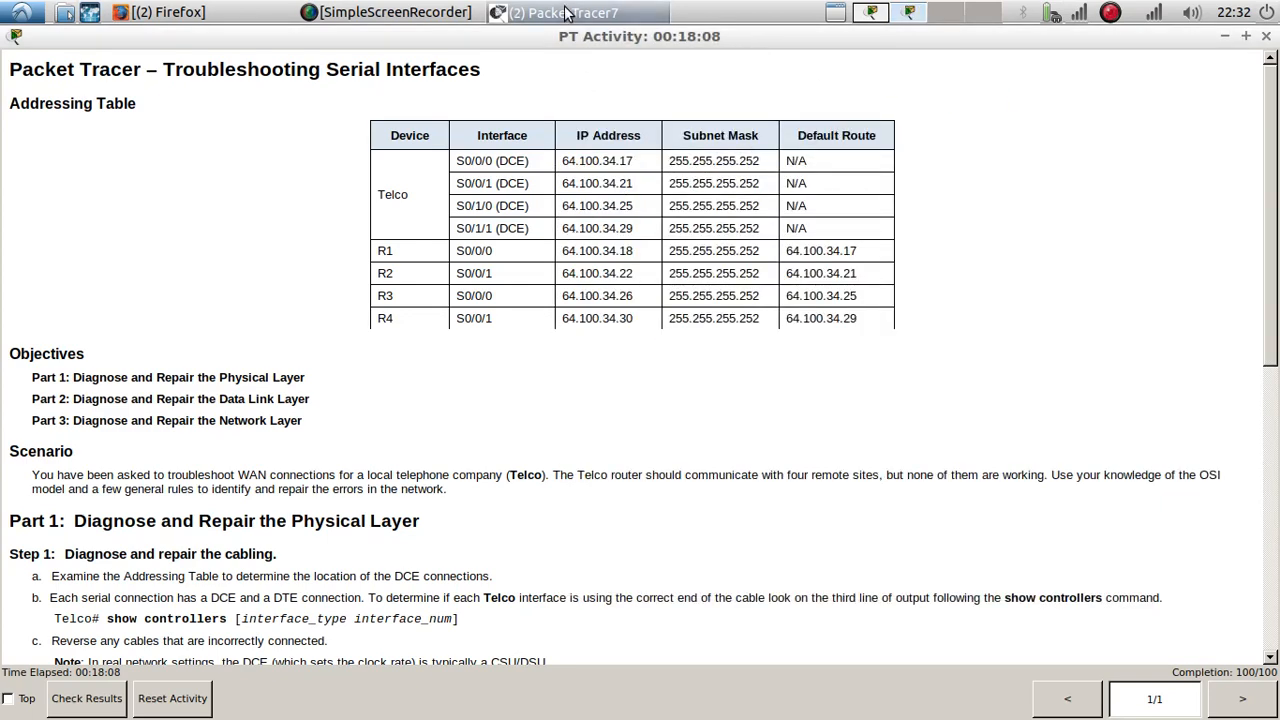
# Step: Place R4's command line beside the addressing table and compare Serial0/0/1's IP address and subnet mask, including the default route entries
pyautogui.click(596, 40)
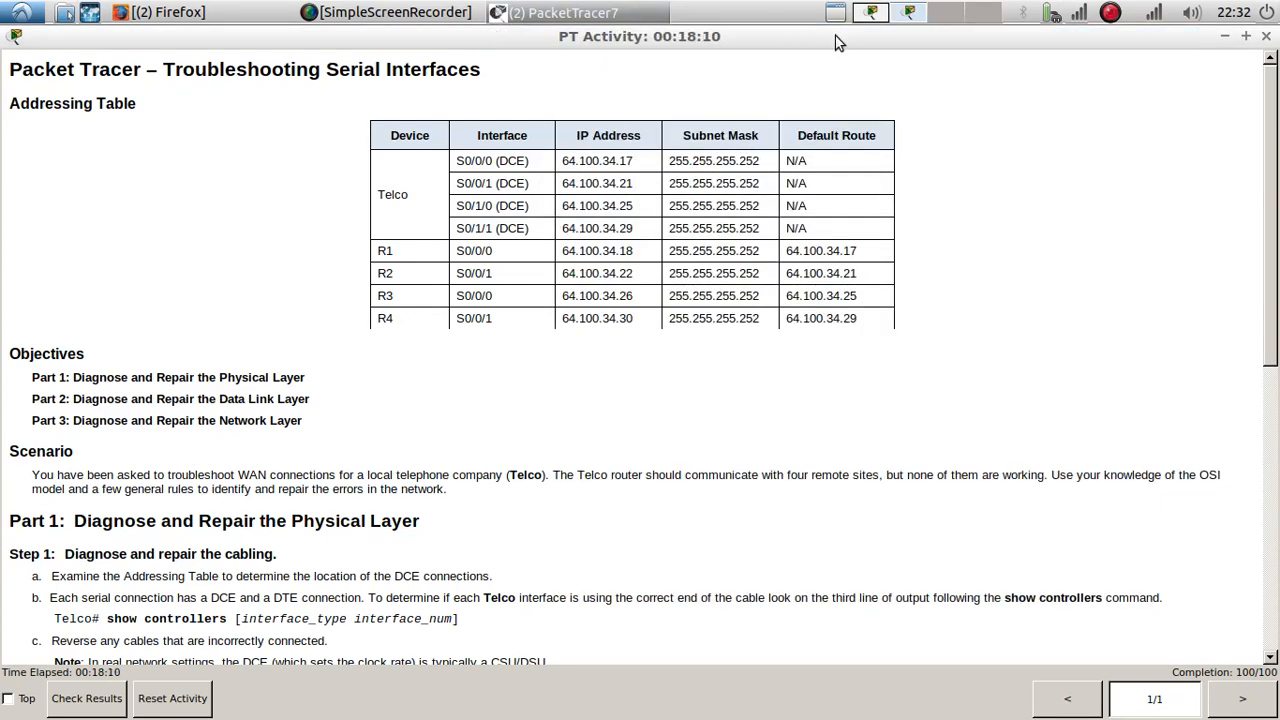
pyautogui.click(538, 352)
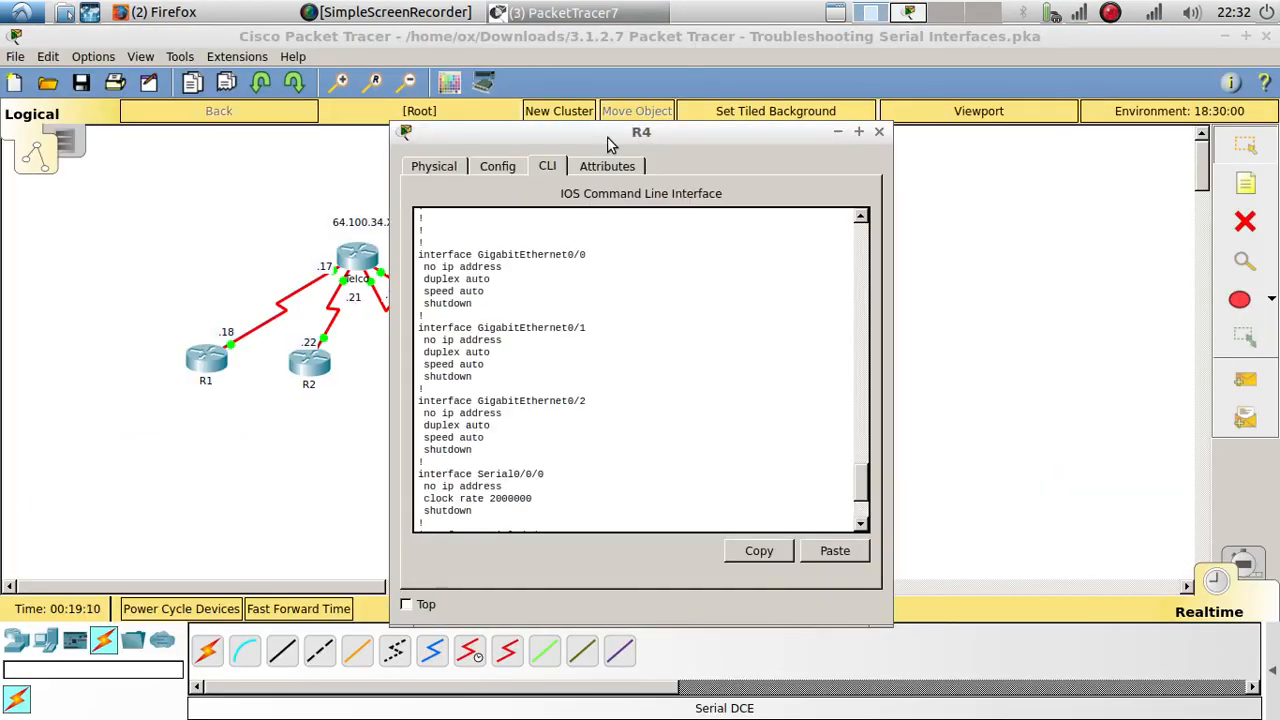
pyautogui.moveTo(608, 138); pyautogui.dragTo(967, 129)
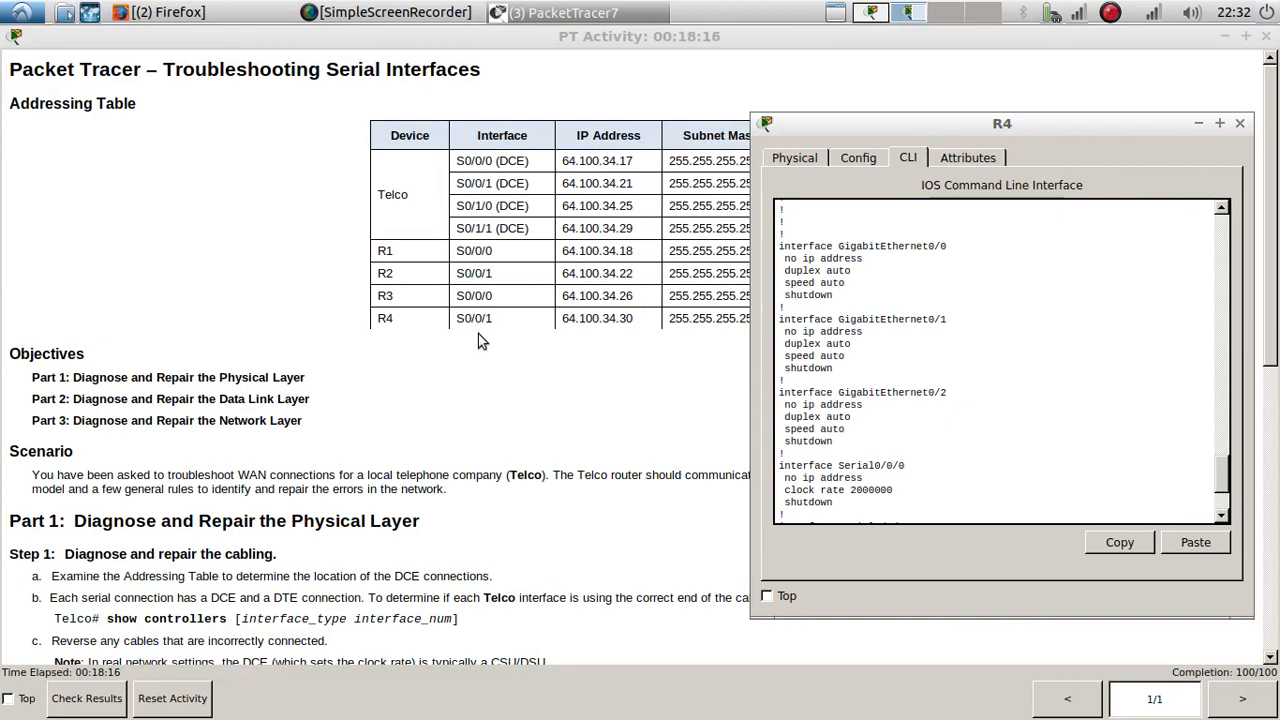
pyautogui.scroll(-3, 974, 415)
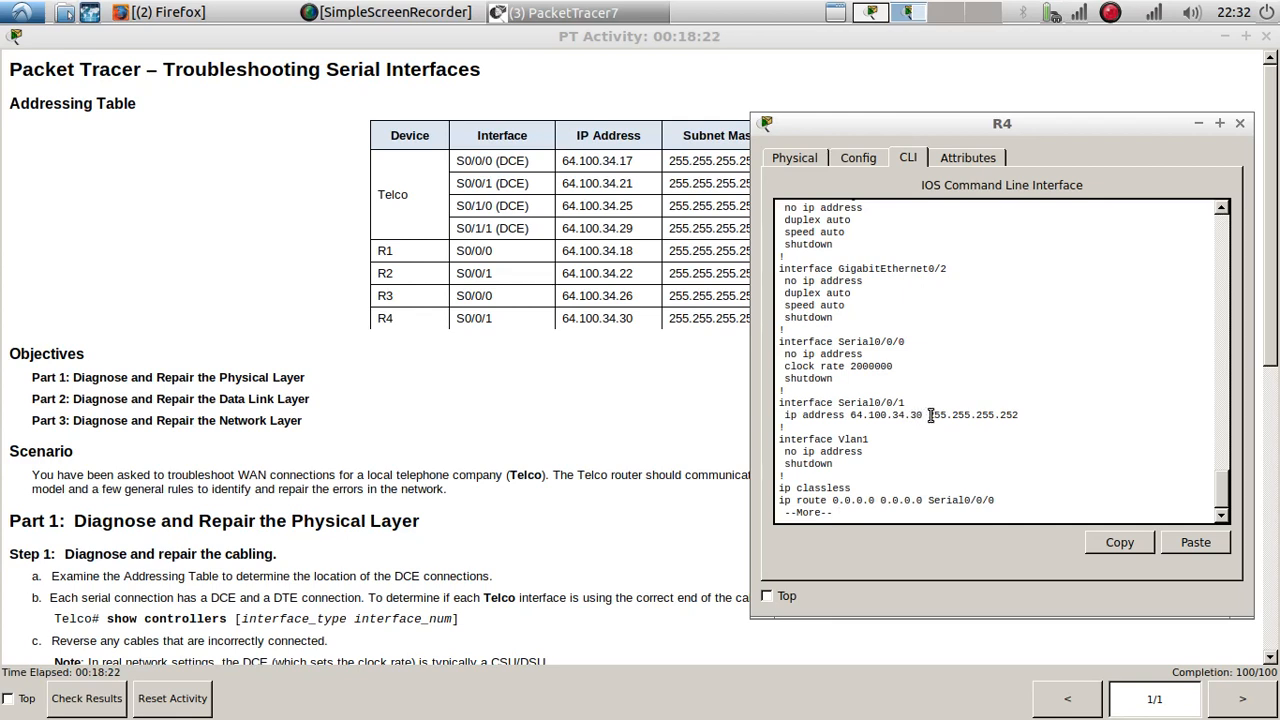
pyautogui.moveTo(929, 416); pyautogui.dragTo(1020, 416)
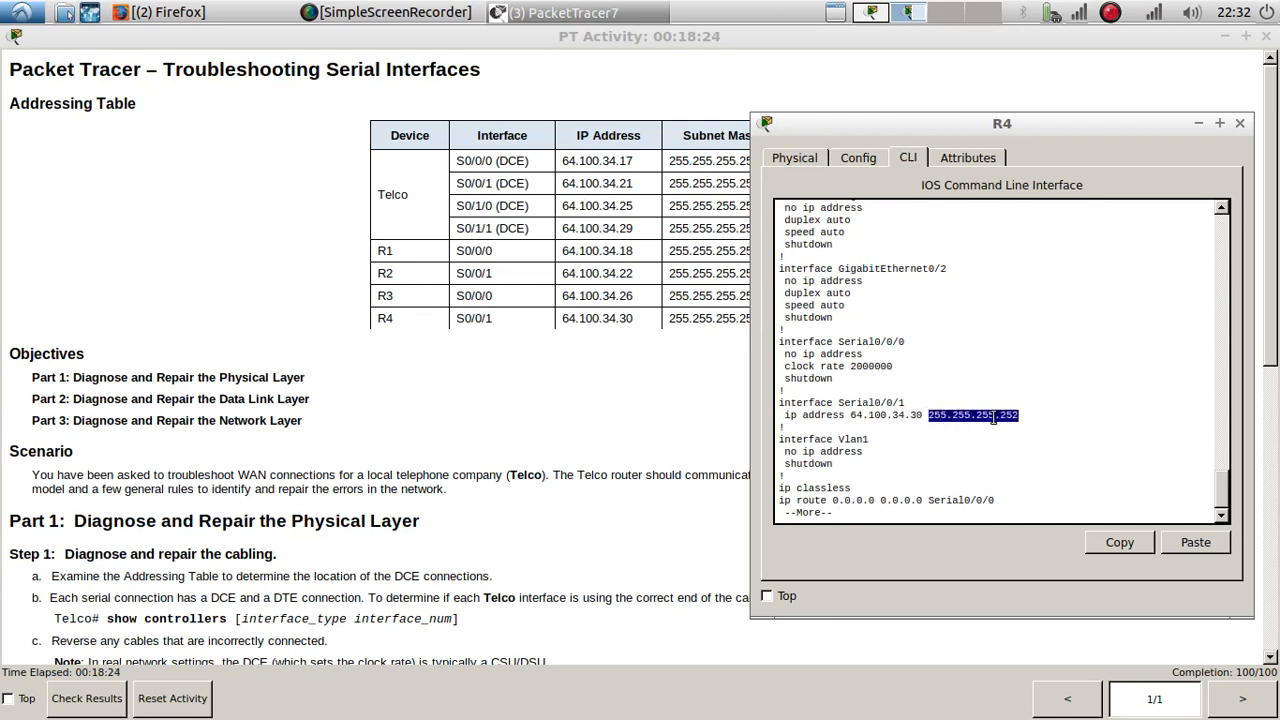
pyautogui.click(977, 450)
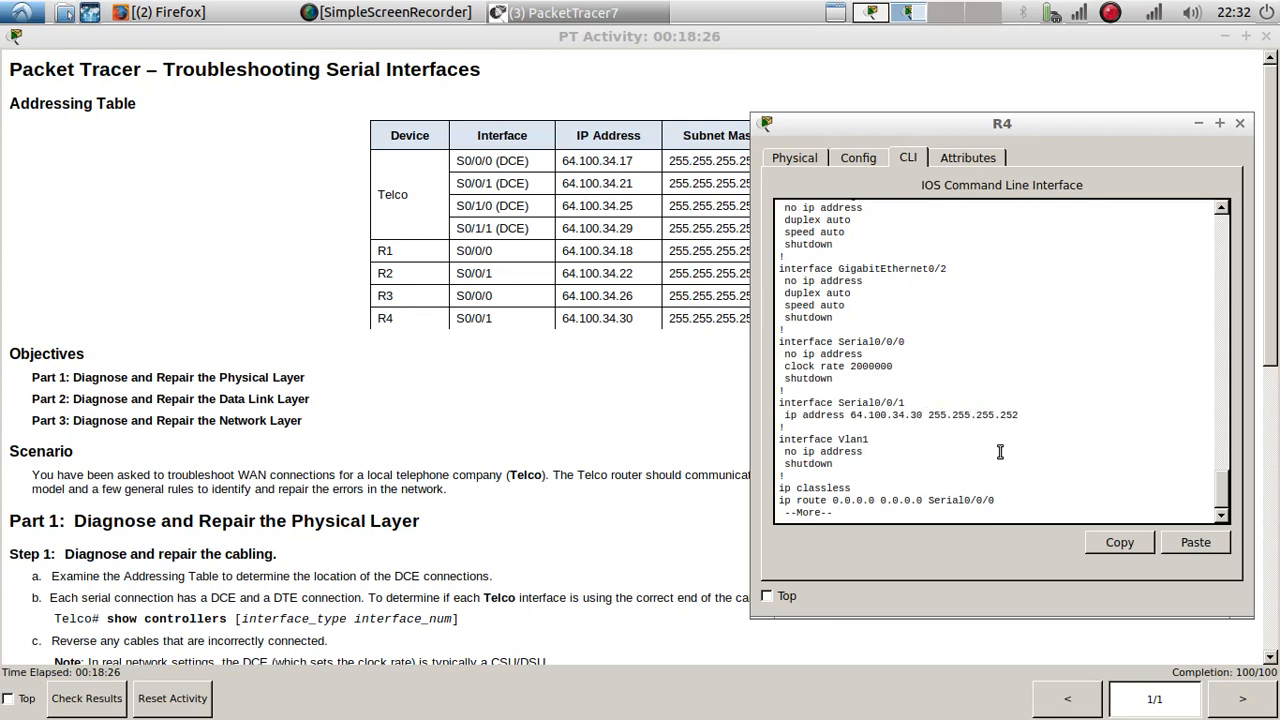
pyautogui.press('Return')
pyautogui.press('Return')
pyautogui.click(558, 460)
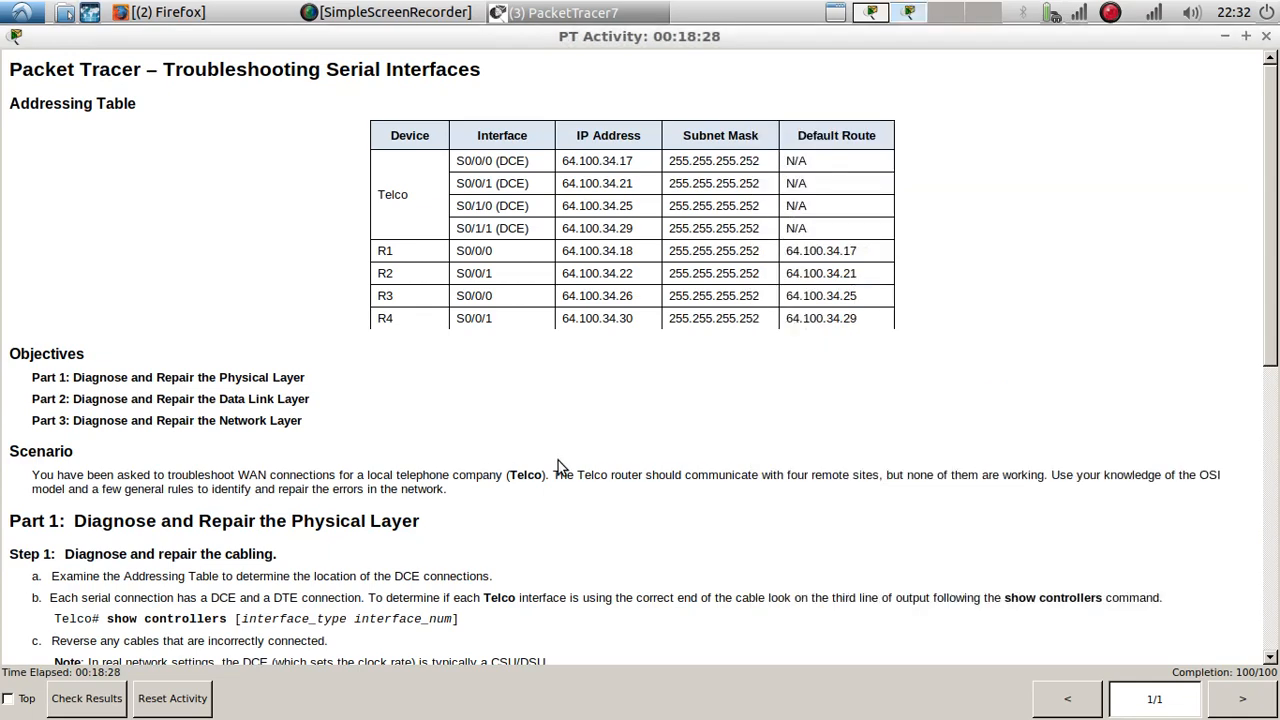
# Step: Review the remaining activity instructions, run the results check and bring up the main window showing the activity results
pyautogui.scroll(-9, 558, 460)
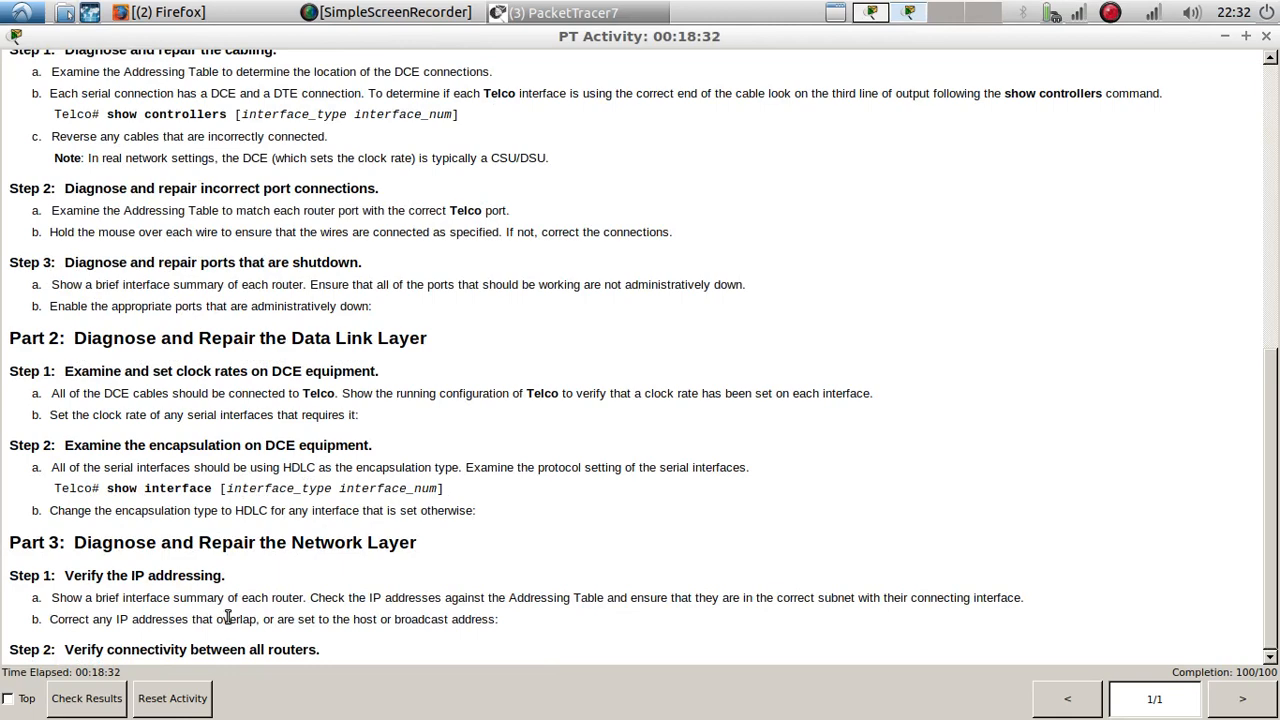
pyautogui.click(98, 699)
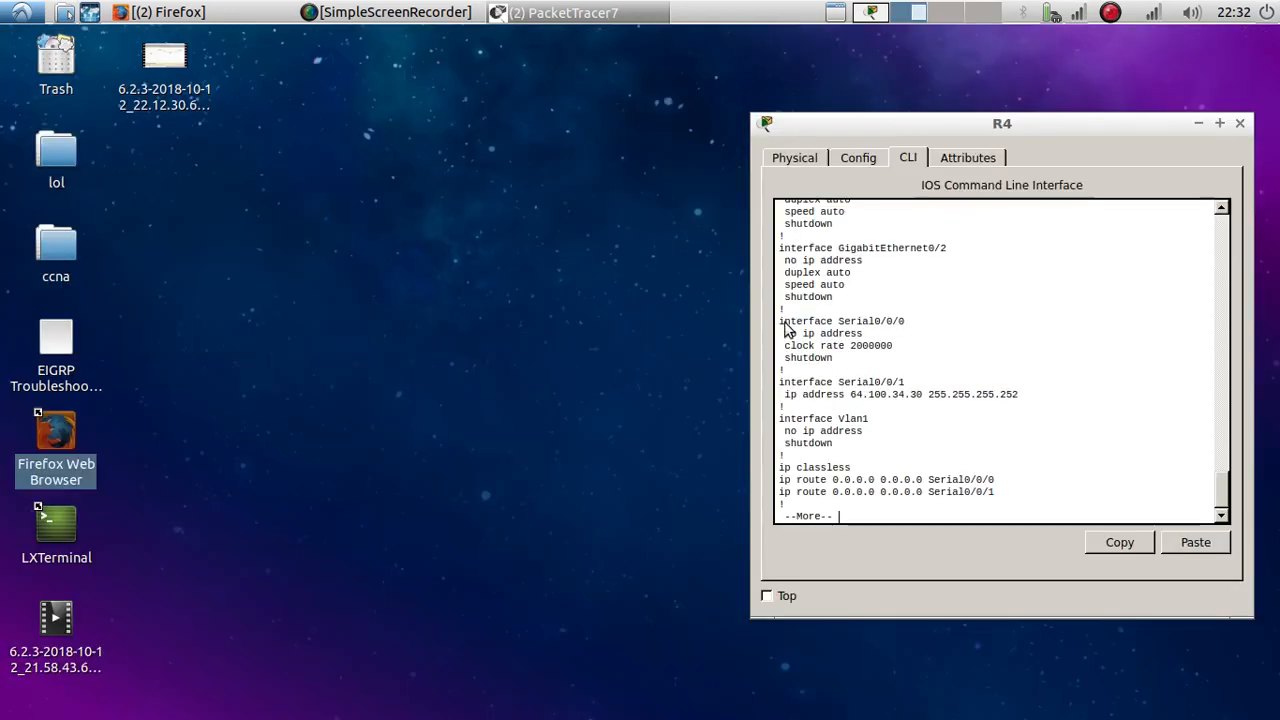
pyautogui.click(576, 30)
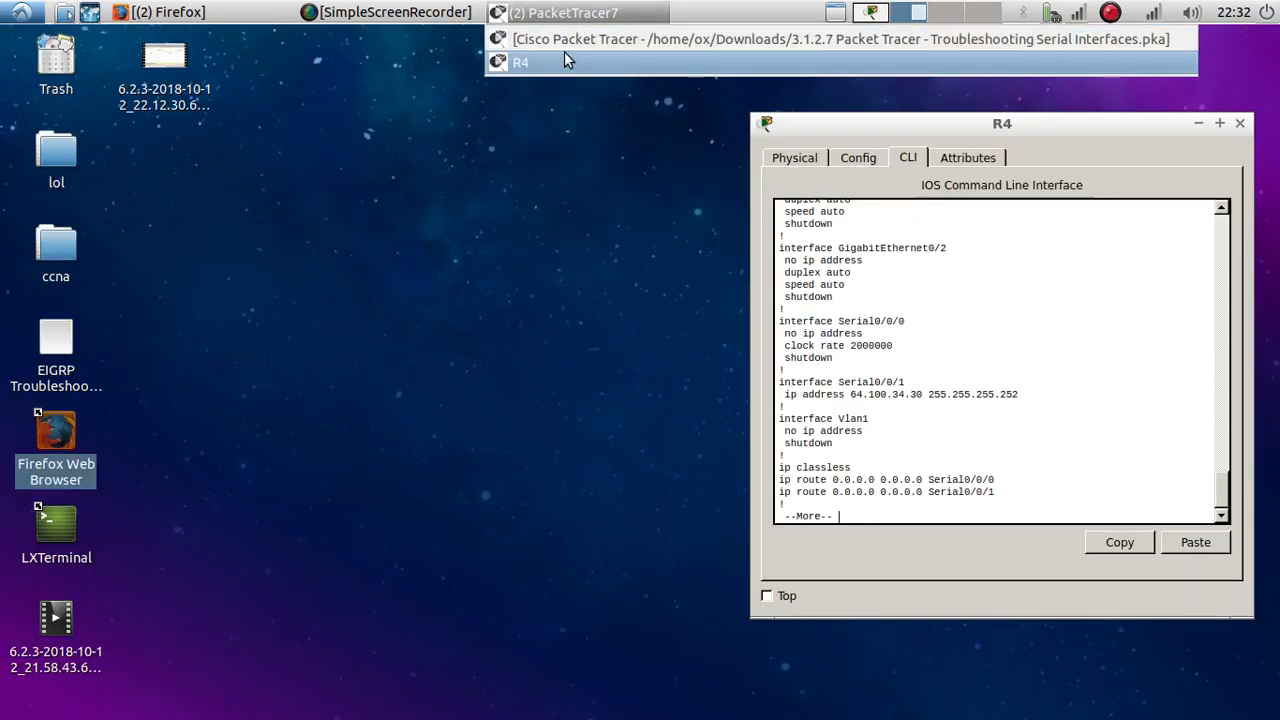
pyautogui.click(566, 50)
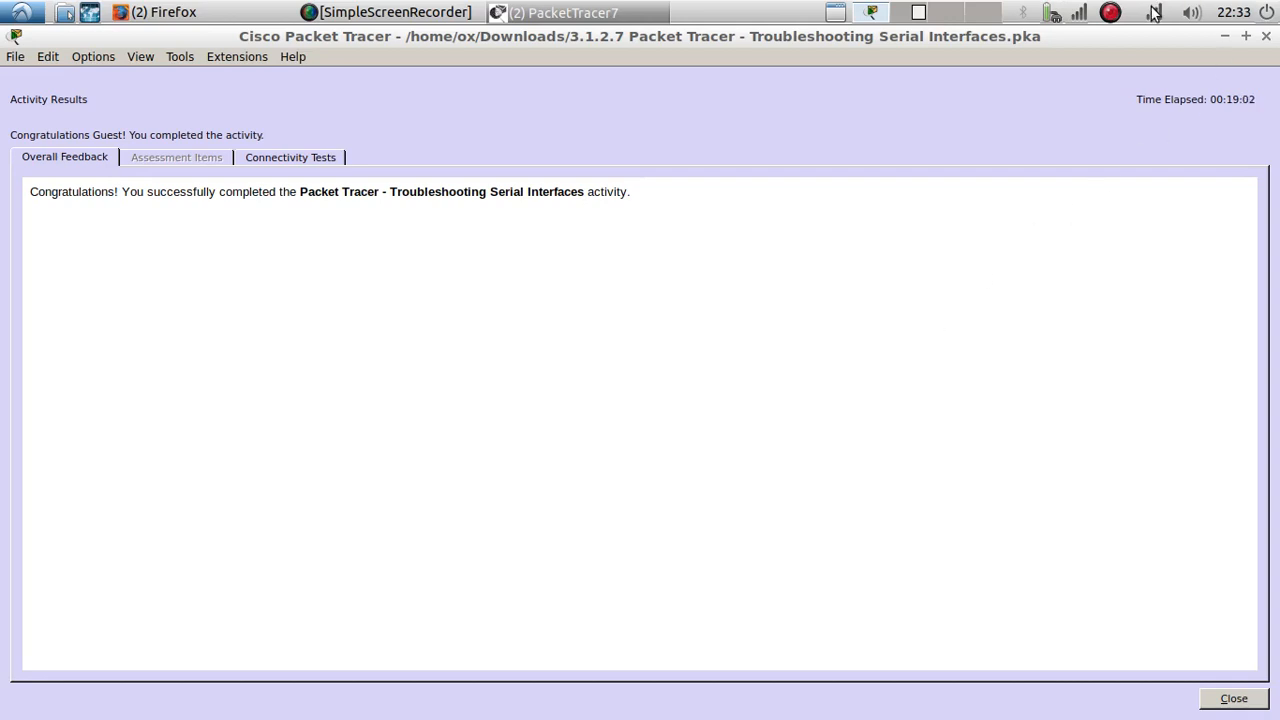
pyautogui.click(1112, 13)
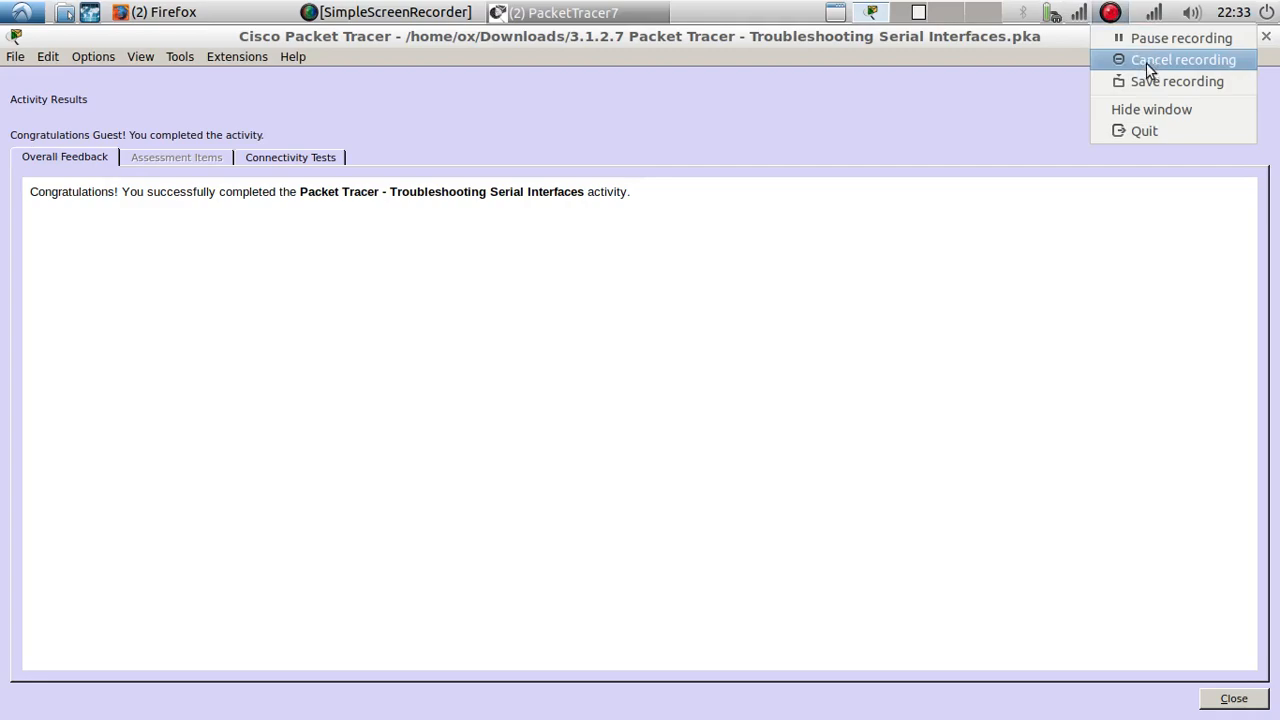